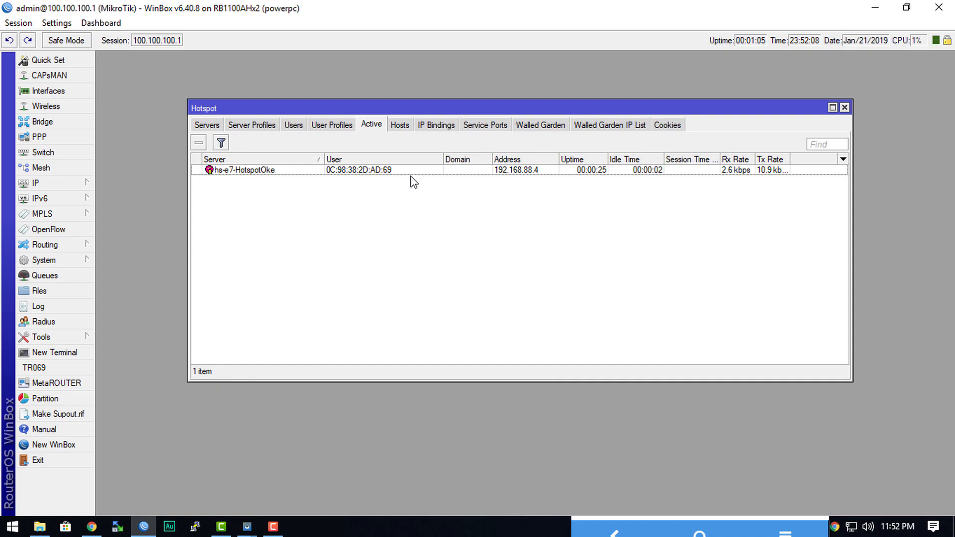
click(413, 170)
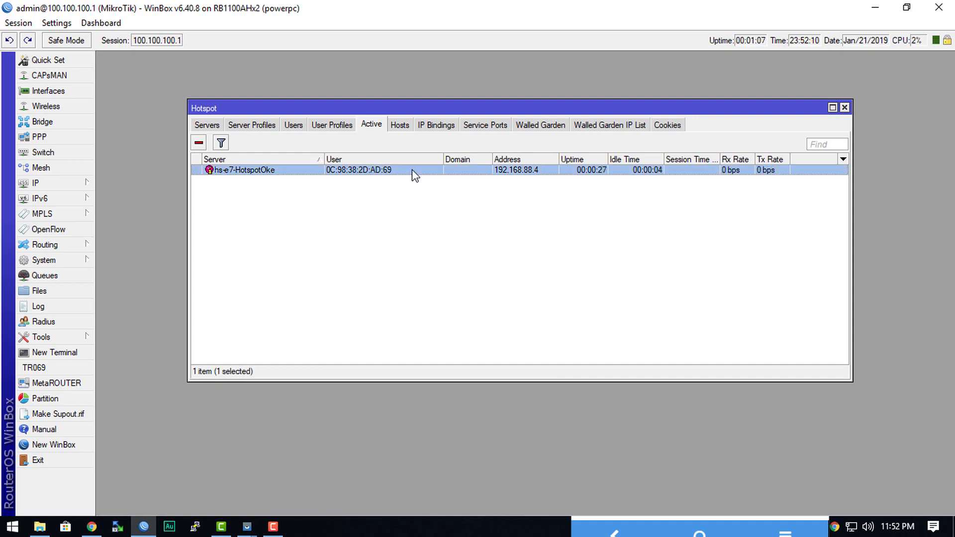
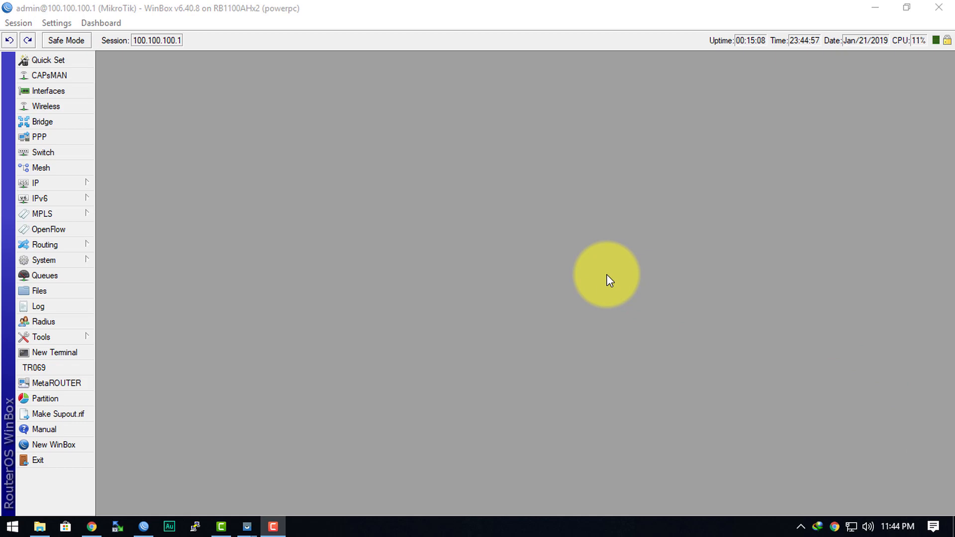
Step: Switch to Chrome, look over the YouTube channel's uploaded videos, and return to WinBox
click(85, 530)
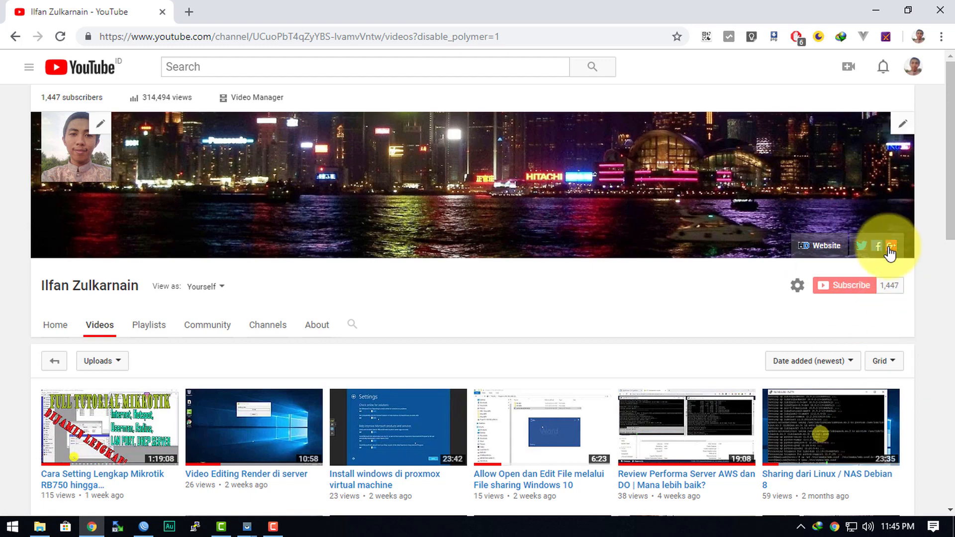
scroll(885, 248, down, 3)
scroll(868, 217, up, 2)
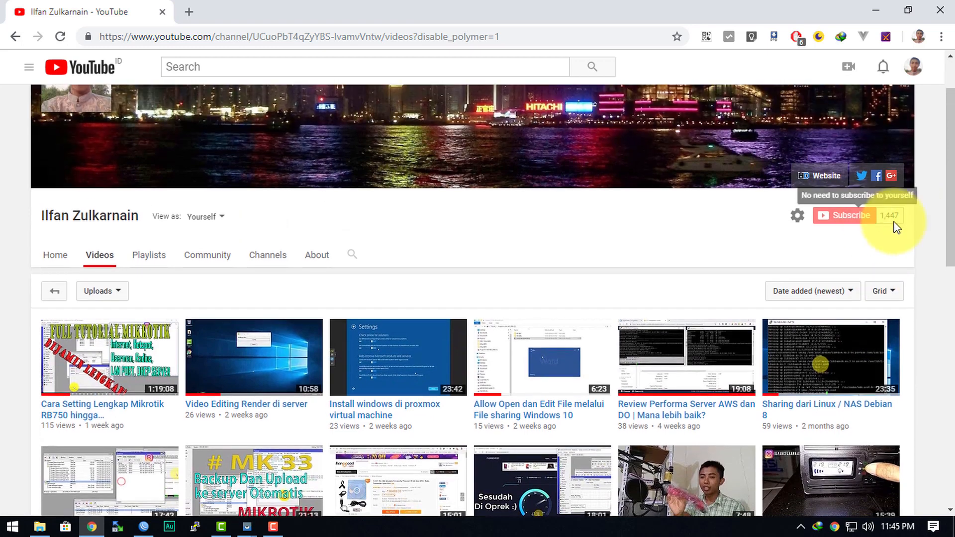
click(876, 11)
click(408, 180)
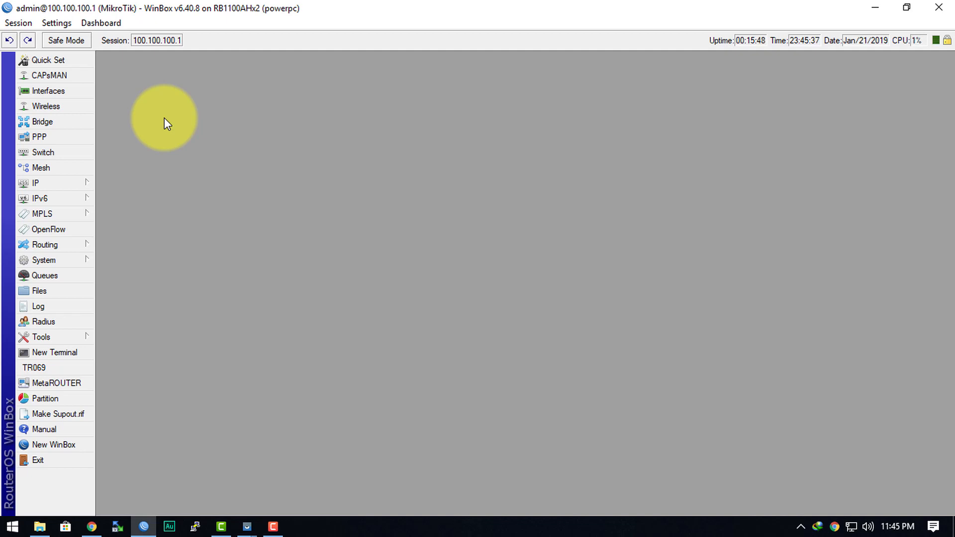
Step: Open the router's Hotspot settings window and reposition it in the workspace
click(75, 183)
click(131, 288)
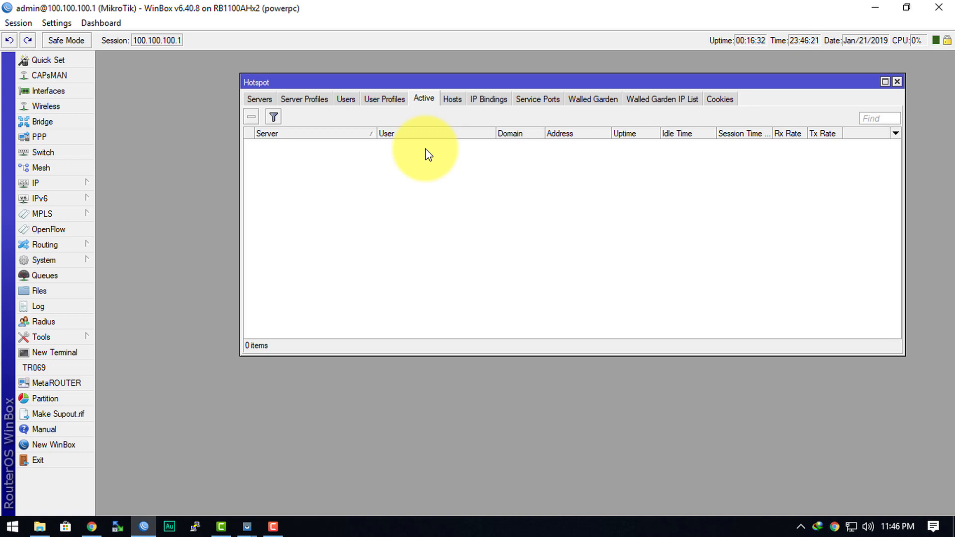
click(431, 157)
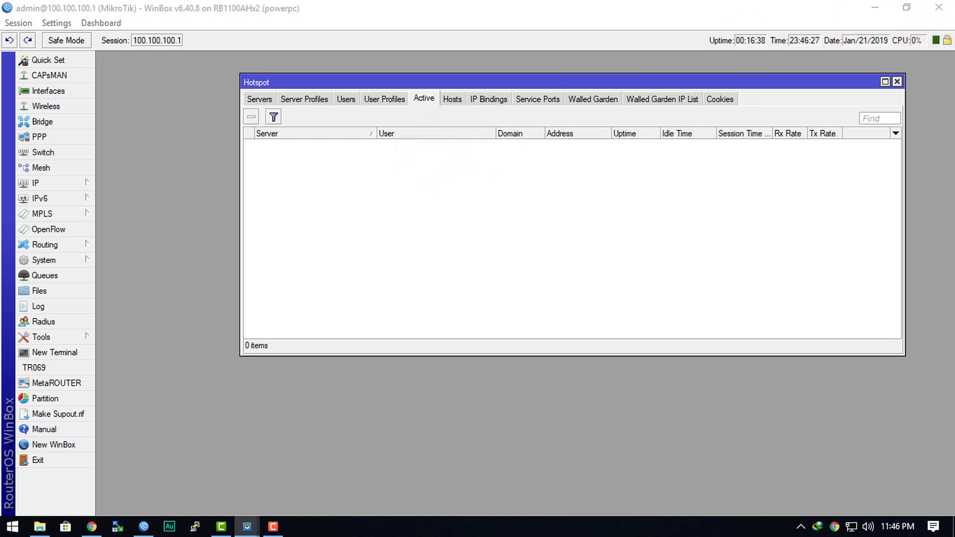
click(442, 173)
drag(453, 79, 419, 95)
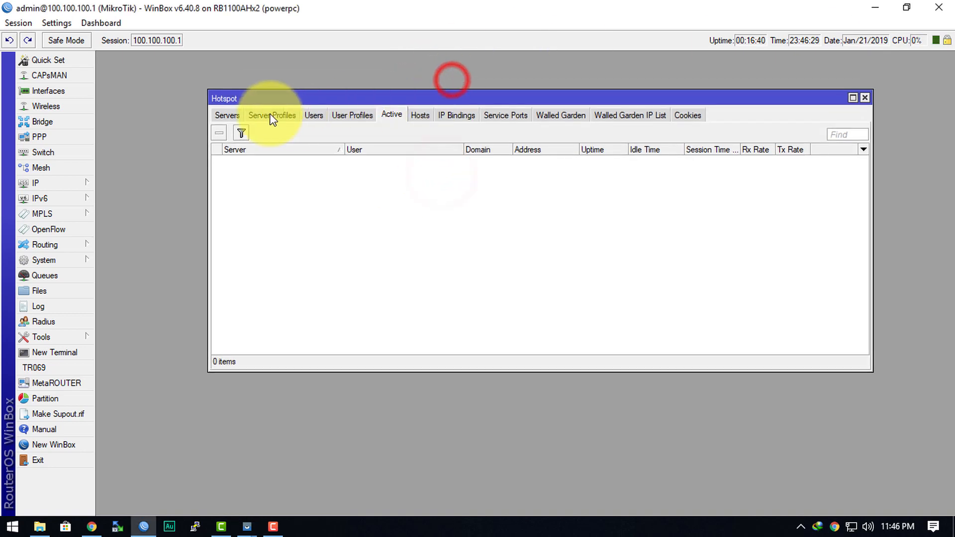
Step: Look through the Hotspot servers, users and hosts, and select the Xiaomi phone's entry in the IP bindings list
click(229, 114)
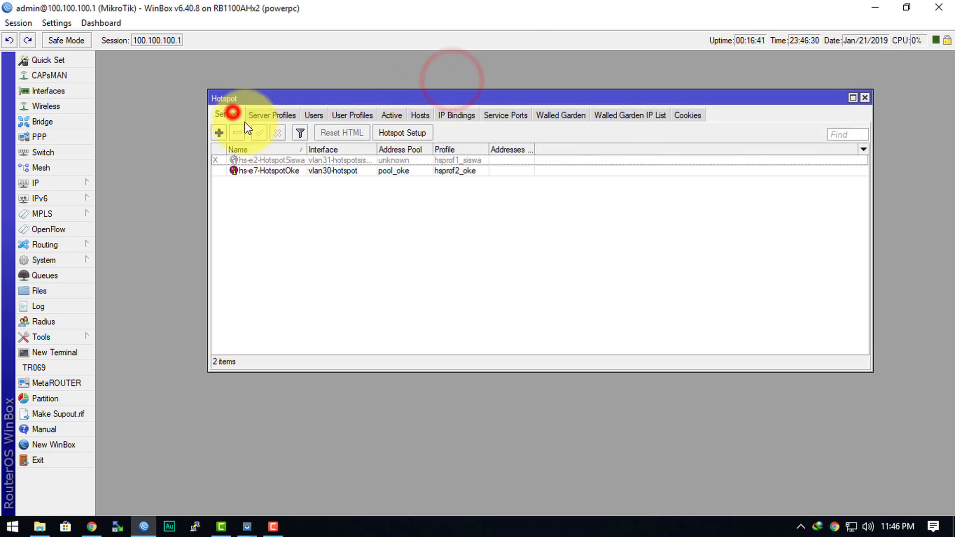
click(354, 116)
click(313, 115)
click(390, 116)
click(422, 116)
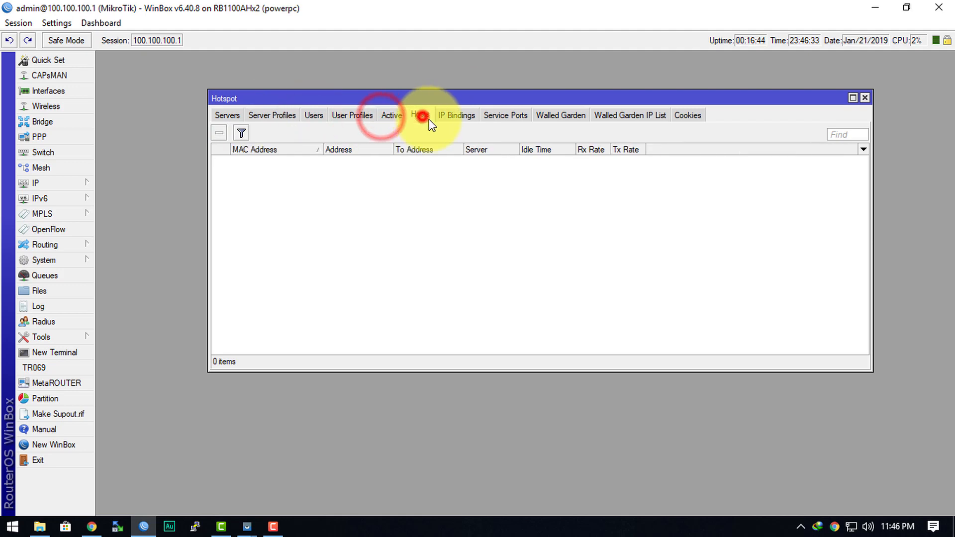
click(456, 116)
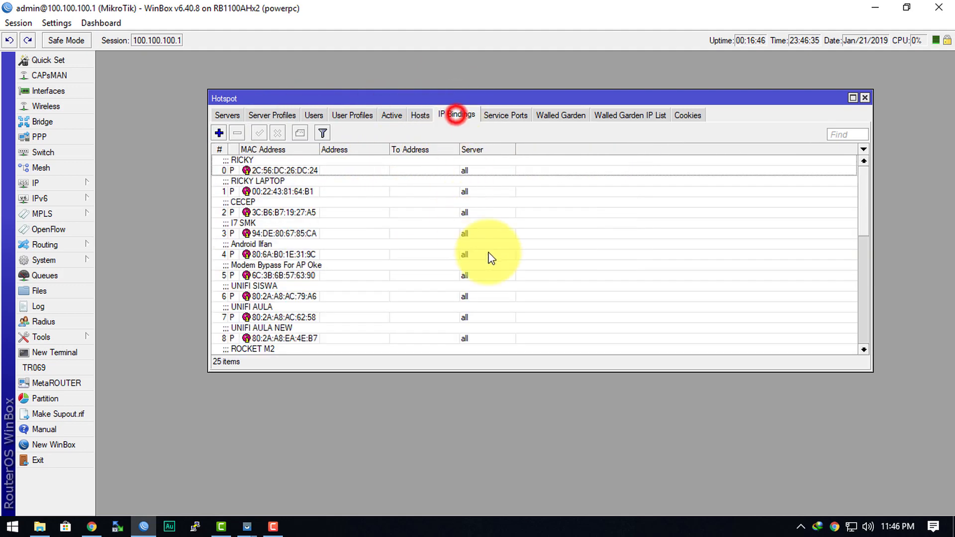
scroll(569, 267, down, 9)
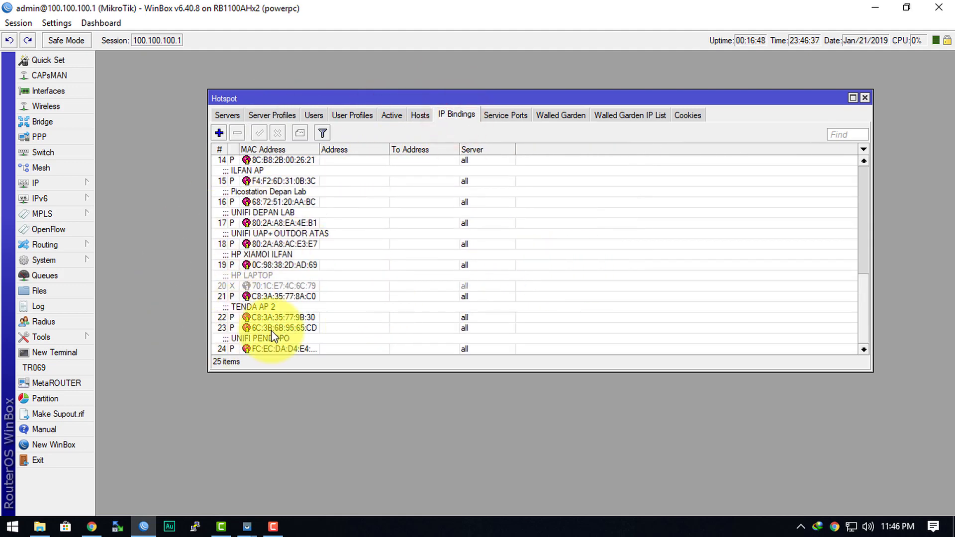
click(319, 265)
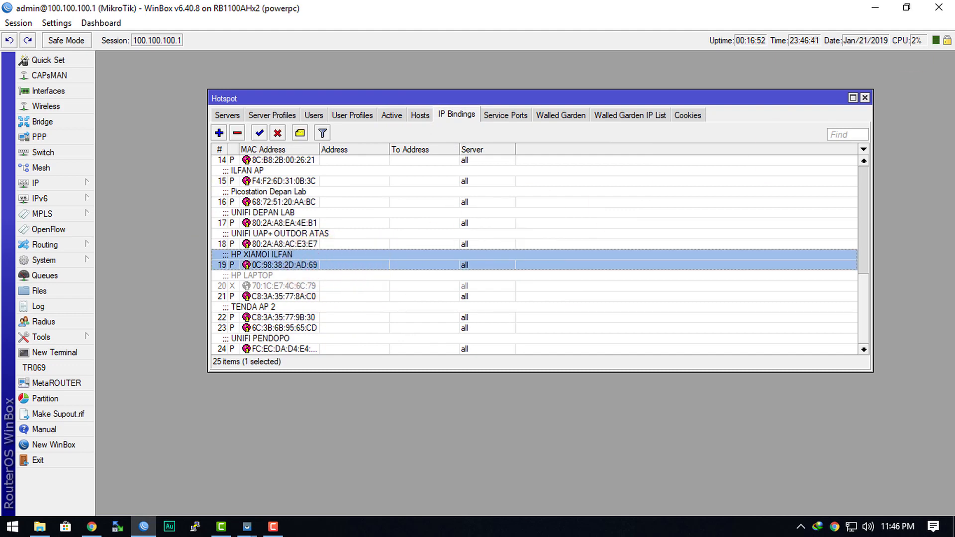
Step: Run the I Speedtest check on the mirrored Redmi 5A phone and abort it during the download measurement
drag(603, 75, 661, 29)
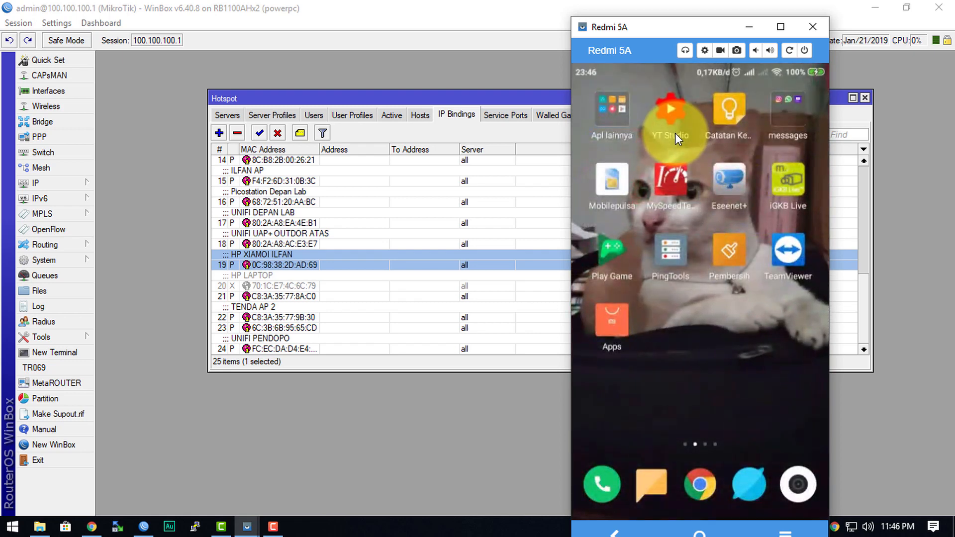
click(676, 132)
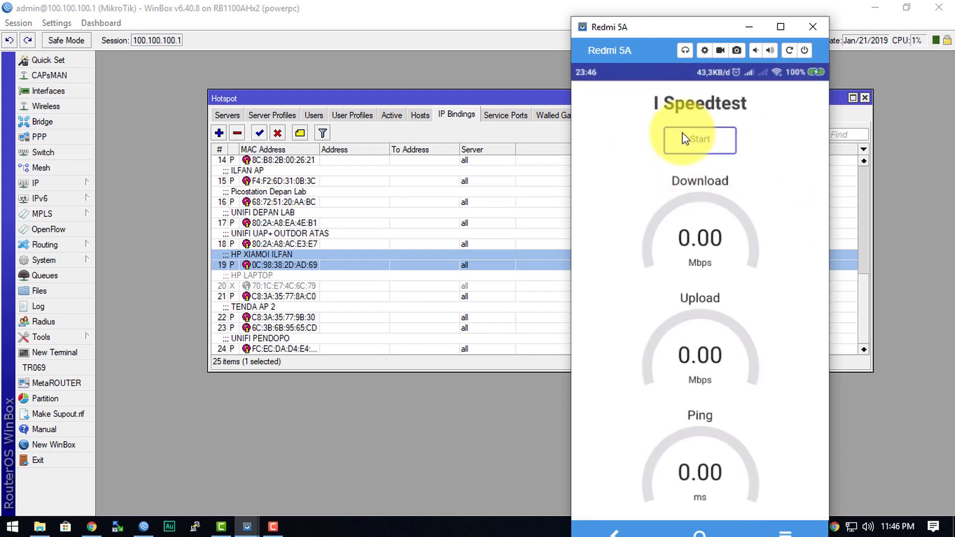
click(683, 135)
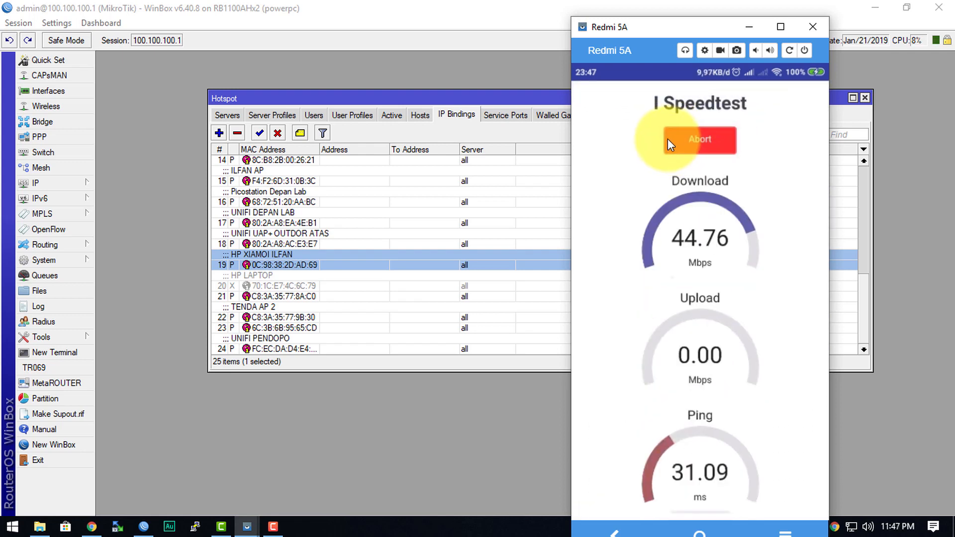
click(668, 140)
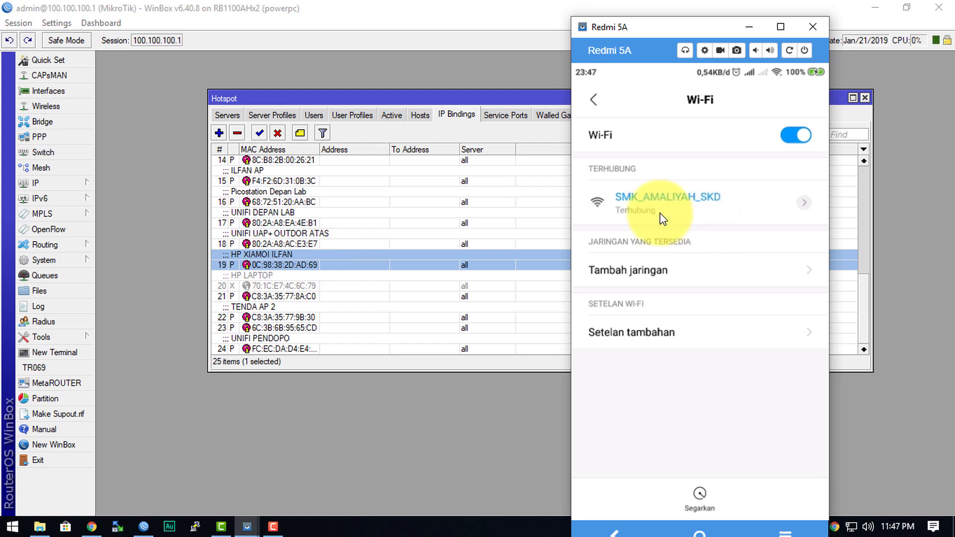
Step: Disable the Xiaomi phone's IP binding, entry 19, in the Hotspot settings
click(314, 282)
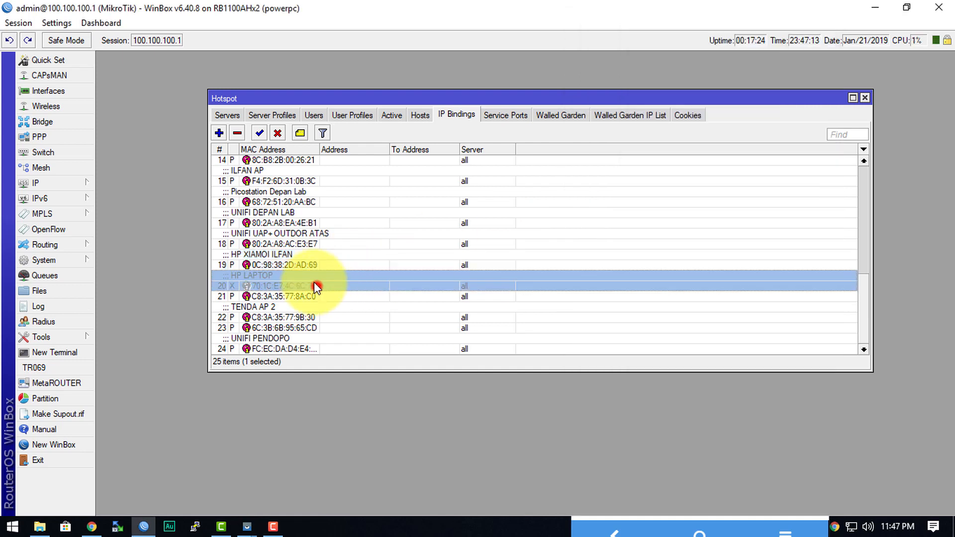
click(306, 256)
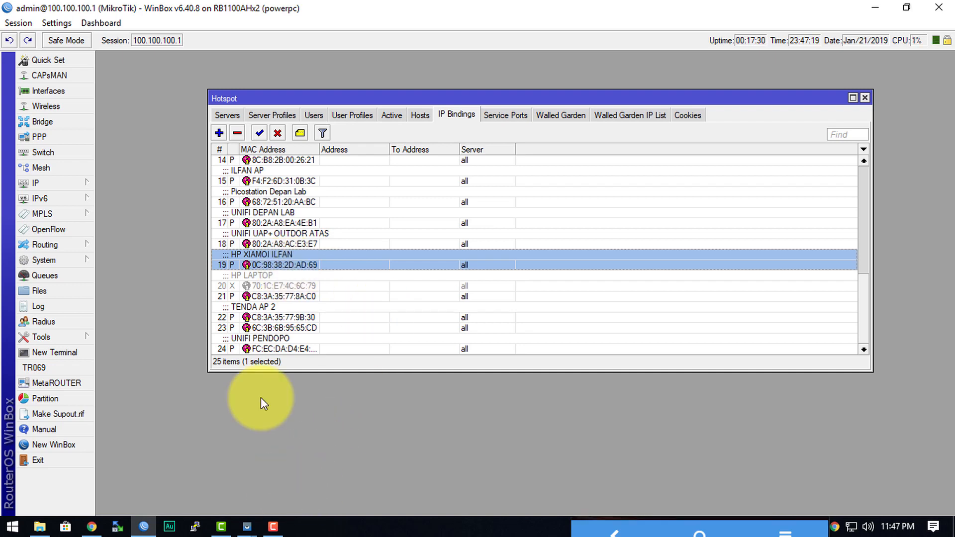
click(283, 258)
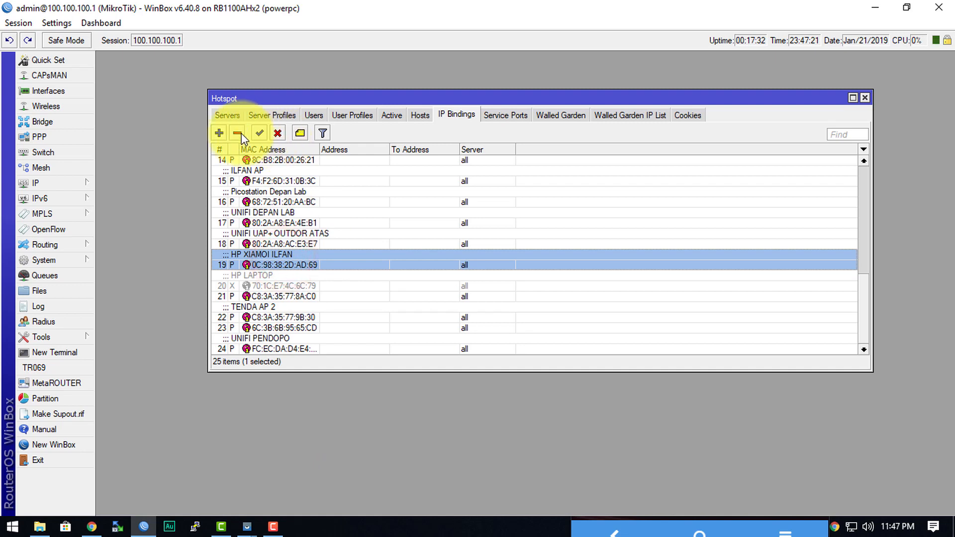
click(277, 134)
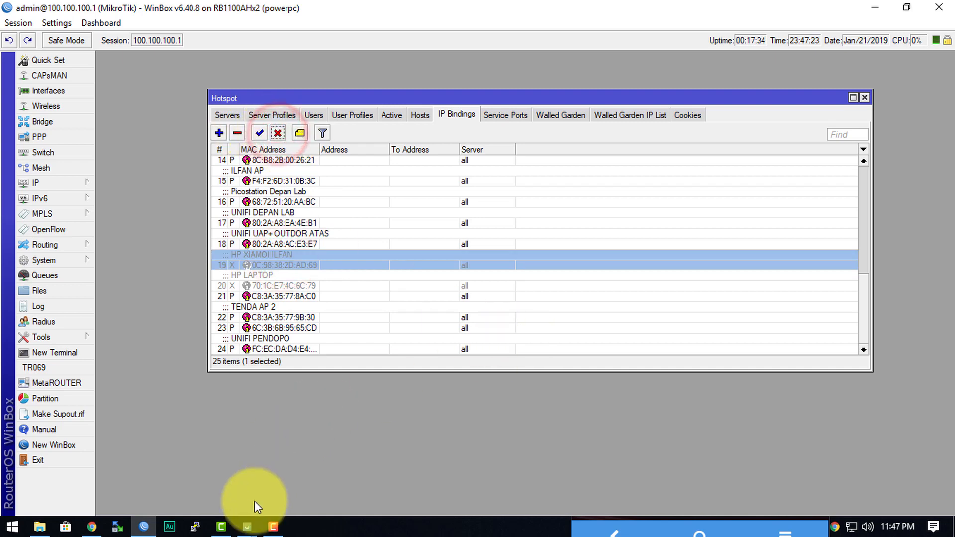
Step: Switch to the mirrored Redmi 5A phone and bring up the hotspot login page
mouse_move(253, 530)
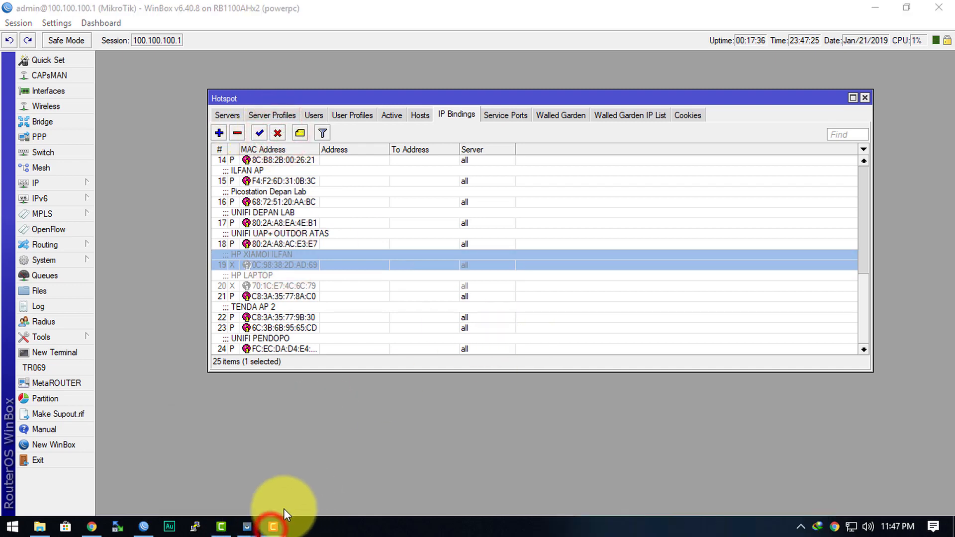
click(249, 528)
click(307, 499)
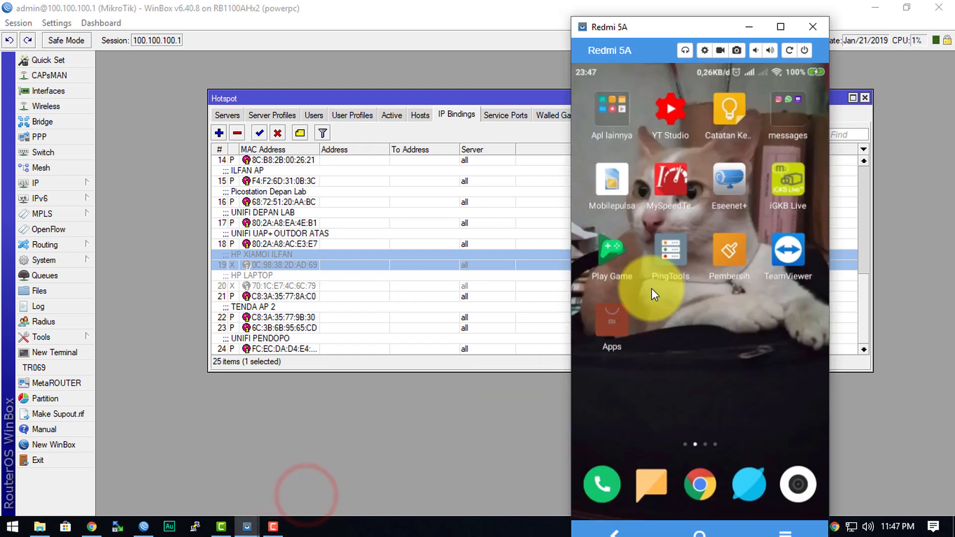
scroll(653, 291, up, 3)
scroll(652, 291, down, 4)
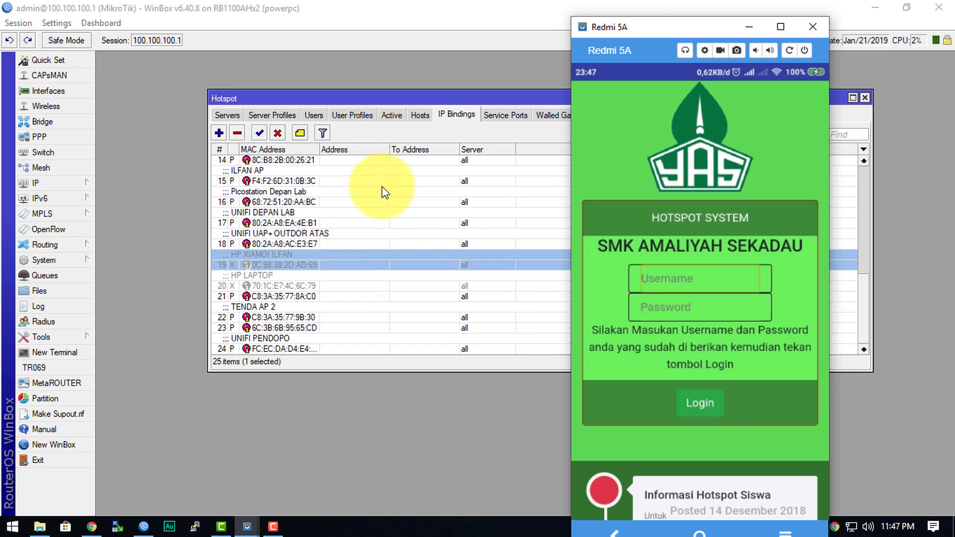
Step: Examine the Hotspot server profiles, selecting hsprof2_oke, and check them against the servers list
click(258, 114)
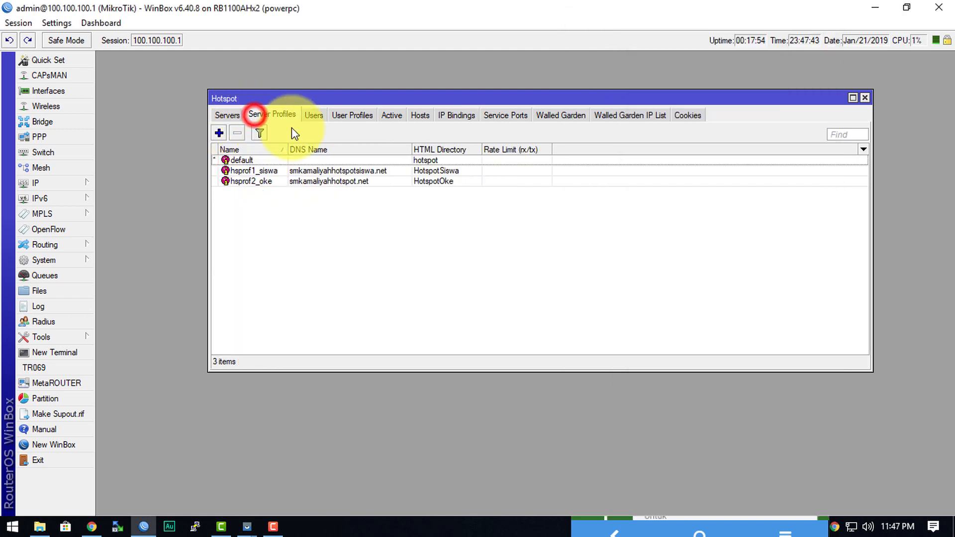
click(262, 180)
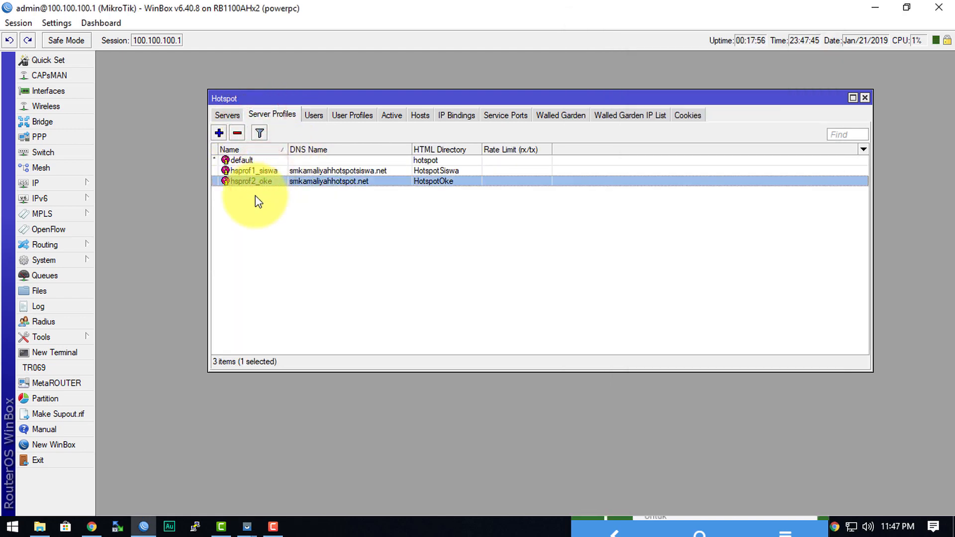
click(227, 115)
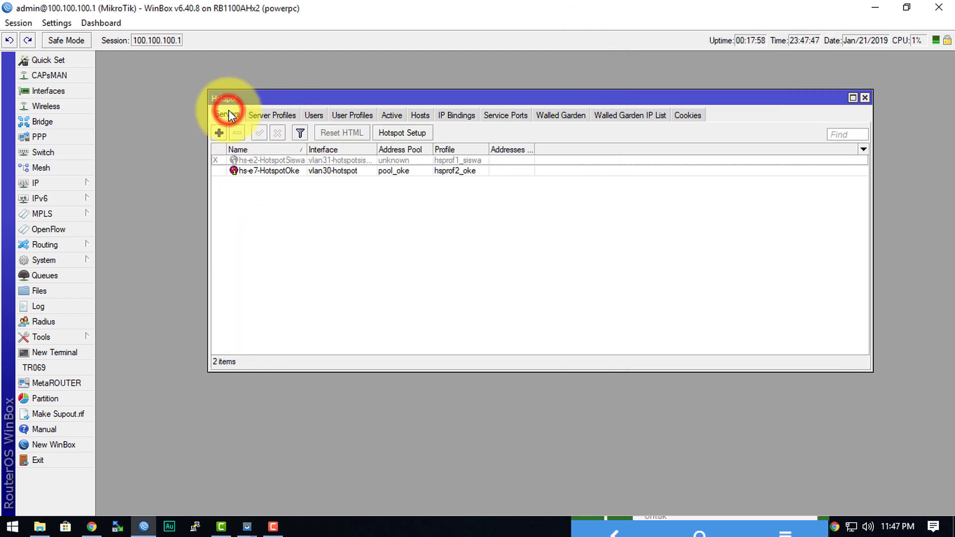
click(272, 115)
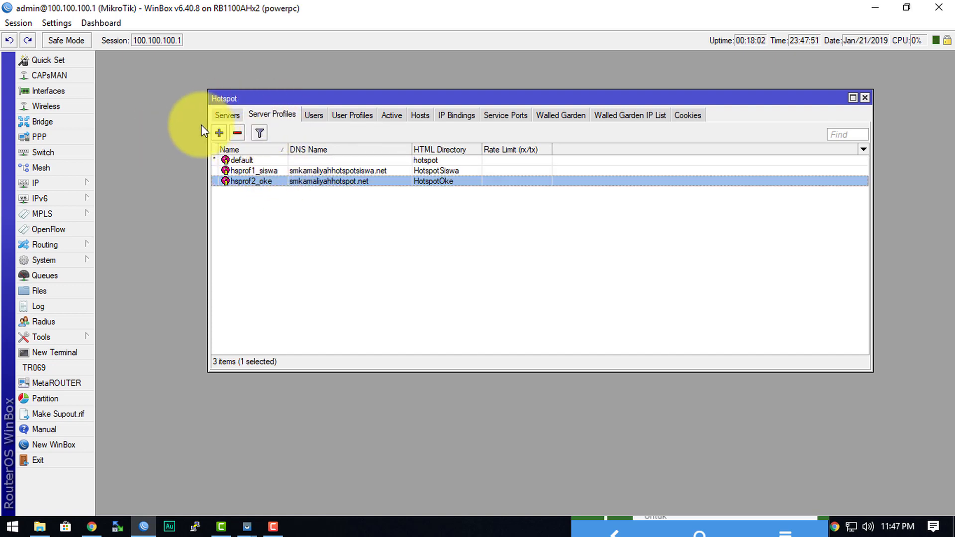
Step: Reposition the Hotspot settings window, close it, and reopen it
drag(252, 99, 232, 109)
click(82, 182)
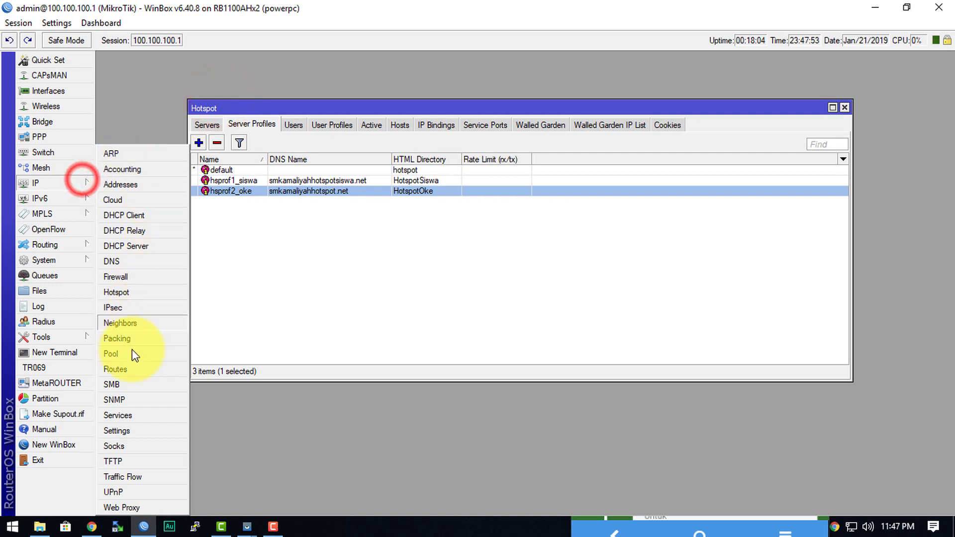
click(131, 293)
click(262, 261)
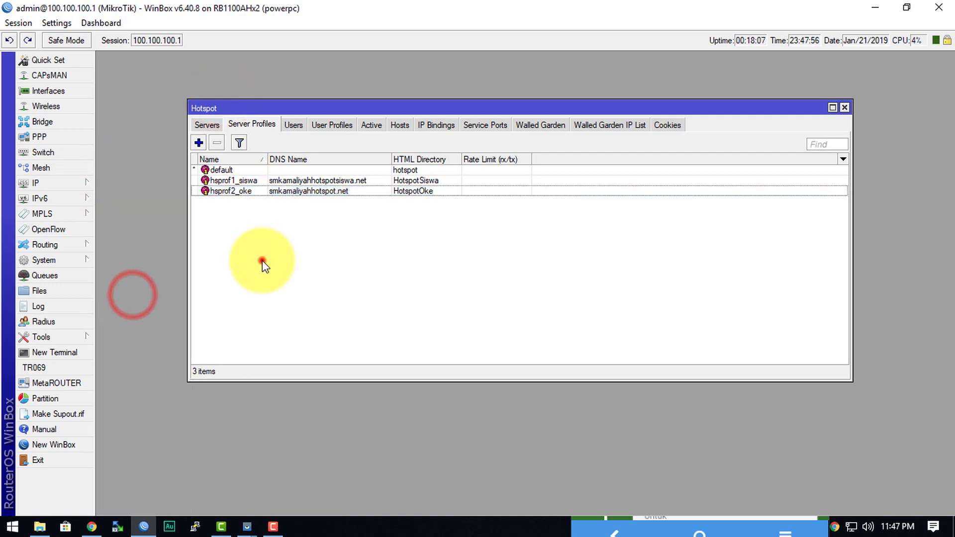
click(237, 124)
click(844, 108)
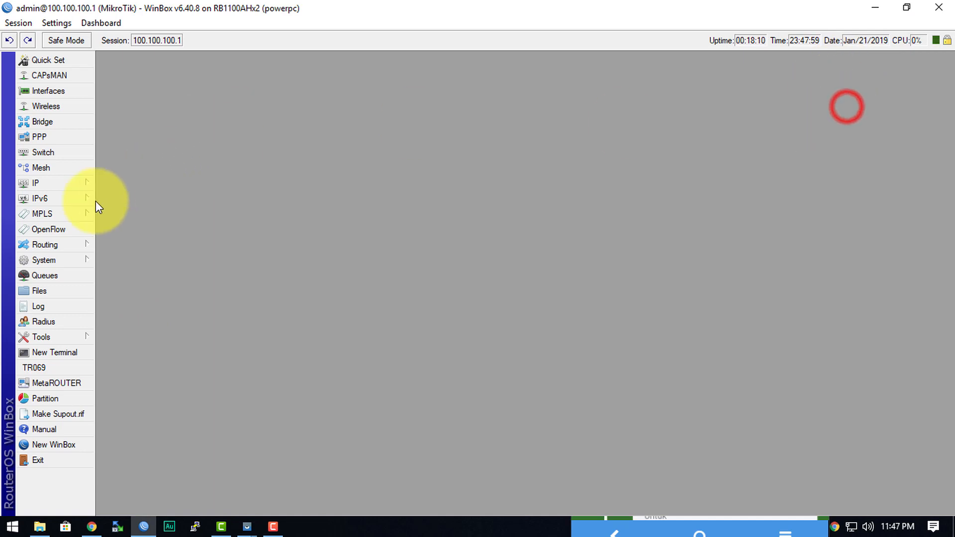
click(80, 184)
click(131, 292)
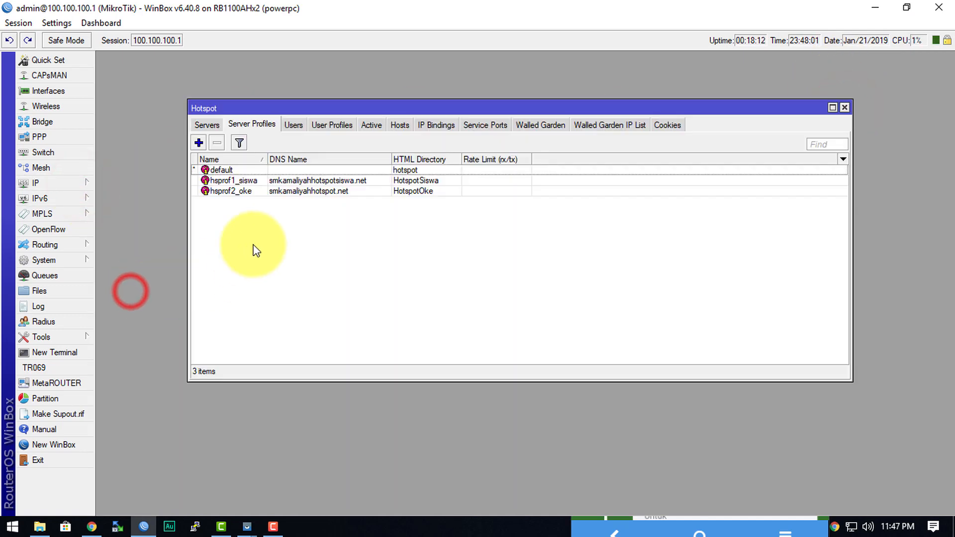
Step: Look through the Hotspot servers, users and user profiles, and compare the hsprof1_siswa and hsprof2_oke server profiles
click(207, 125)
click(293, 125)
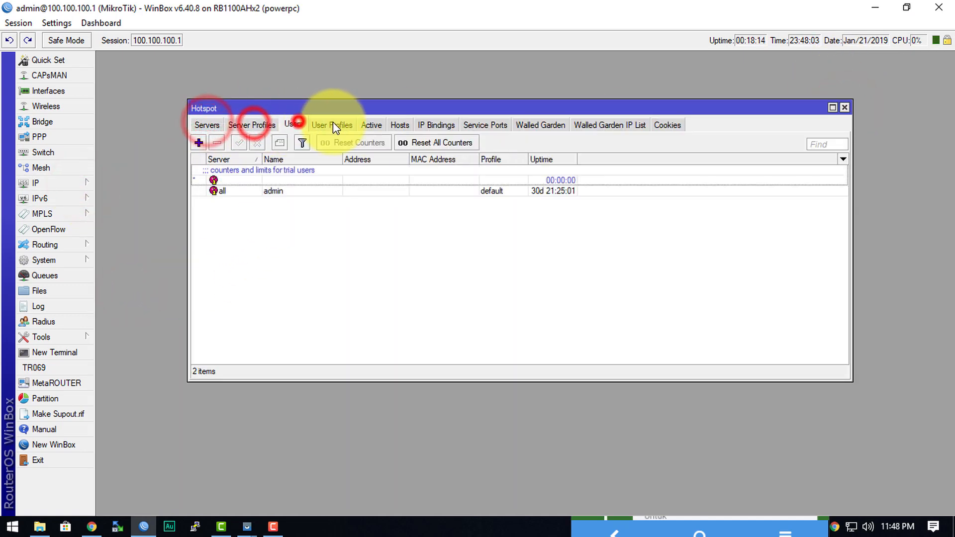
click(332, 125)
click(247, 124)
click(253, 191)
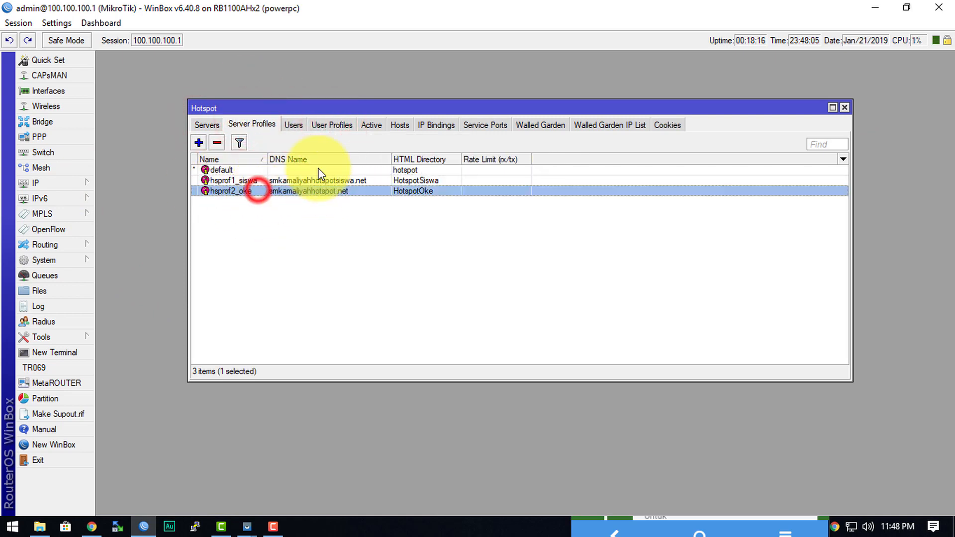
click(257, 180)
click(257, 191)
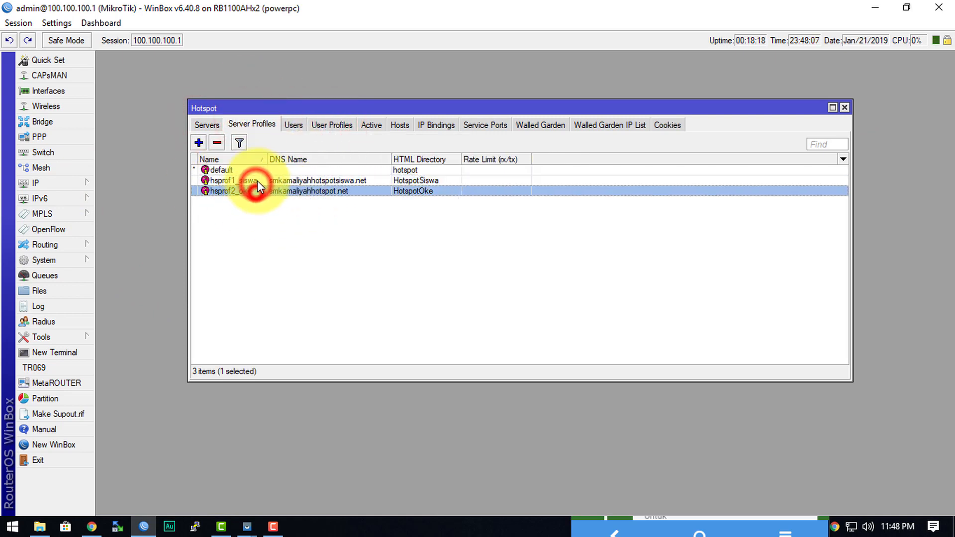
Step: Compare the hsprof1_siswa and hsprof2_oke server profiles, and open hsprof2_oke to examine its general settings
click(257, 180)
click(256, 193)
click(256, 180)
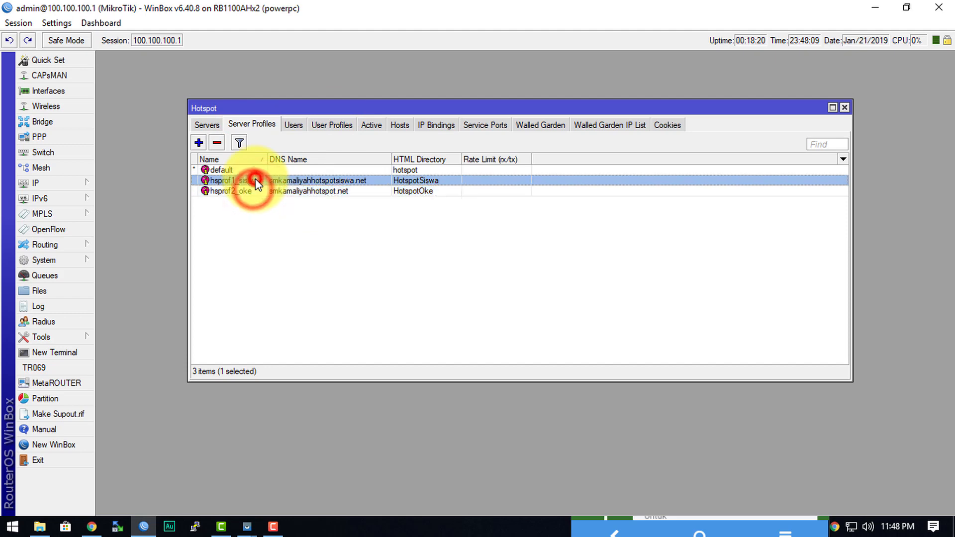
click(252, 191)
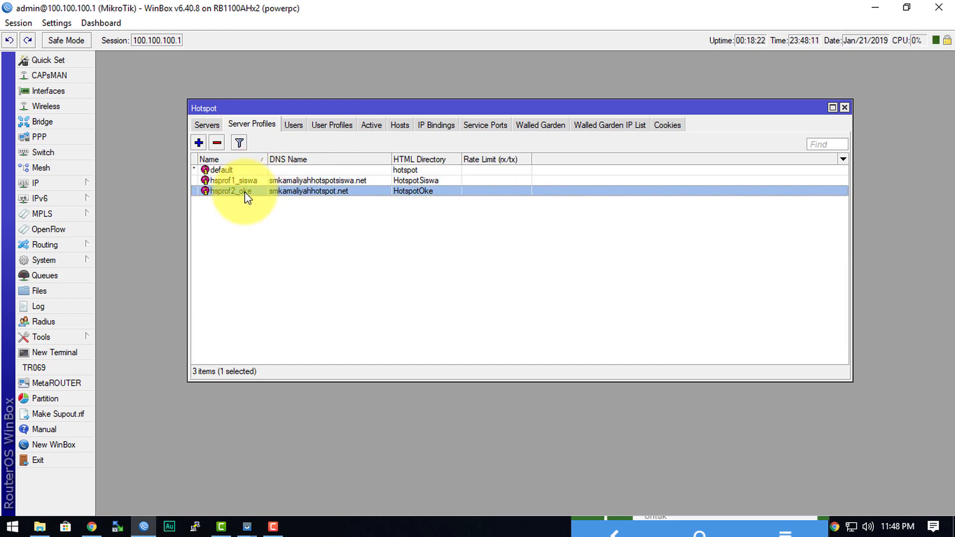
double_click(252, 192)
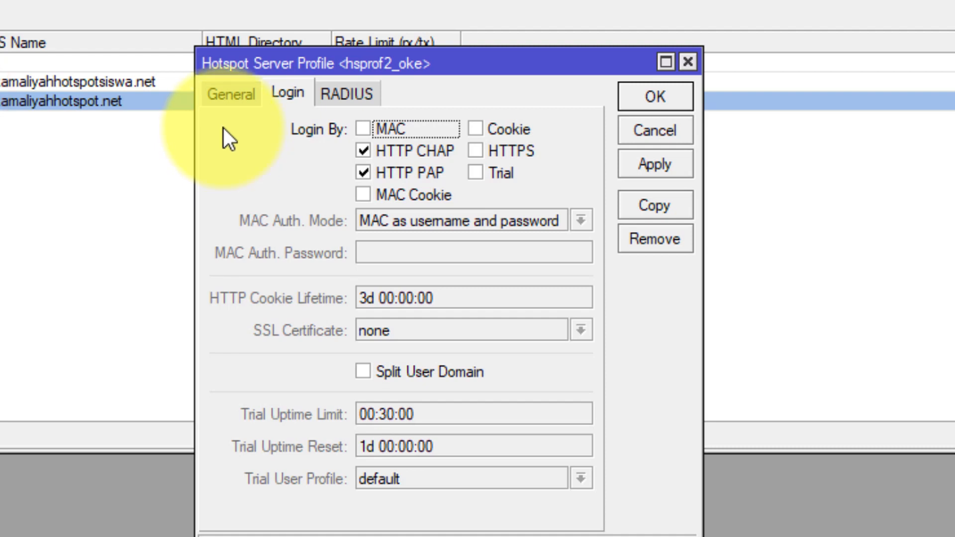
click(232, 94)
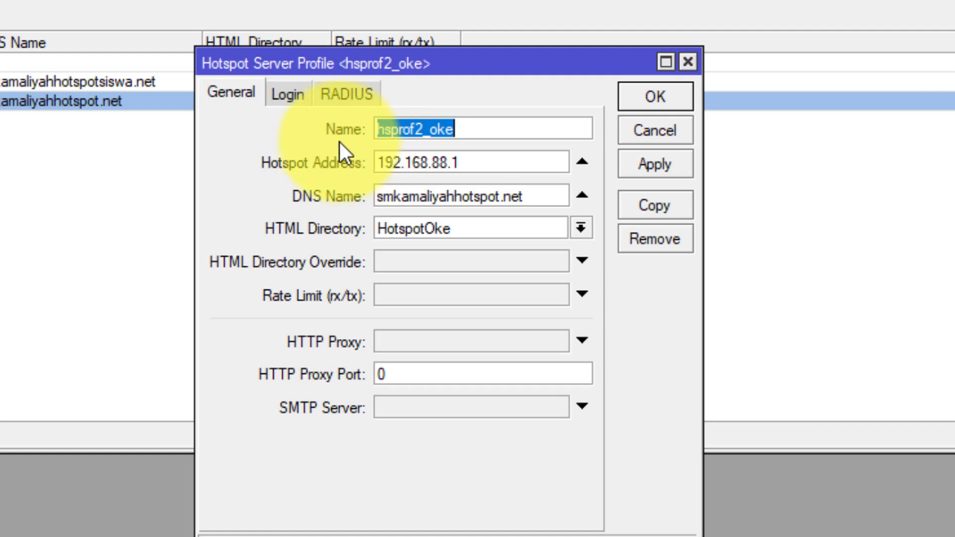
Step: Enable MAC login for hsprof2_oke with the MAC authentication mode "MAC as username and password", and save the profile
click(284, 100)
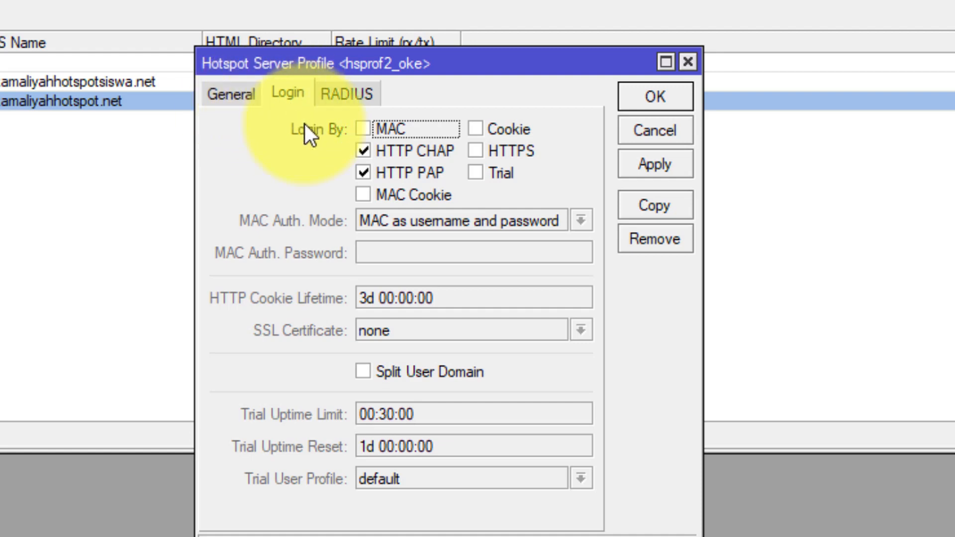
click(371, 131)
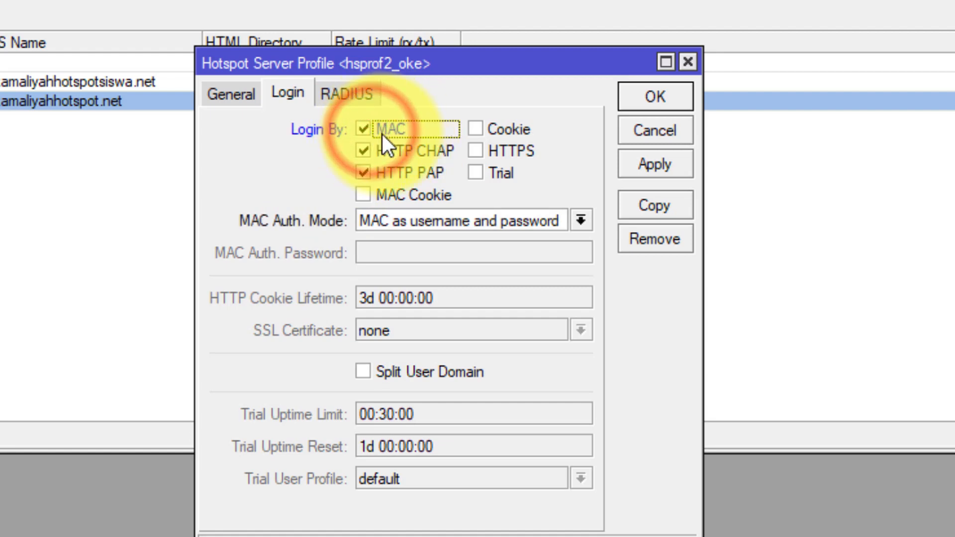
click(442, 221)
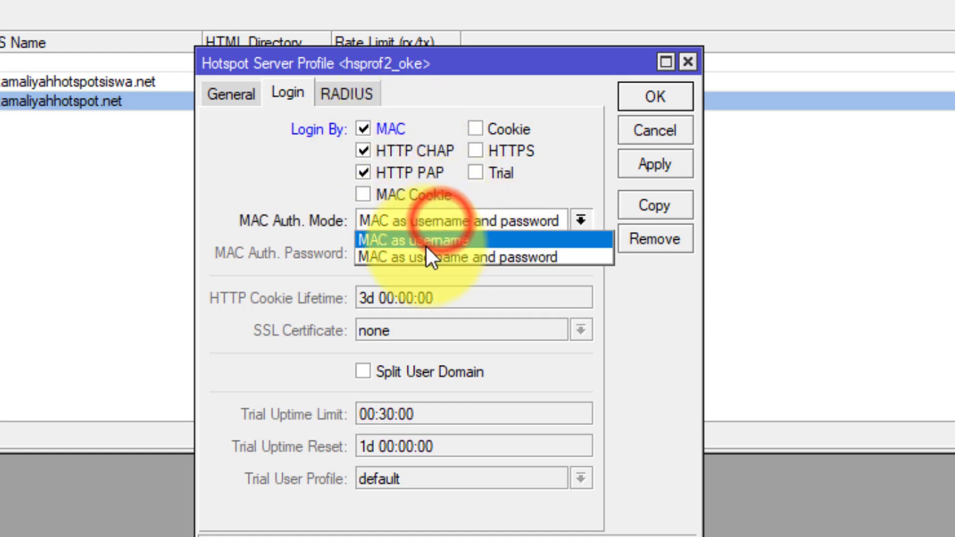
click(428, 239)
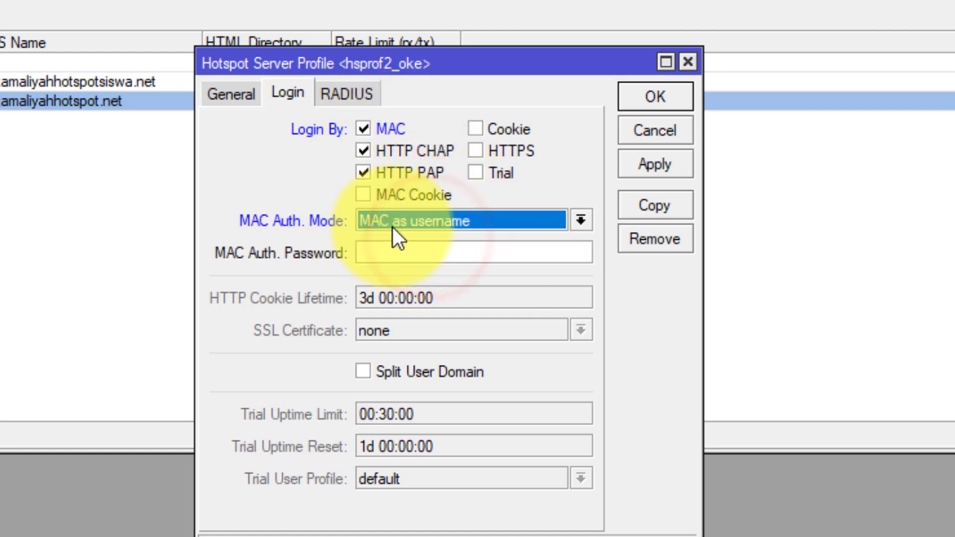
click(457, 221)
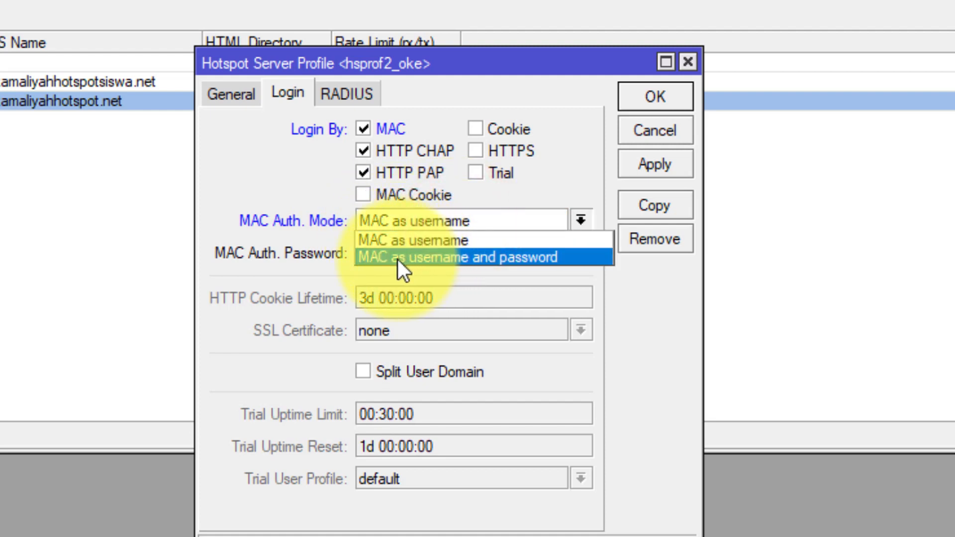
click(485, 259)
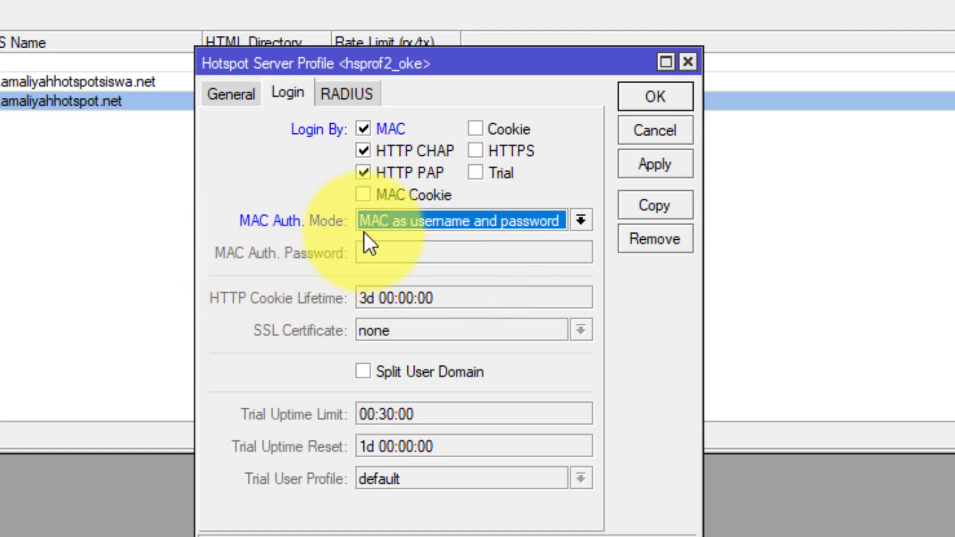
click(649, 102)
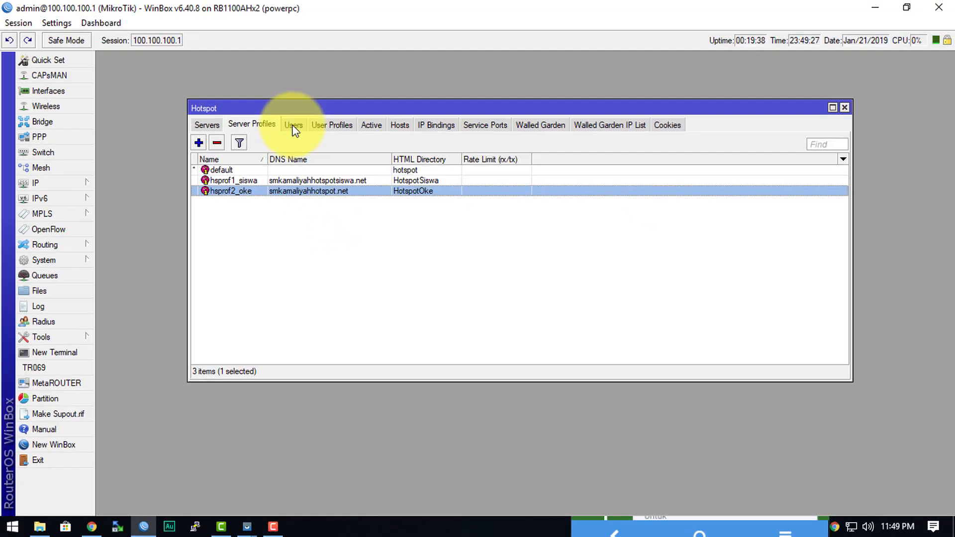
Step: Copy the MAC address from the Xiaomi phone's disabled IP binding, number 19, and close the binding
click(293, 127)
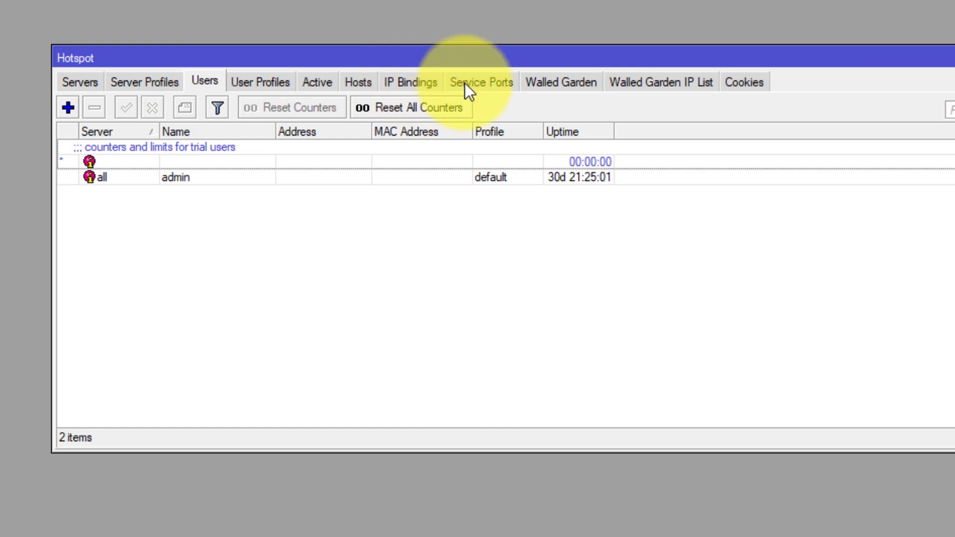
click(419, 84)
scroll(196, 330, down, 3)
scroll(202, 338, down, 7)
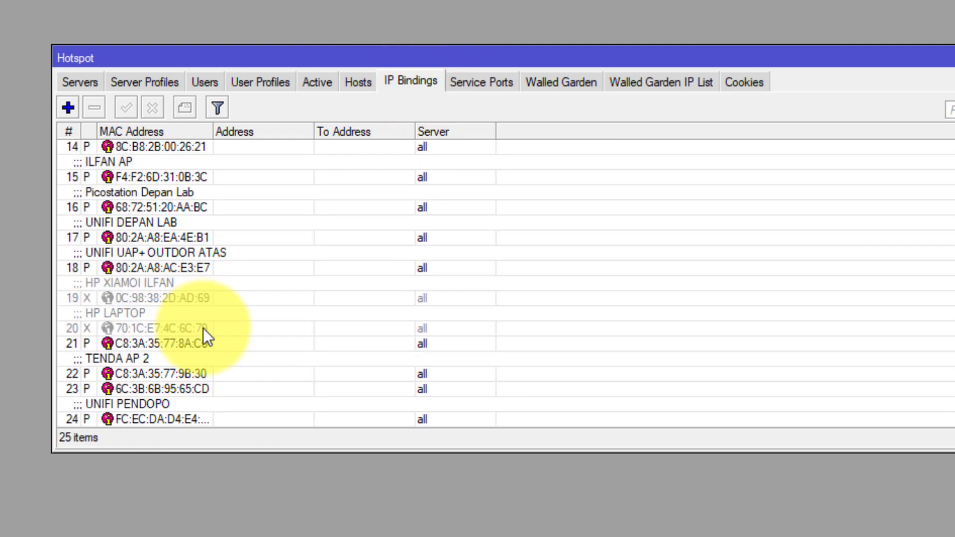
click(182, 289)
double_click(182, 289)
right_click(559, 241)
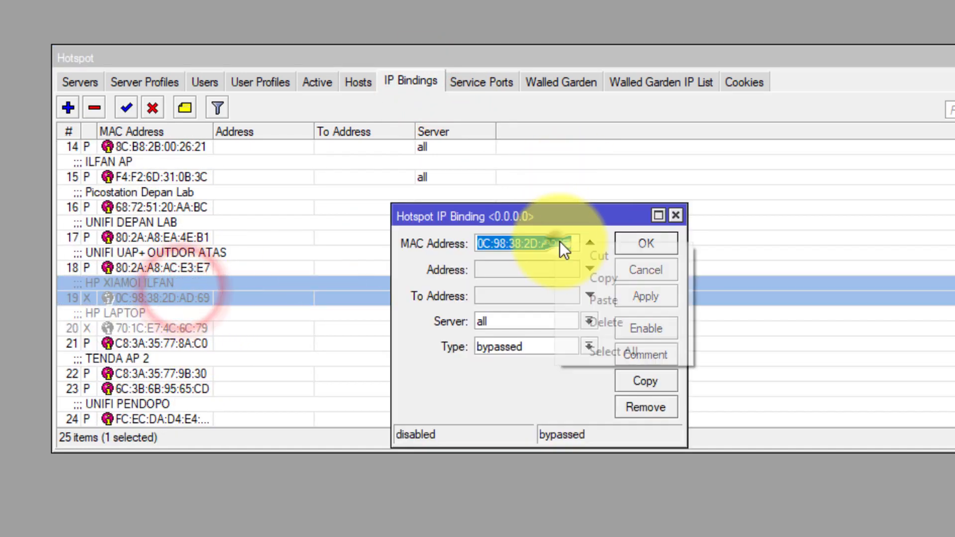
click(575, 270)
click(554, 244)
drag(569, 245, 357, 229)
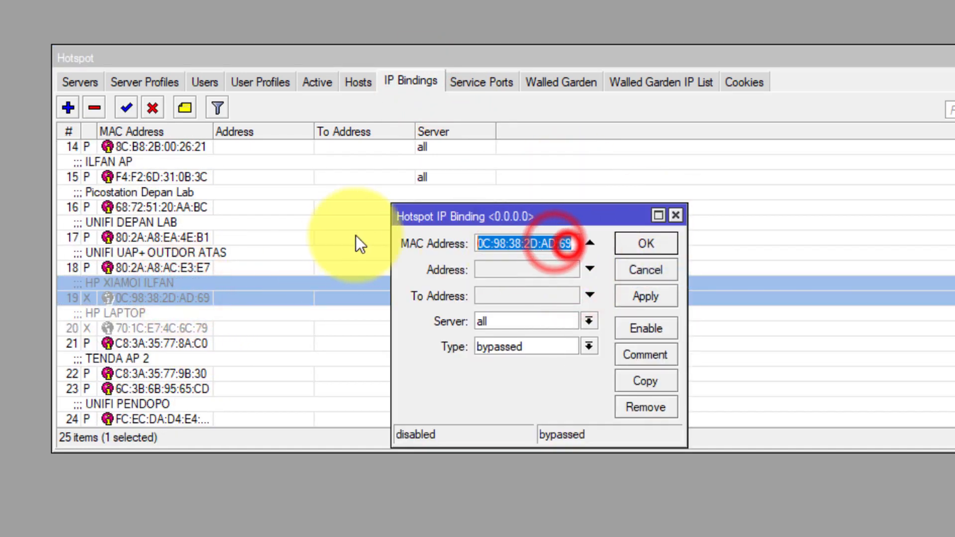
click(676, 216)
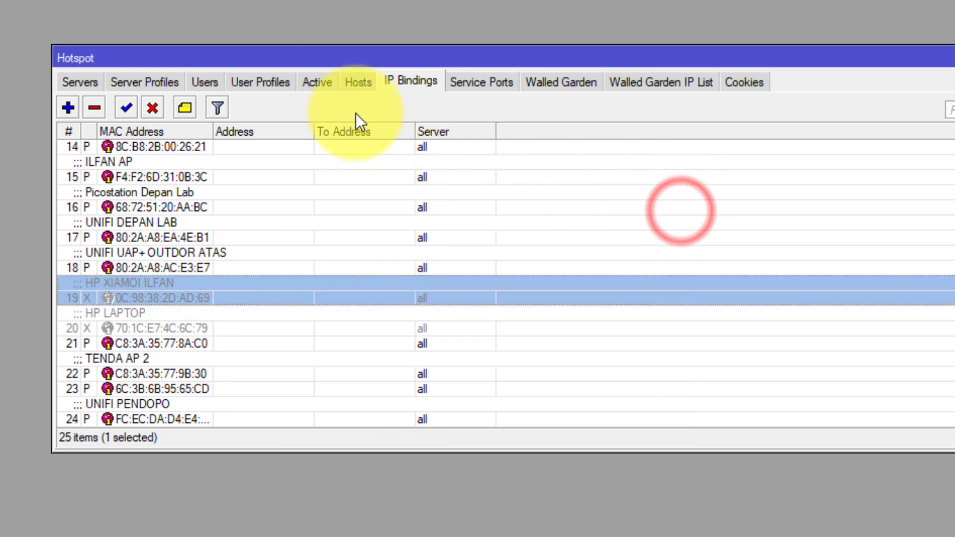
Step: Start a new hotspot user for all servers, using the copied MAC address as both the name and the password
click(321, 80)
click(207, 85)
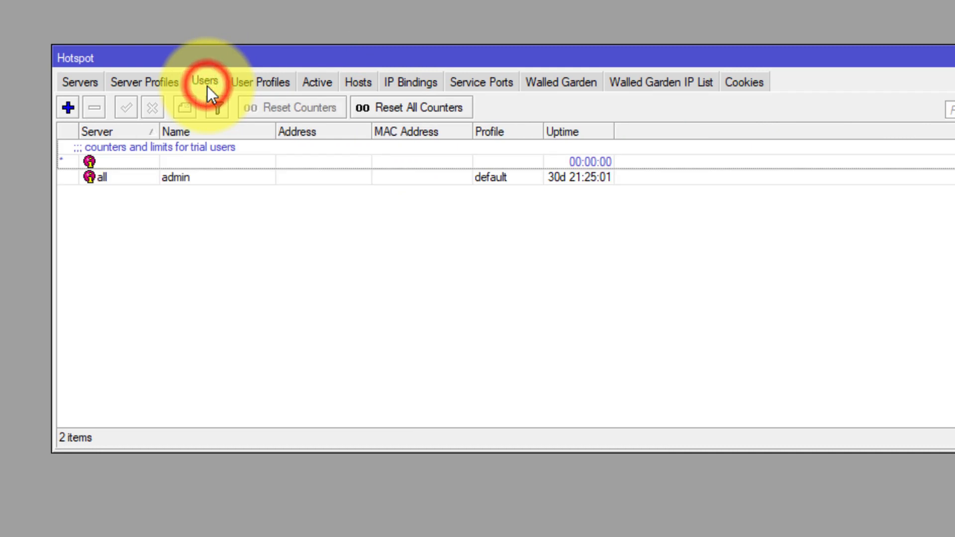
click(165, 230)
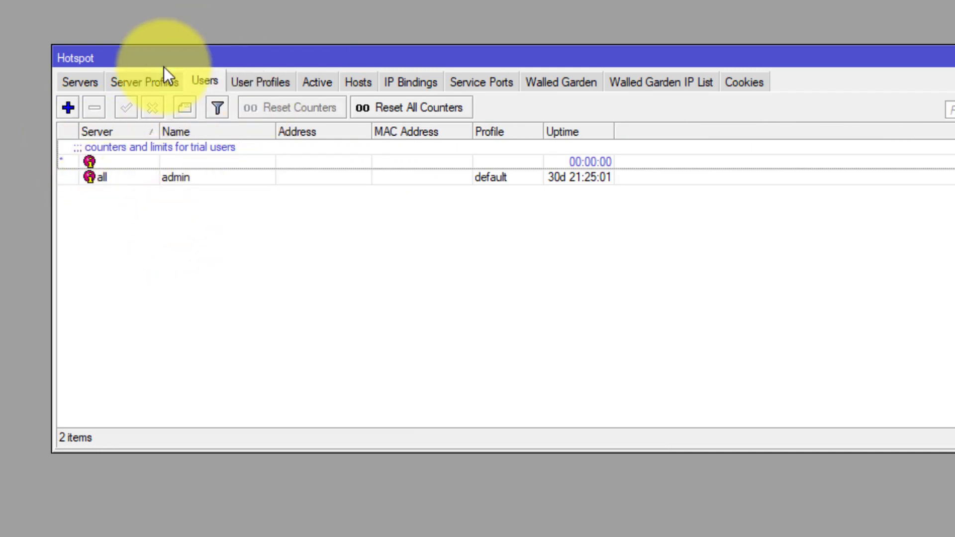
click(68, 108)
double_click(486, 269)
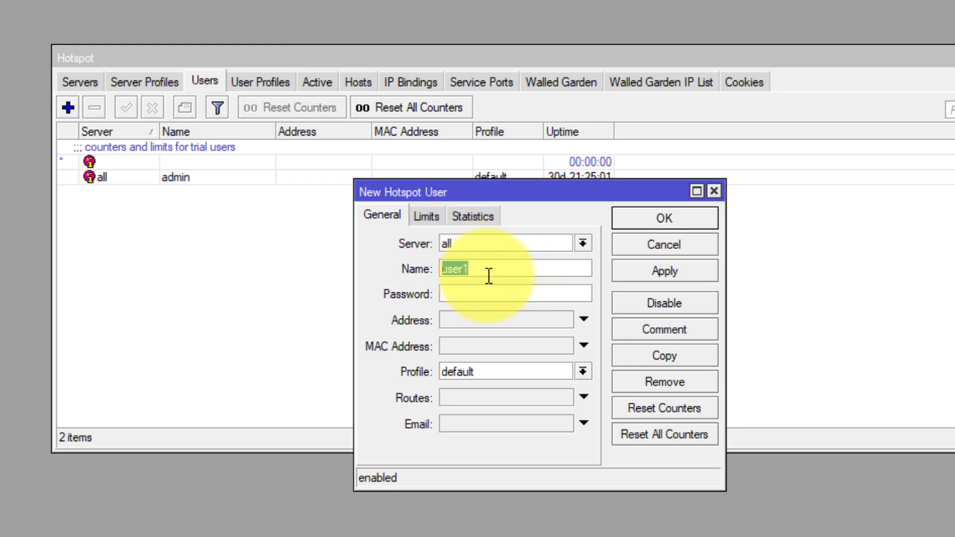
key(ctrl+v)
drag(539, 271, 399, 274)
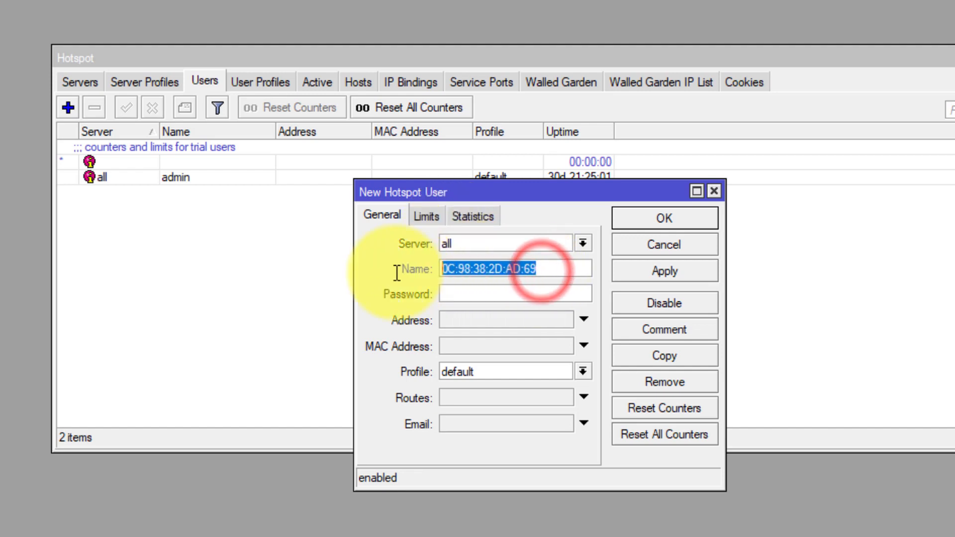
click(469, 299)
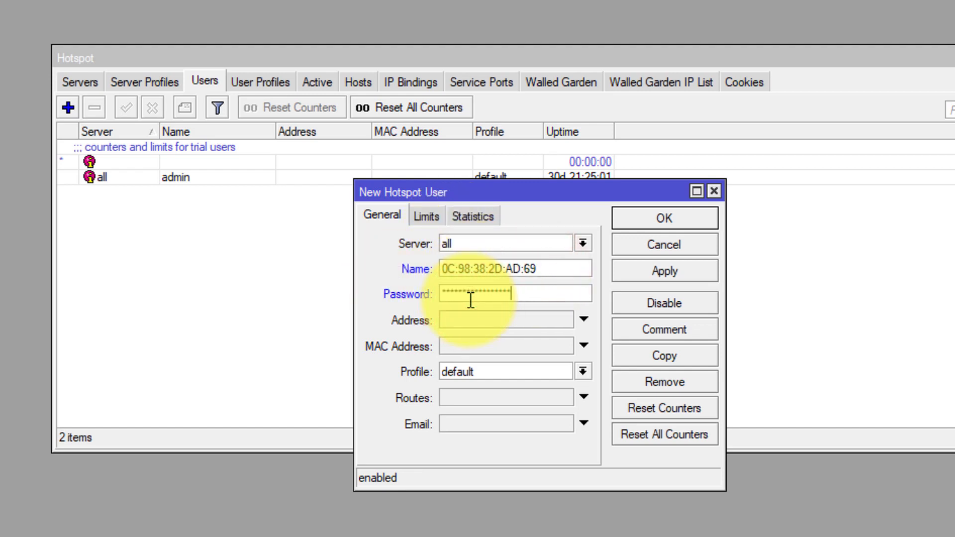
key(ctrl+v)
Step: Assign the default profile to the new hotspot user and save it
click(472, 365)
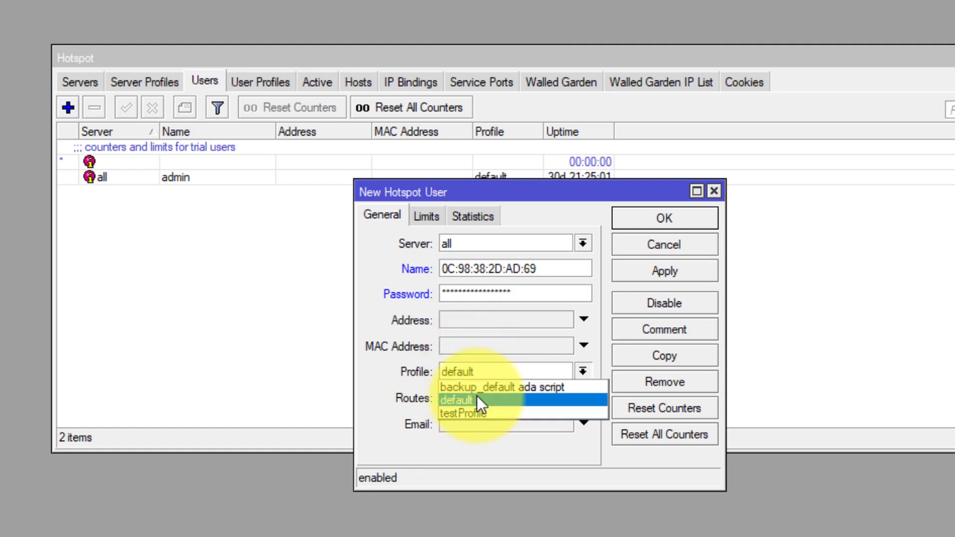
click(474, 399)
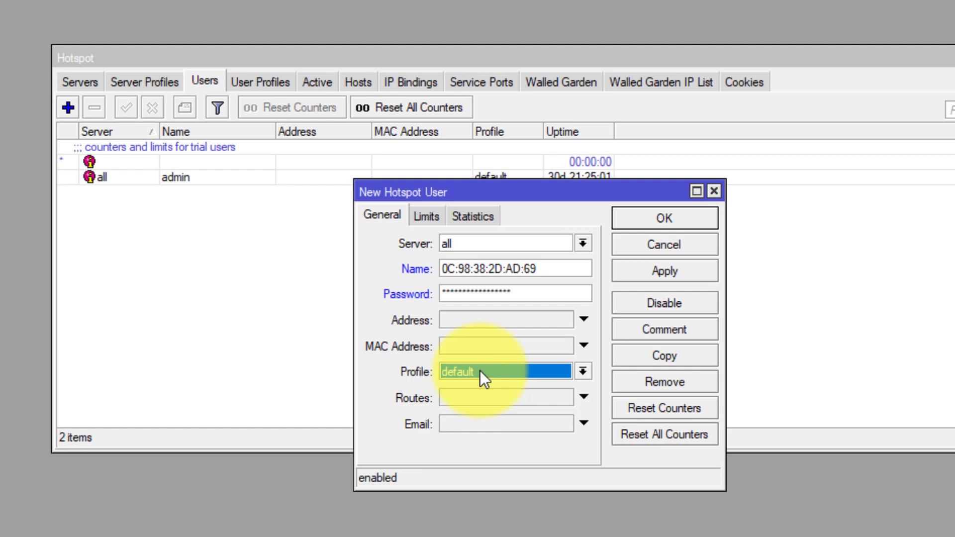
click(482, 375)
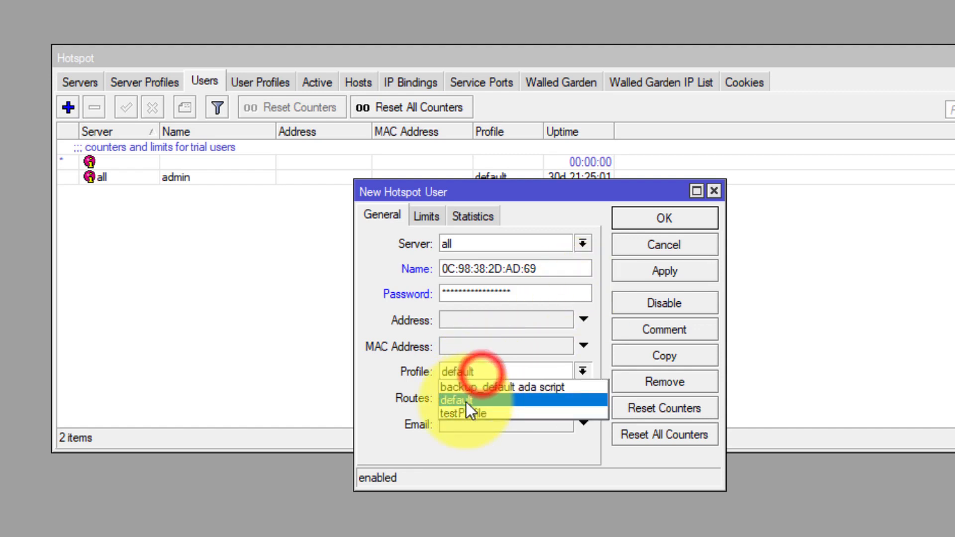
click(468, 399)
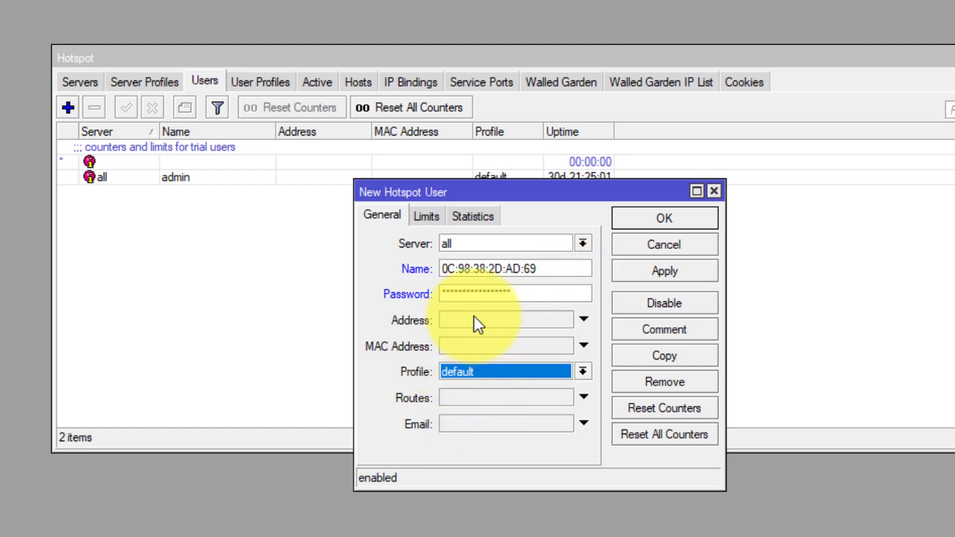
click(464, 378)
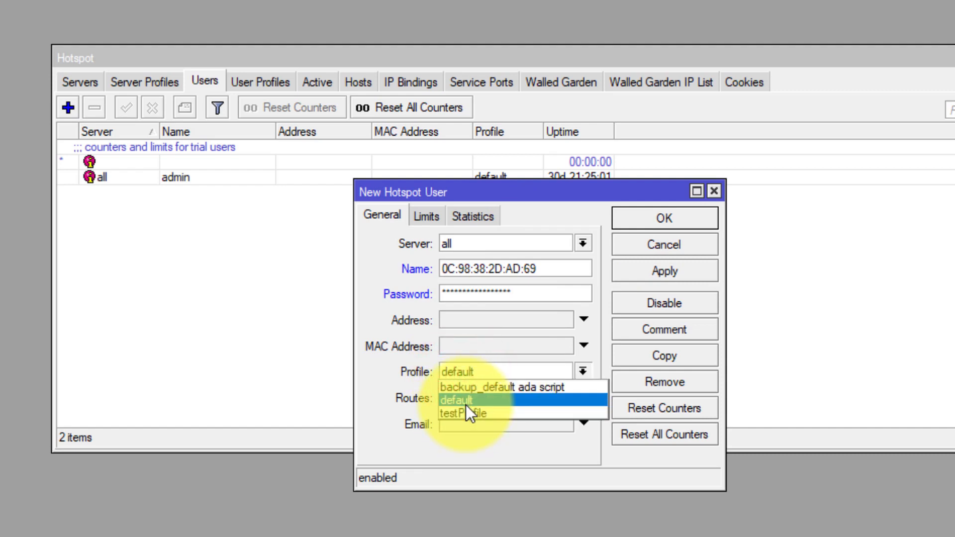
click(465, 404)
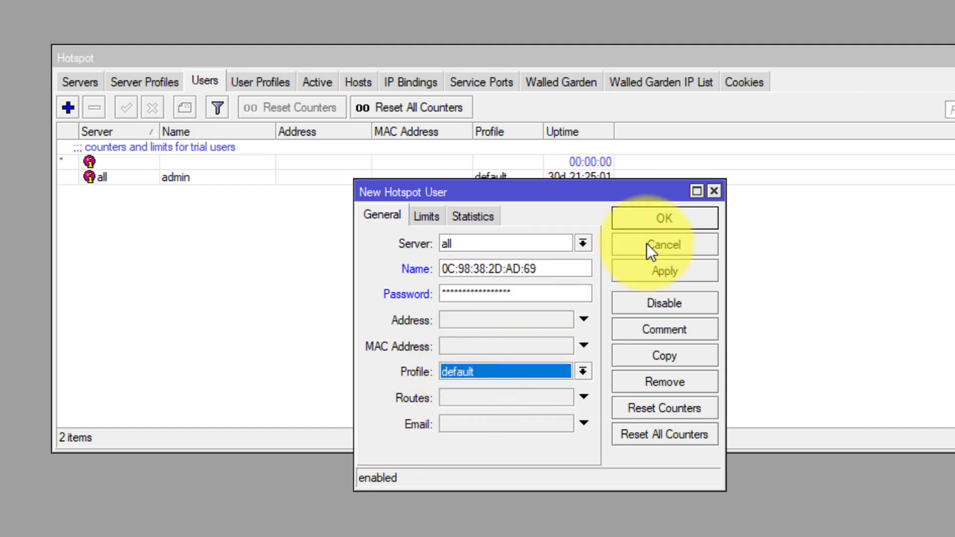
click(666, 221)
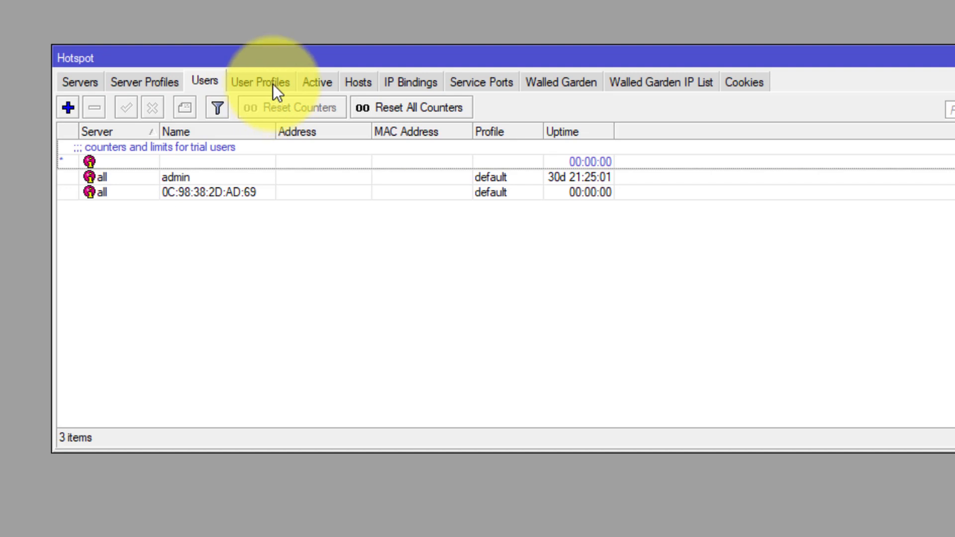
Step: Check the phone's MAC address in the hotspot hosts and users lists, compare the host flags, and inspect the active sessions
click(303, 82)
click(362, 85)
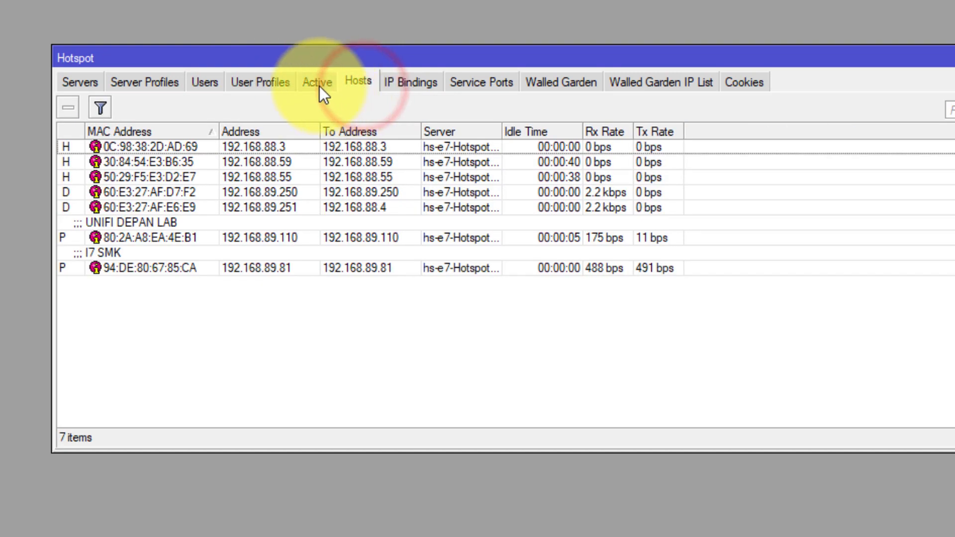
click(189, 149)
click(205, 81)
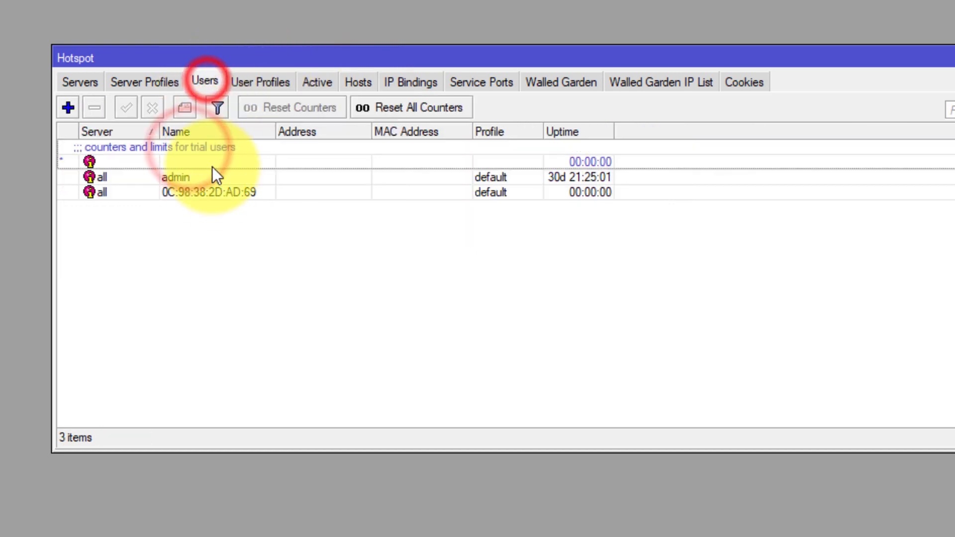
click(212, 179)
click(359, 82)
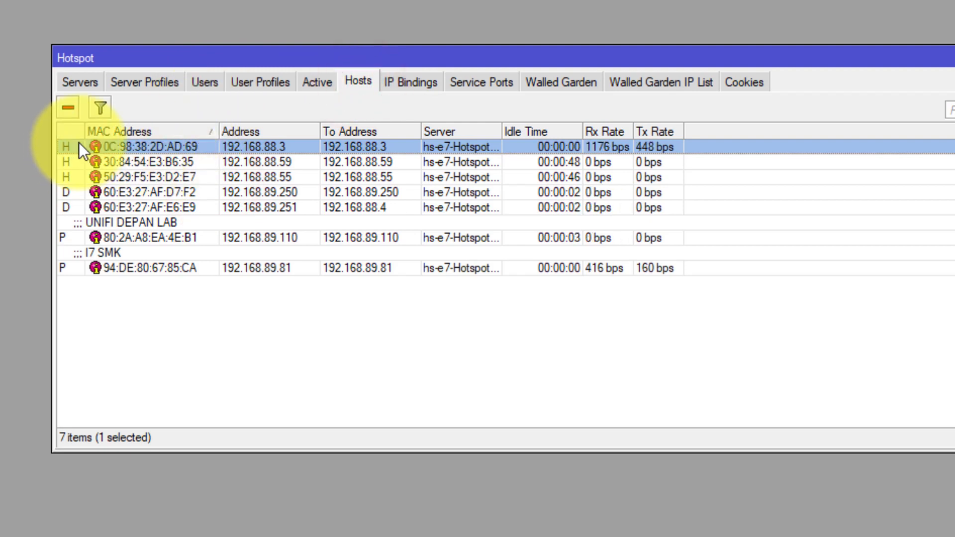
click(83, 225)
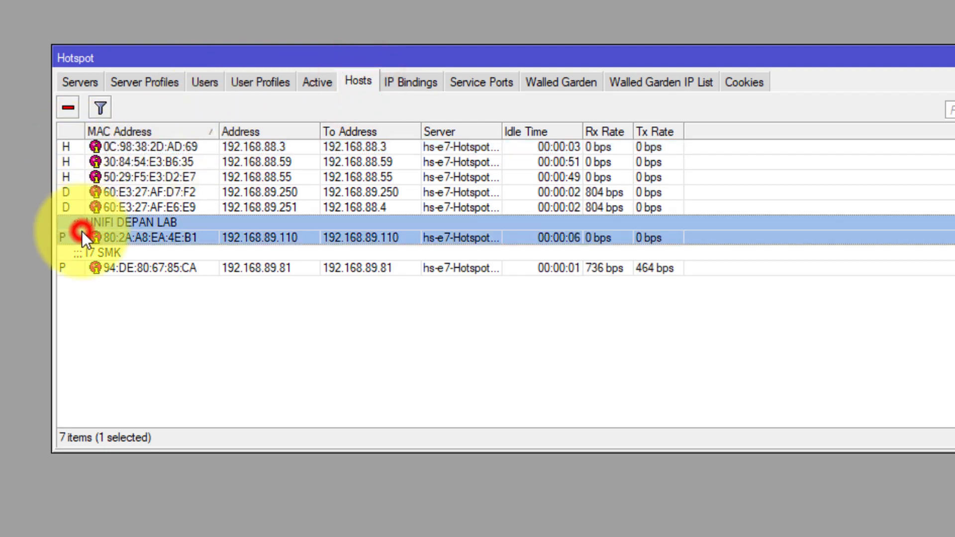
click(72, 144)
click(319, 82)
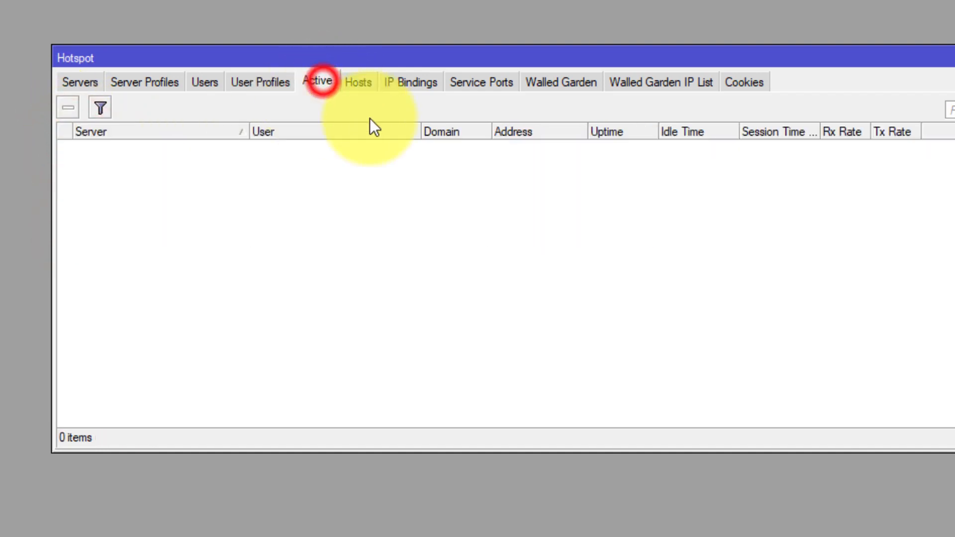
Step: Switch to the mirrored Redmi 5A phone alongside the hotspot's active sessions list
click(226, 204)
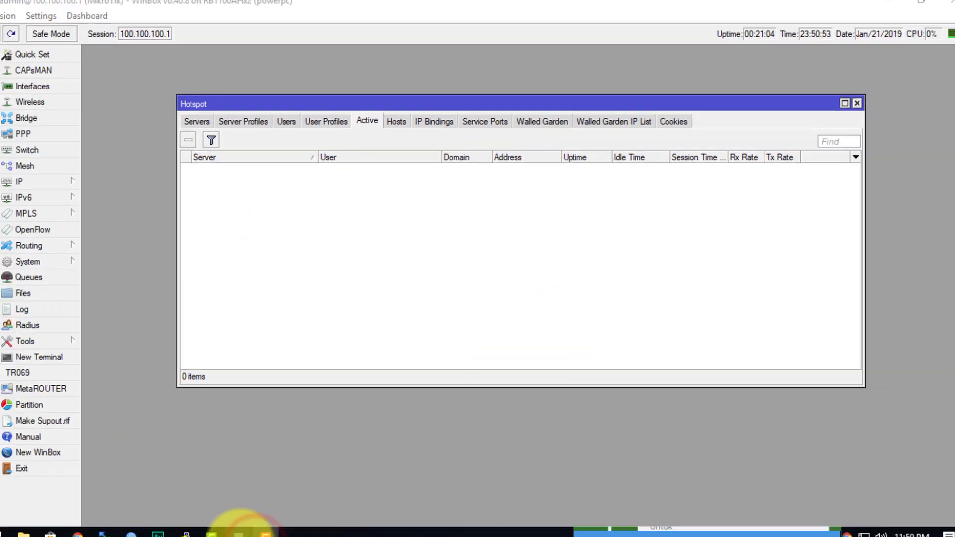
click(246, 527)
click(303, 475)
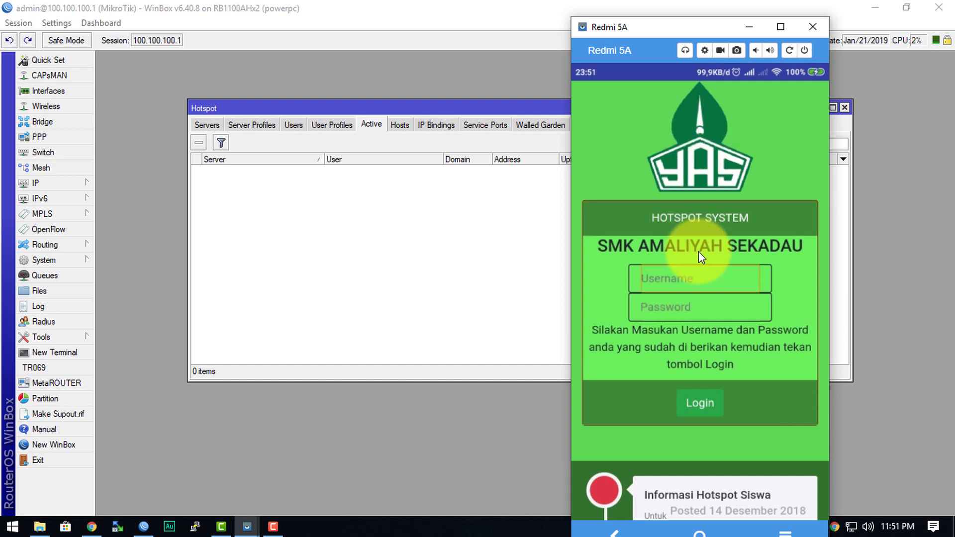
Step: Switch back to WinBox and reboot the router
scroll(698, 252, down, 5)
click(441, 231)
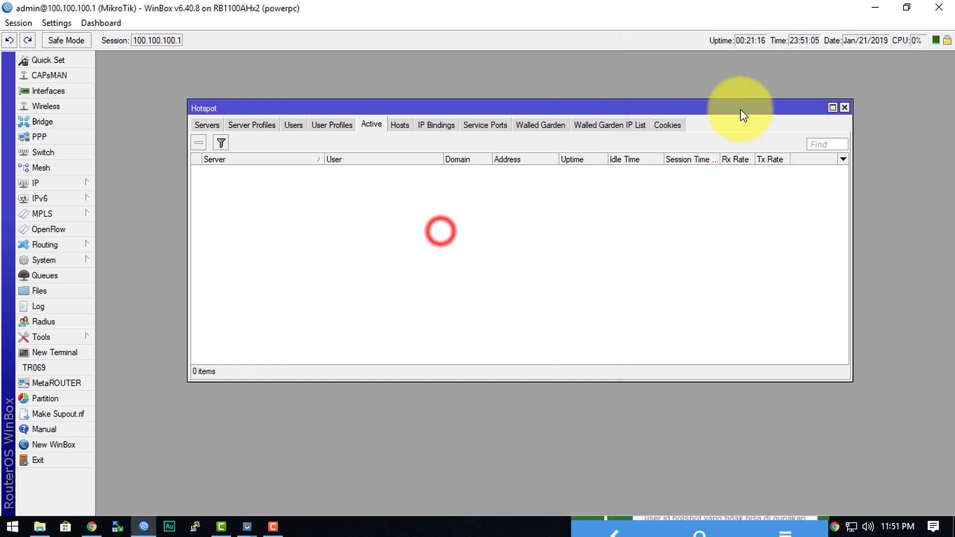
click(58, 260)
click(131, 355)
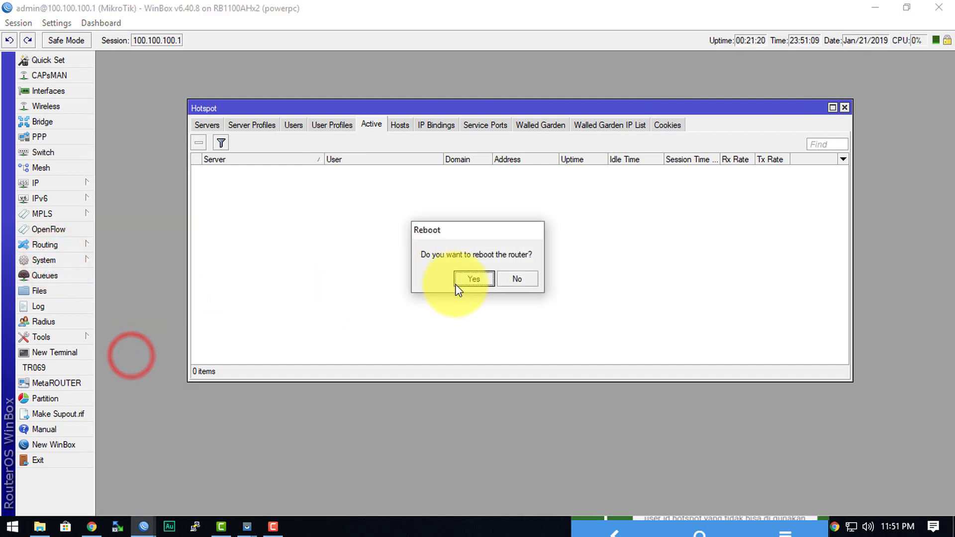
click(468, 279)
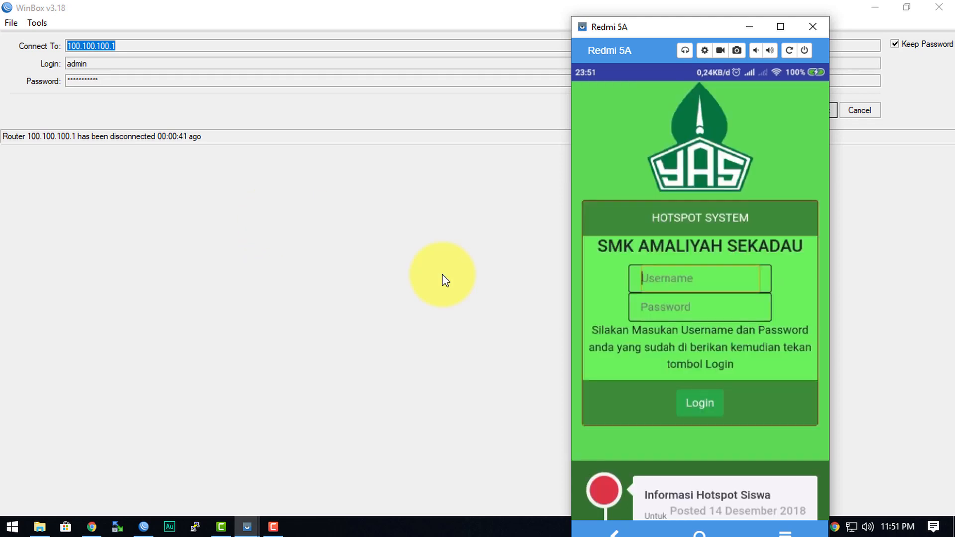
Step: Reconnect WinBox to the router at 100.100.100.1 using the saved login, returning to the hotspot's active sessions
click(219, 327)
click(811, 112)
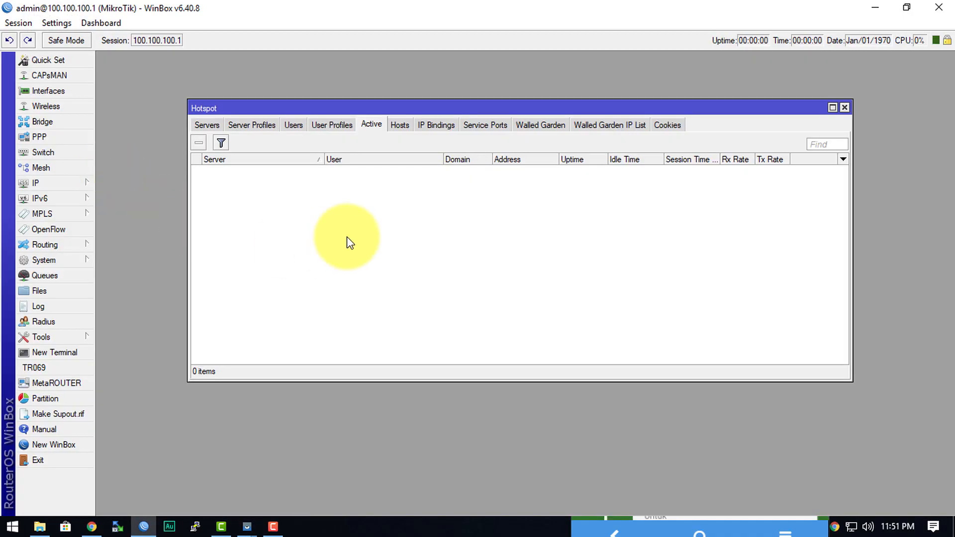
click(347, 238)
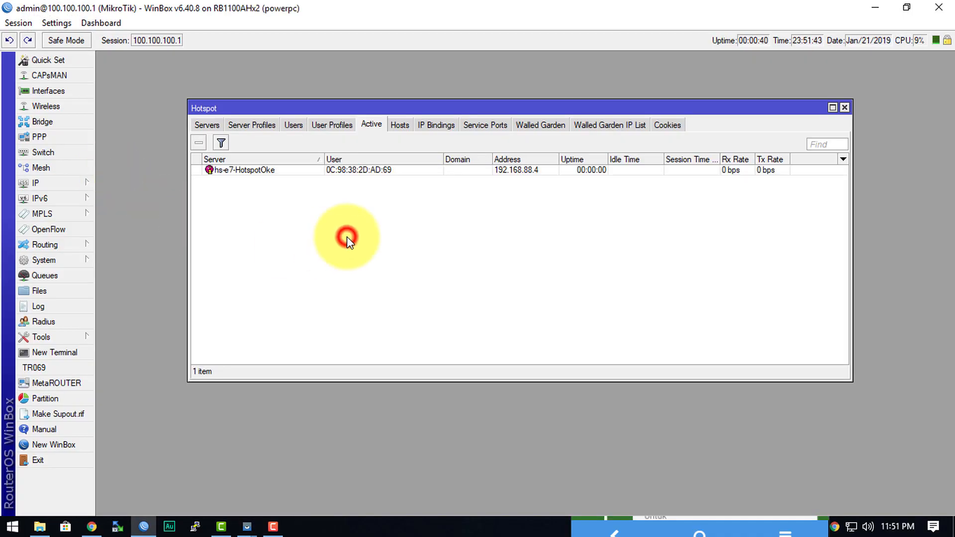
Step: Check the hotspot's active list for the phone's session and select that entry
click(346, 126)
click(371, 125)
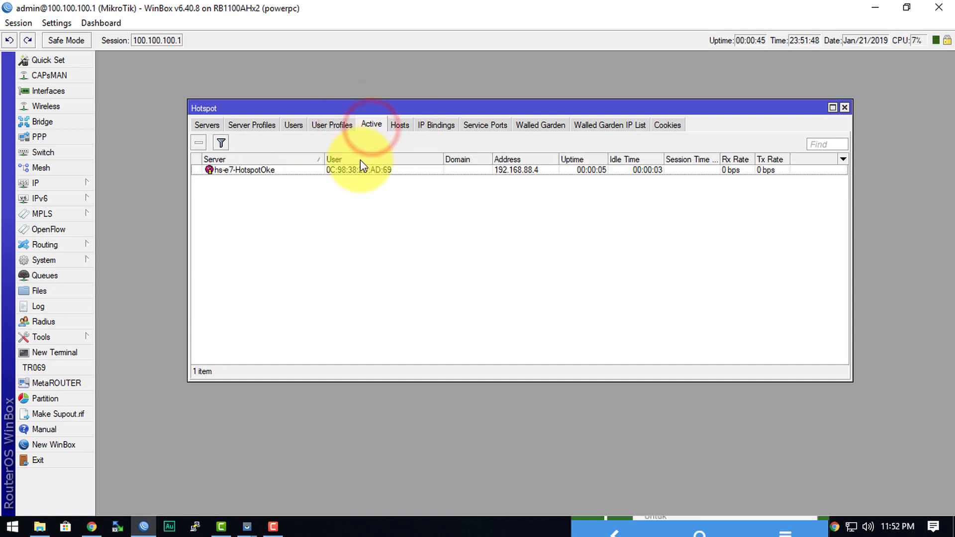
click(353, 171)
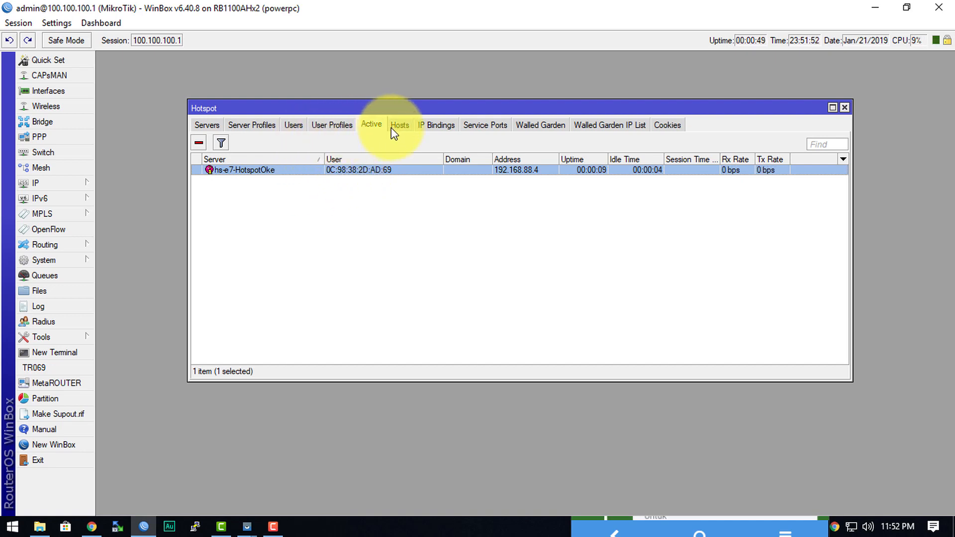
Step: Switch to the mirrored Redmi 5A phone and open the I Speedtest page to test its internet access
click(252, 526)
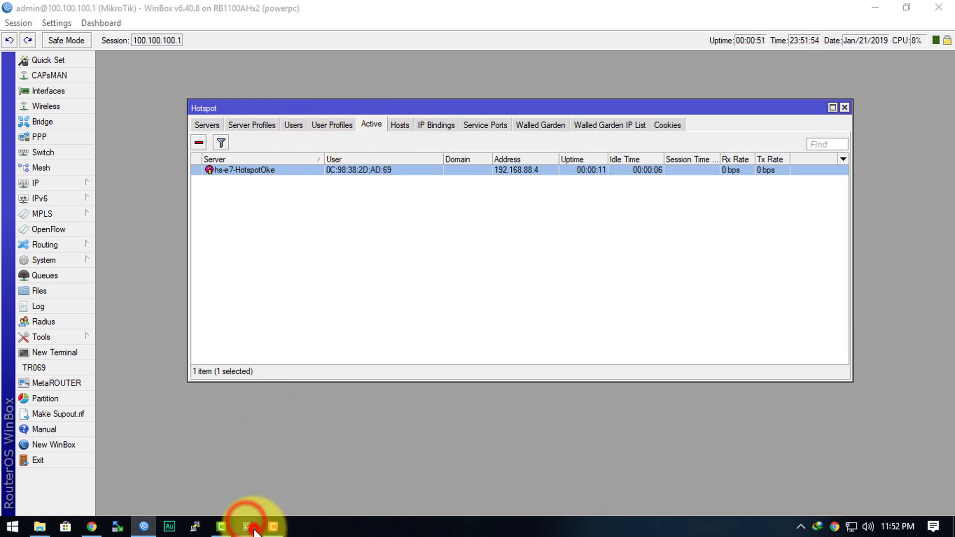
click(305, 490)
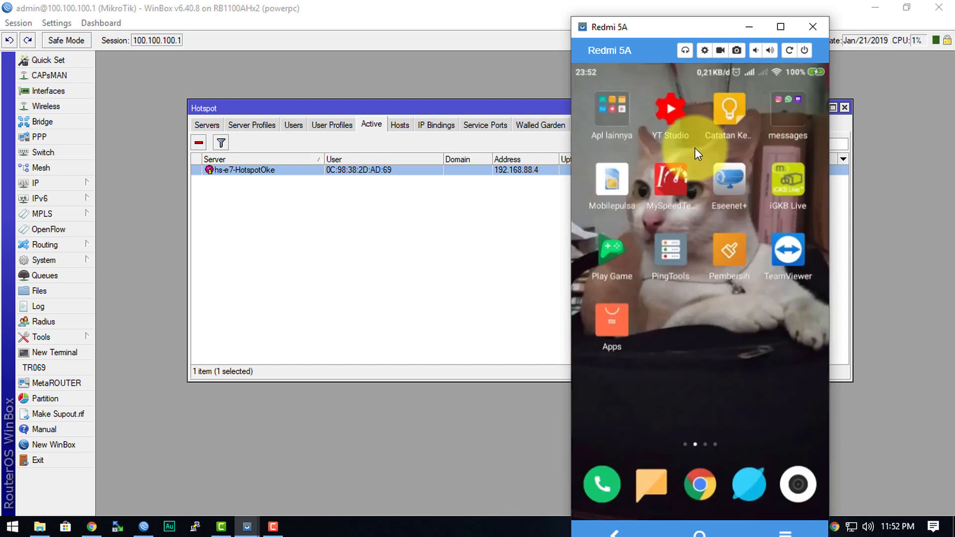
click(695, 148)
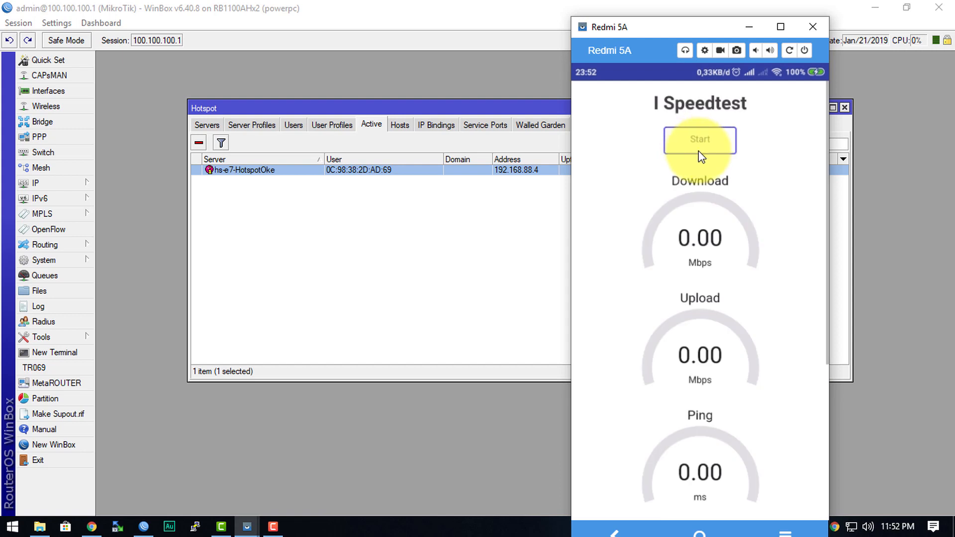
Step: Return to WinBox and inspect the phone's user name and traffic in the hotspot's active sessions
click(487, 266)
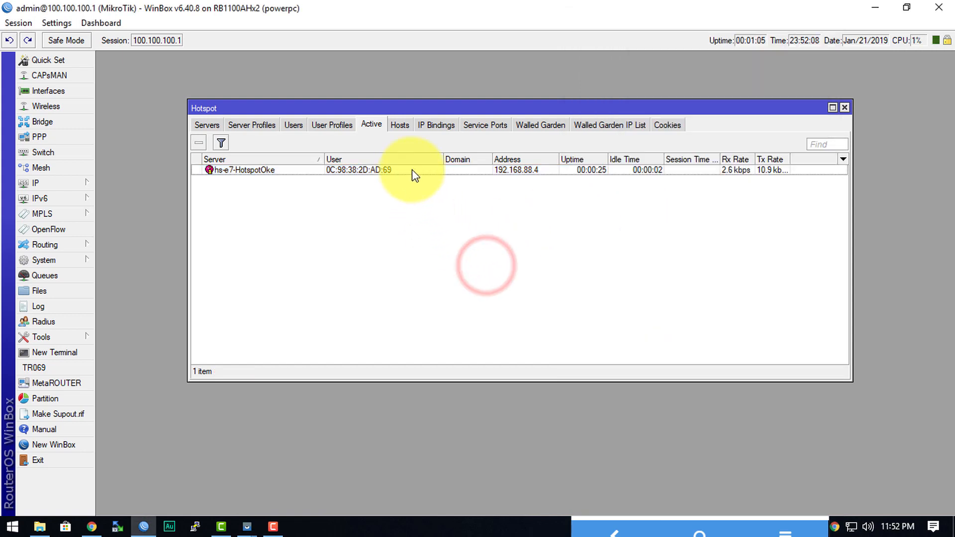
click(413, 170)
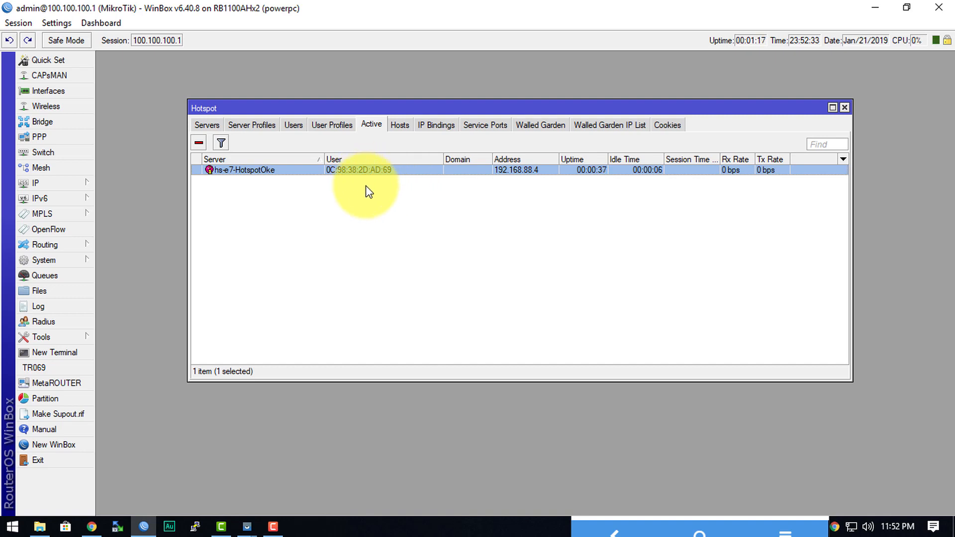
click(342, 178)
click(352, 173)
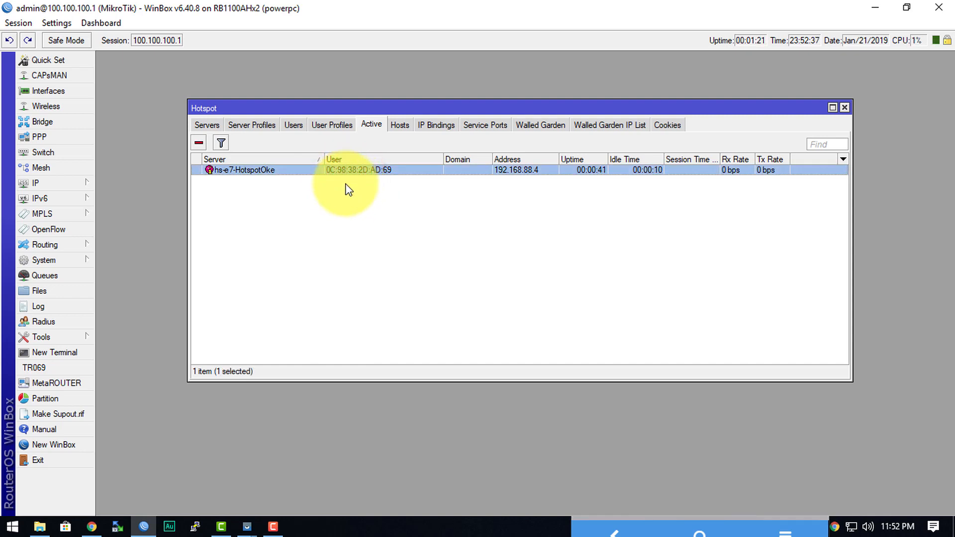
Step: Turn off Wi-Fi on the mirrored phone and remove its session from the hotspot's active list
click(247, 526)
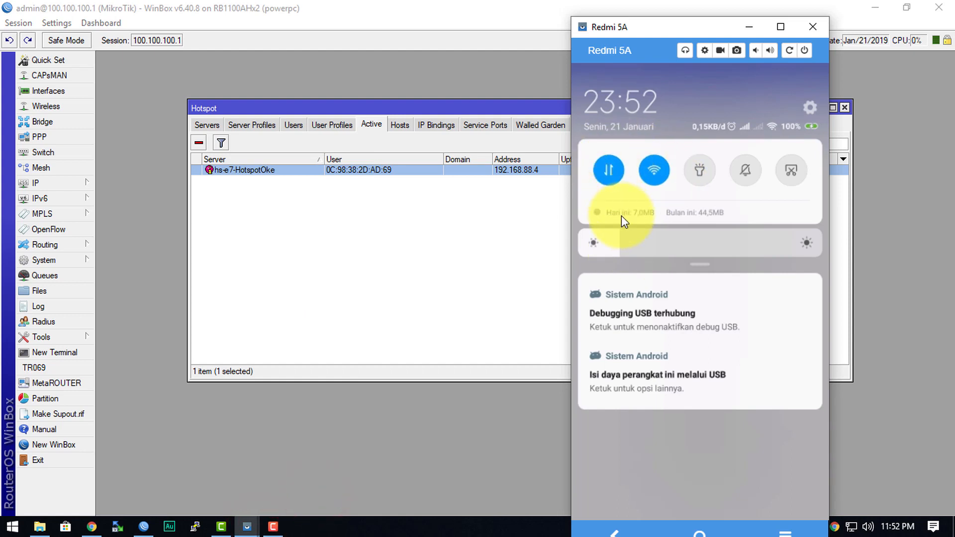
click(435, 234)
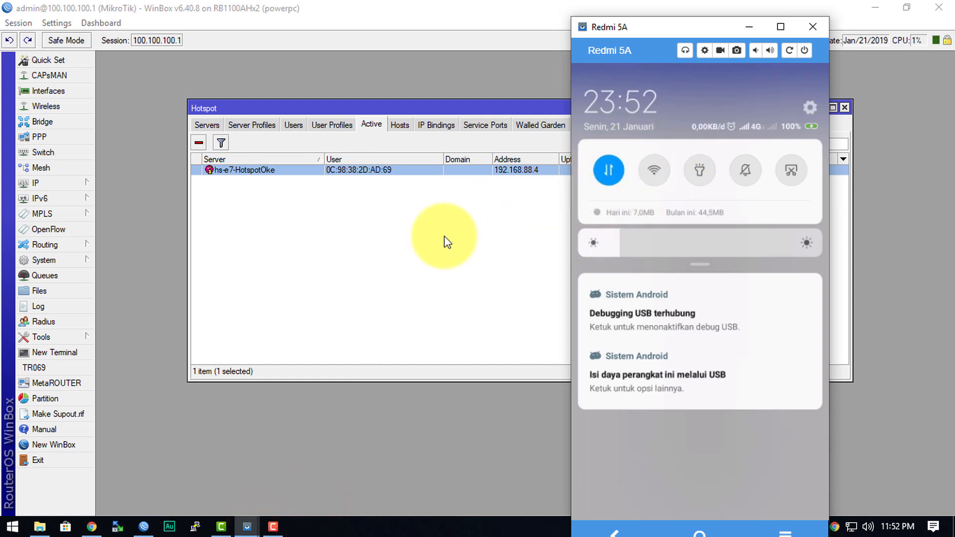
click(354, 170)
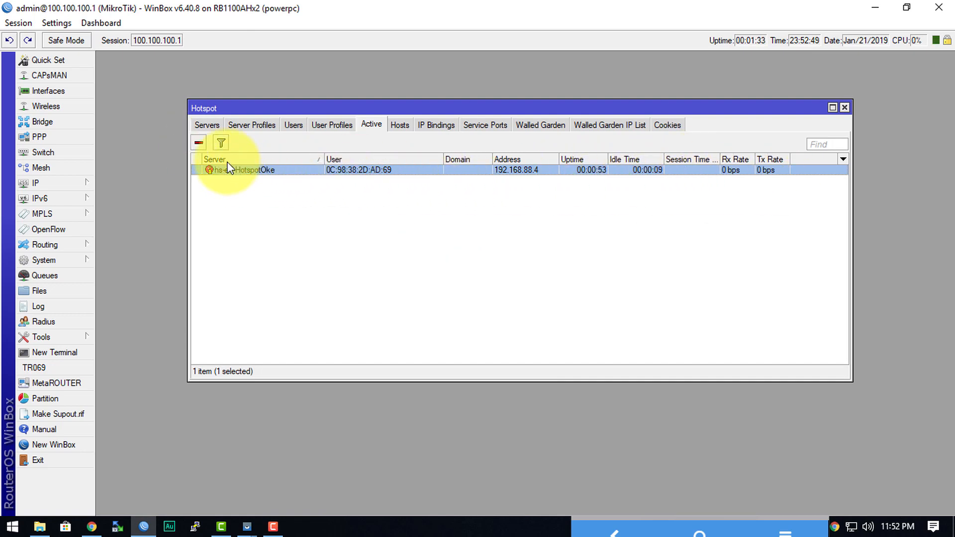
click(201, 142)
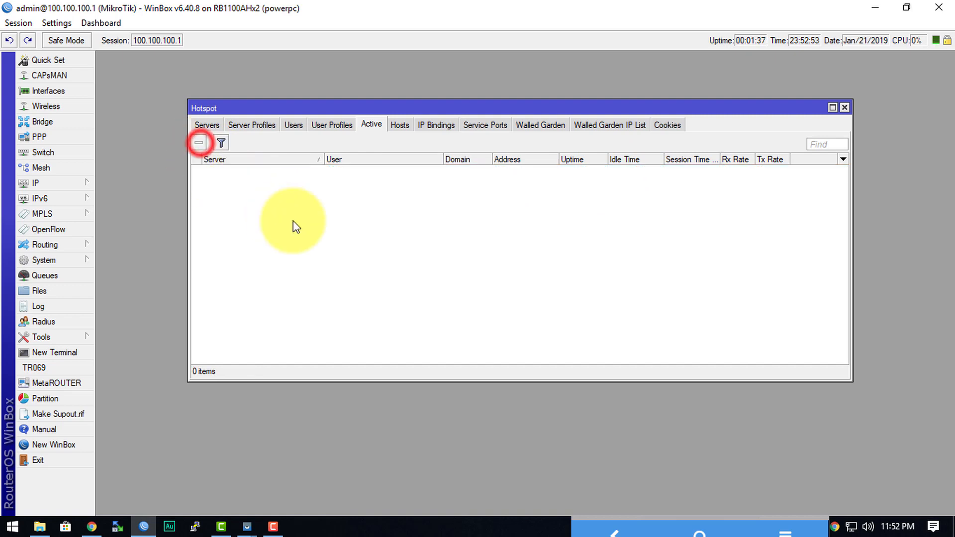
click(321, 288)
Step: Turn the phone's Wi-Fi back on to rejoin SMK_AMALIYAH_SKD, and select its session in the hotspot's active list
click(246, 525)
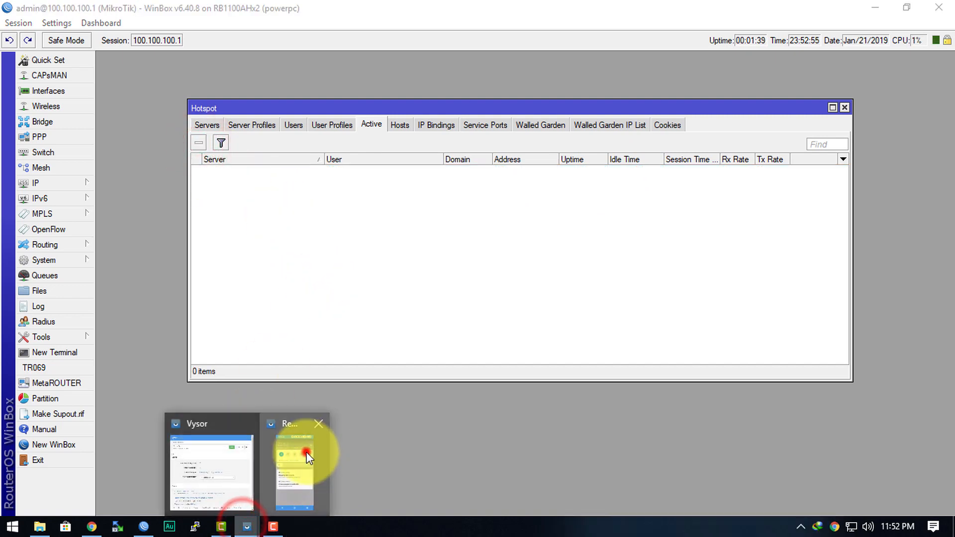
click(308, 456)
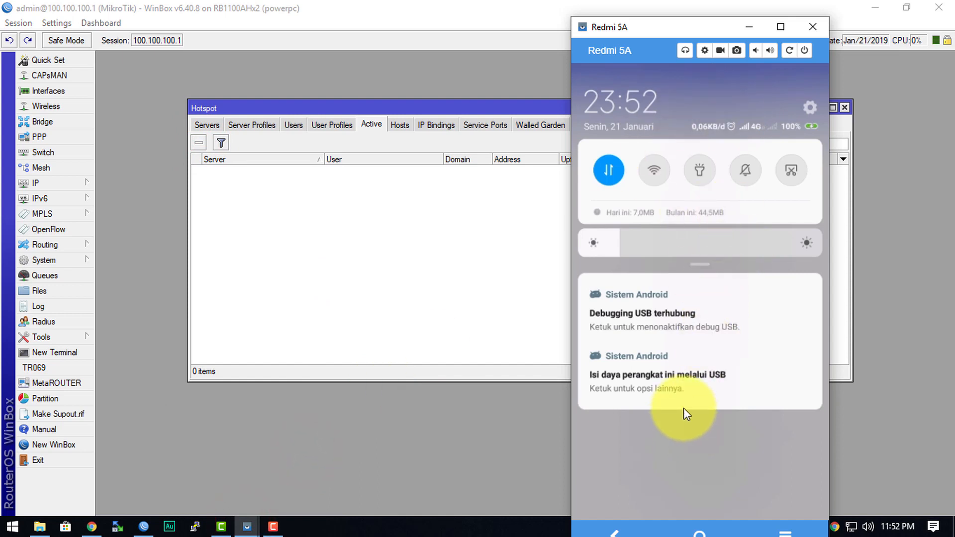
scroll(685, 399, up, 3)
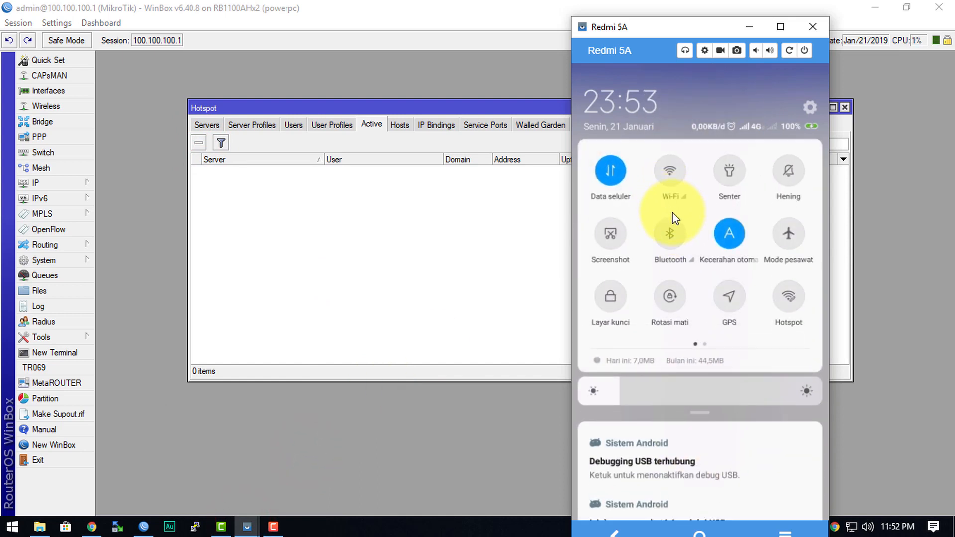
scroll(673, 218, down, 3)
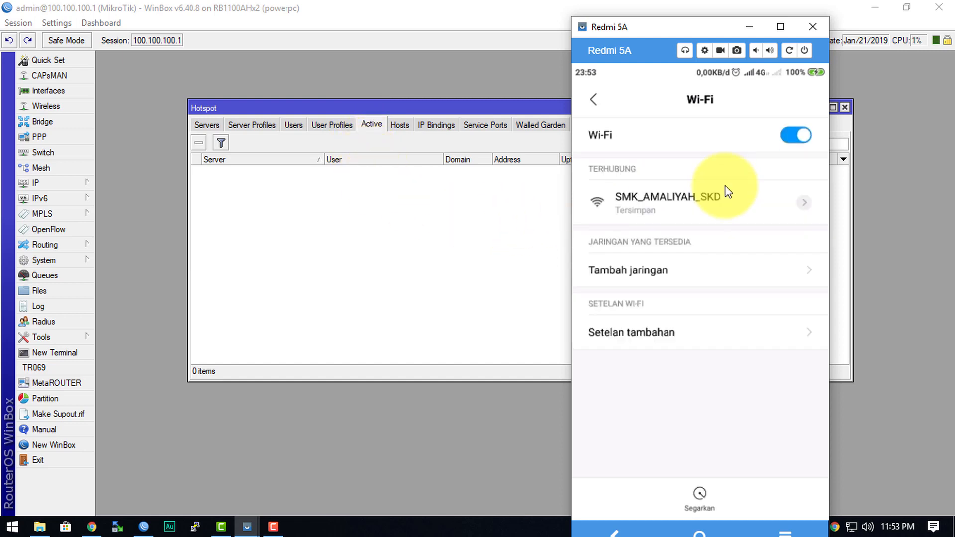
click(689, 224)
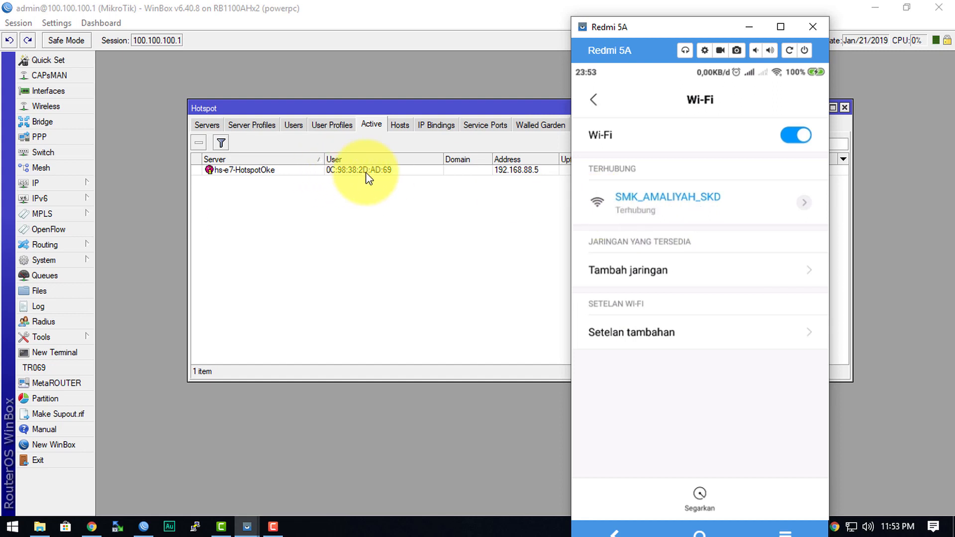
click(363, 170)
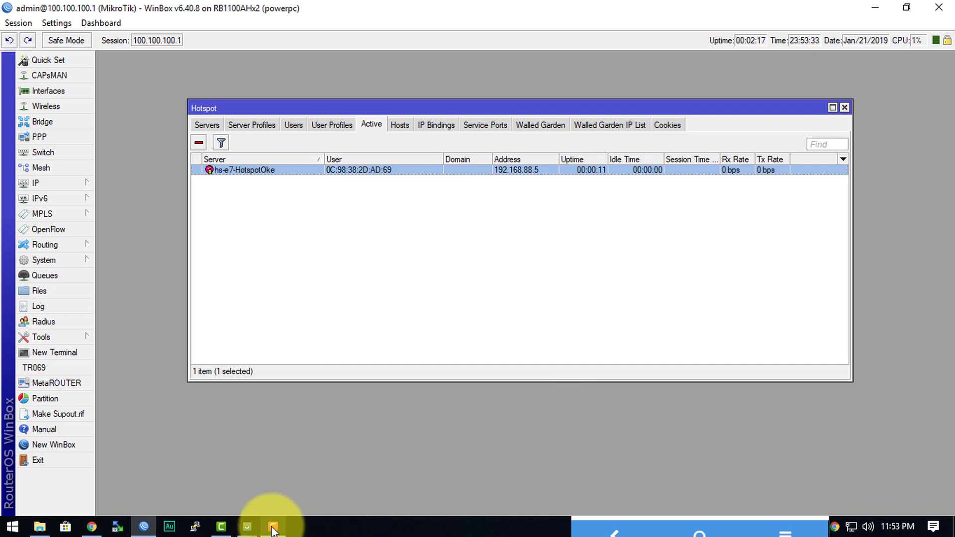
Step: Open the I Speedtest page on the mirrored phone and place the Hotspot window beside it to watch the session's traffic rates
click(247, 526)
click(293, 488)
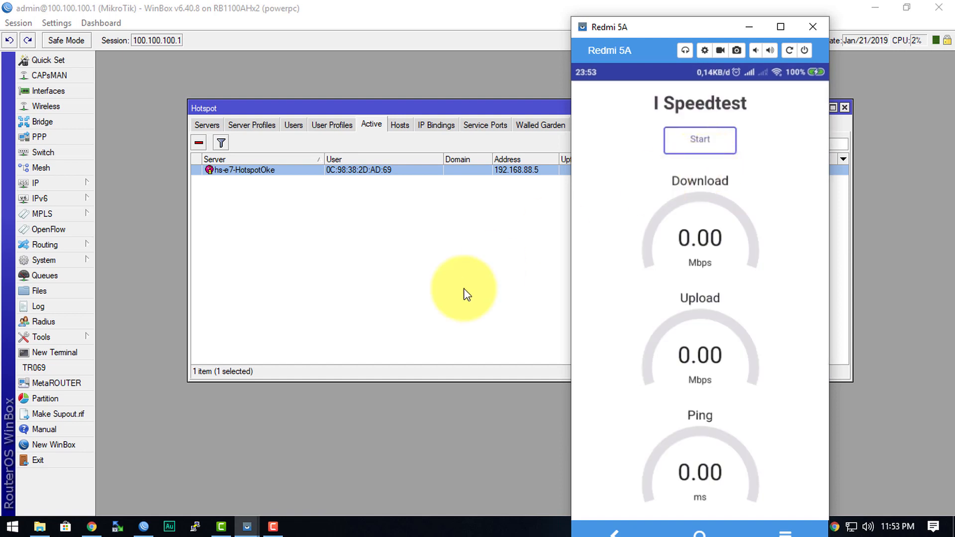
drag(475, 111, 380, 114)
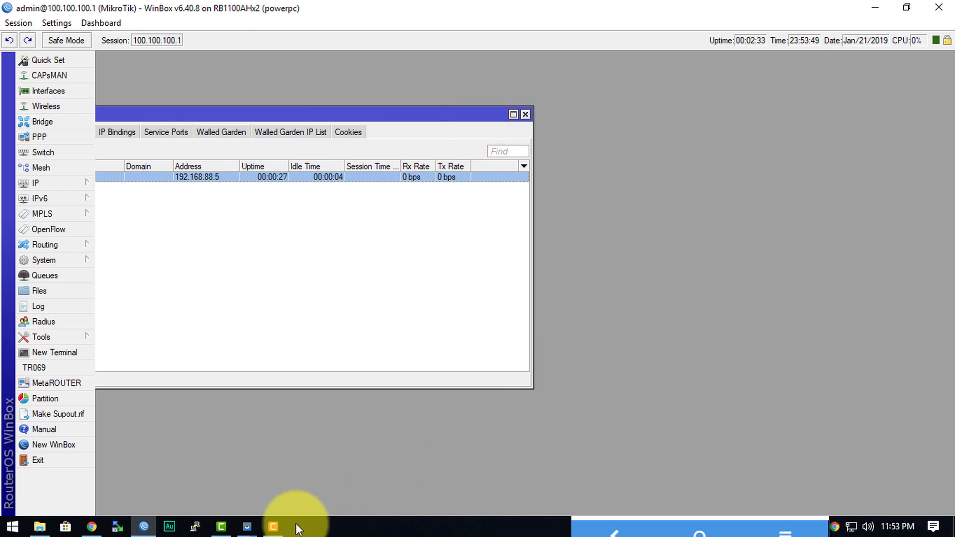
click(247, 526)
click(291, 487)
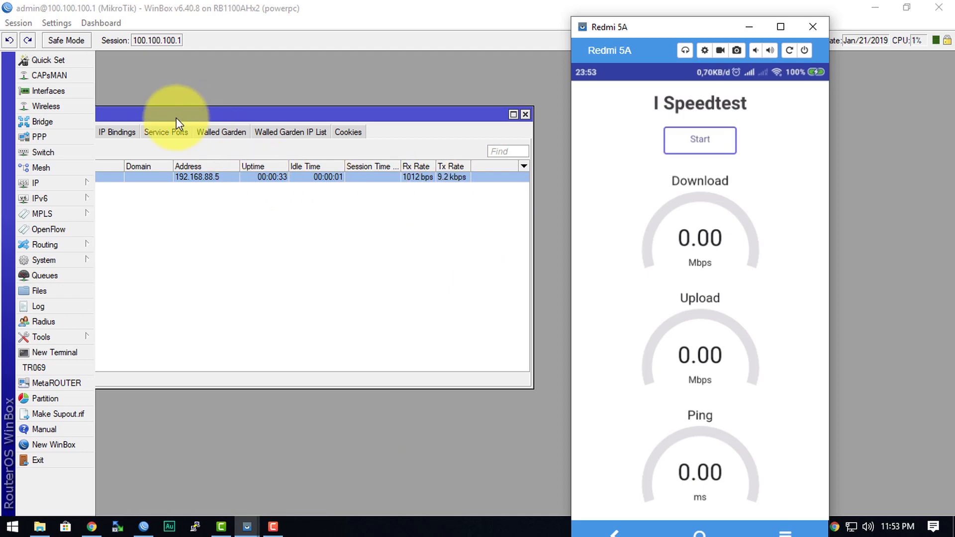
Step: Compare the phone's flags with the other devices in the hotspot hosts list, and return to the active sessions
drag(183, 119, 380, 135)
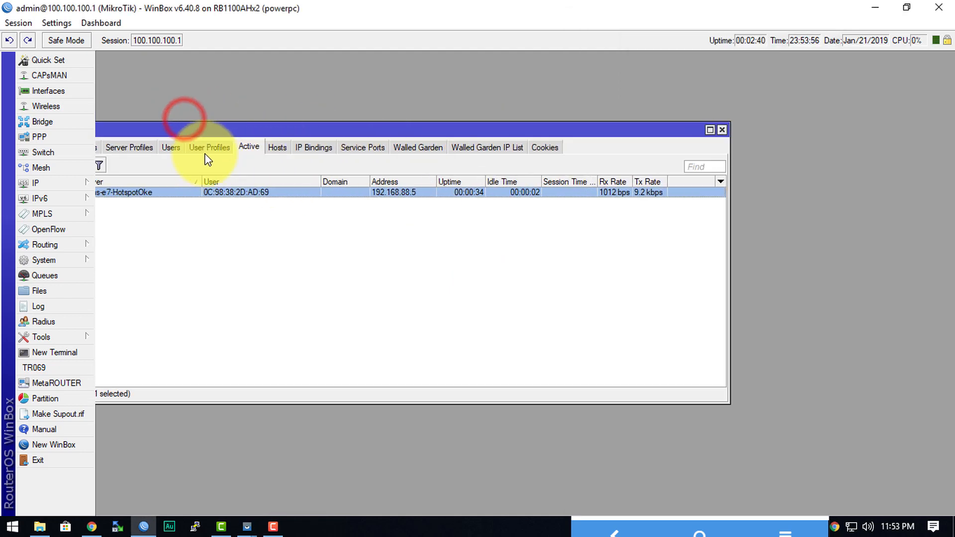
click(276, 147)
drag(262, 132, 361, 113)
click(318, 183)
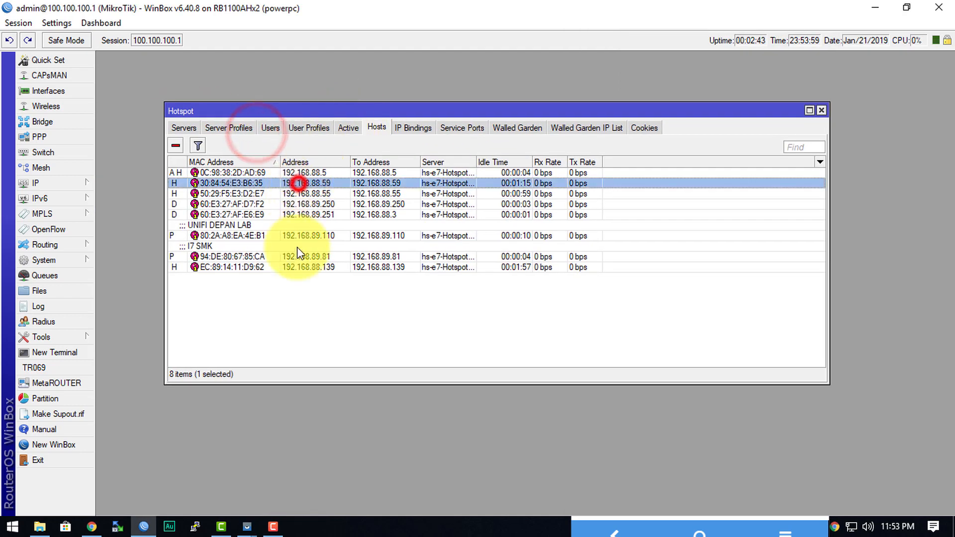
click(323, 174)
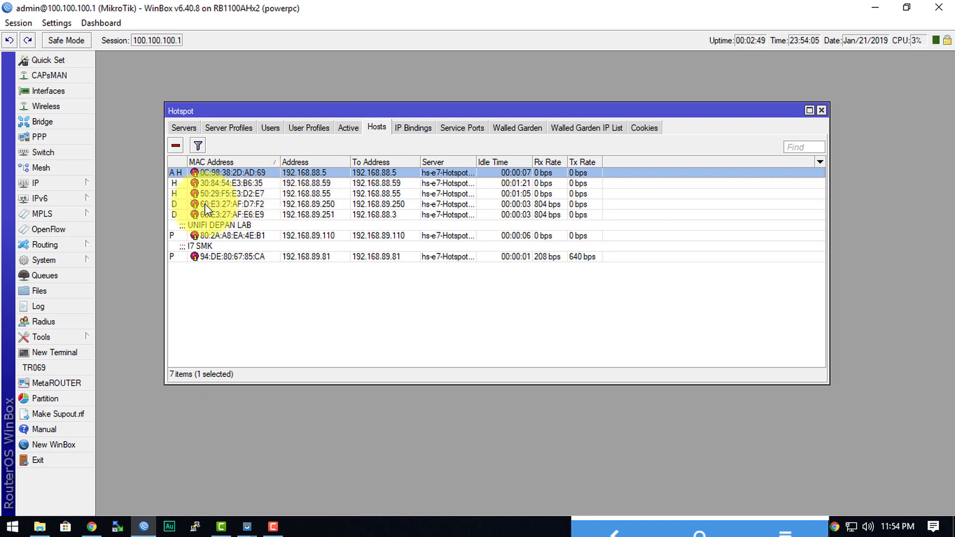
click(223, 214)
click(227, 194)
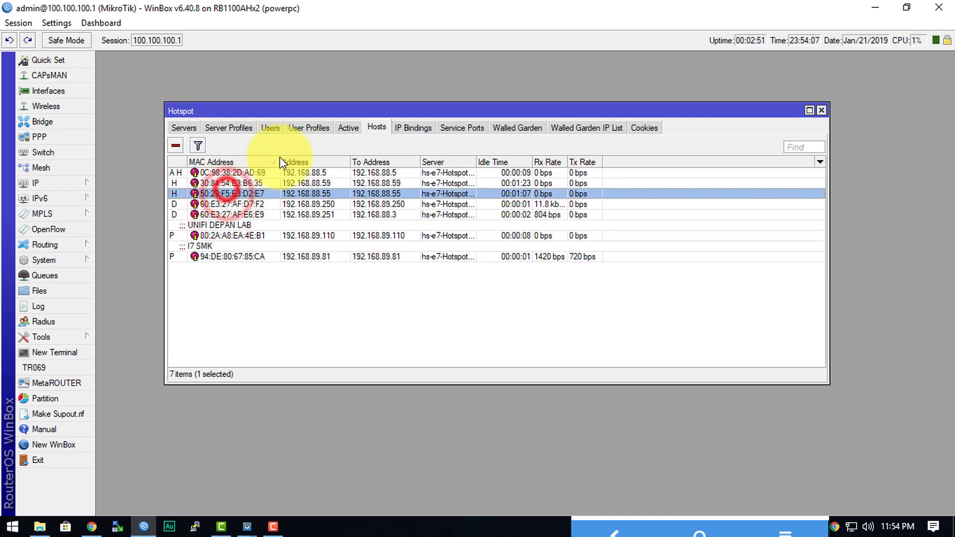
click(349, 127)
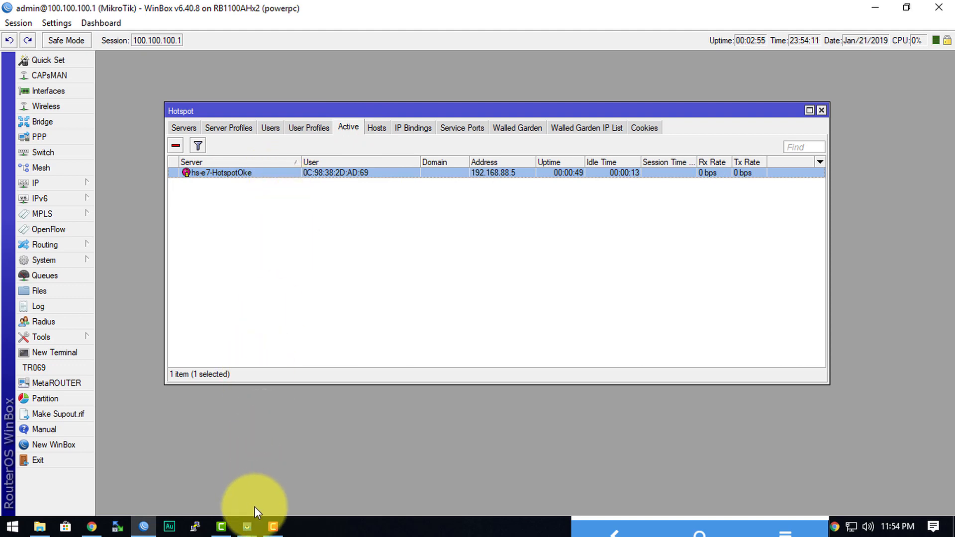
Step: Run the speed test on the mirrored phone while watching its session's Rx and Tx rates in the Hotspot window
click(247, 526)
click(278, 493)
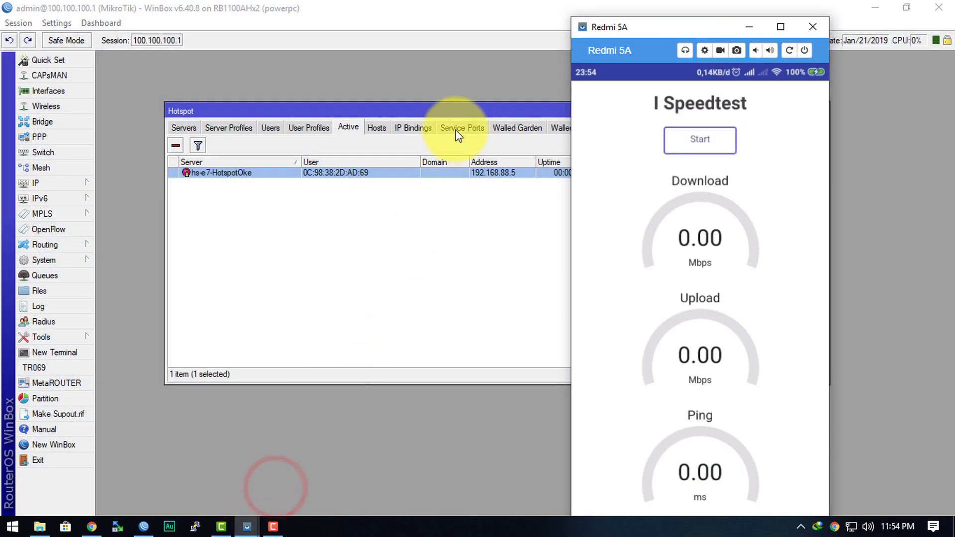
drag(455, 111, 293, 135)
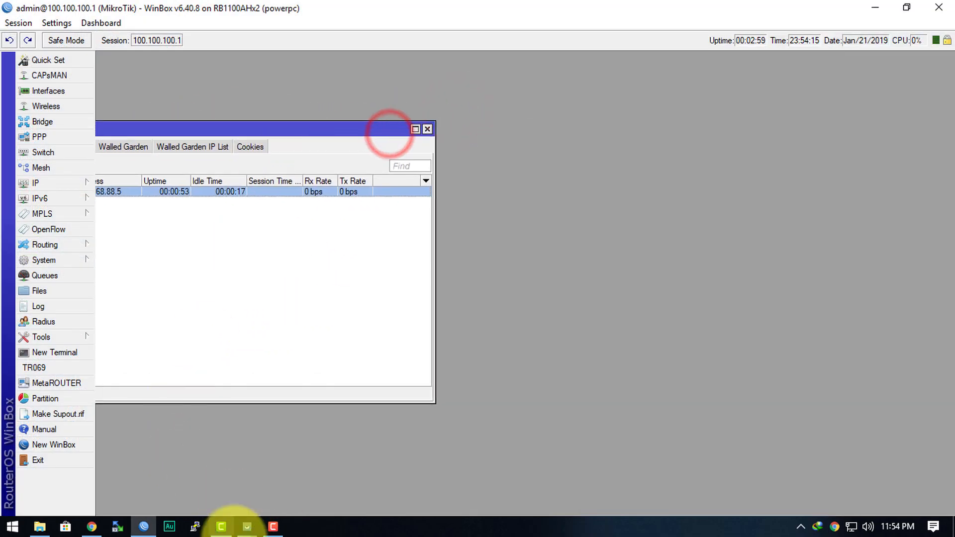
click(247, 527)
click(287, 491)
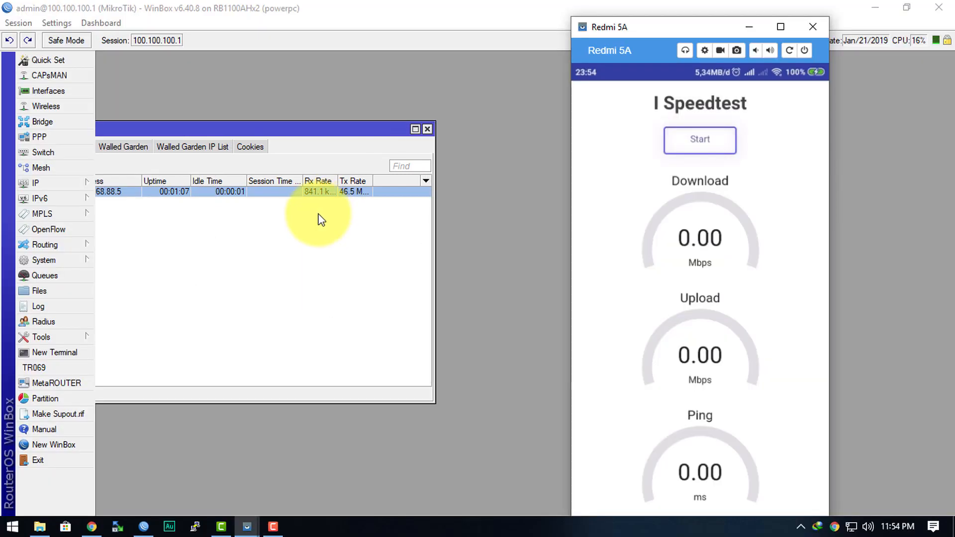
drag(266, 132, 569, 116)
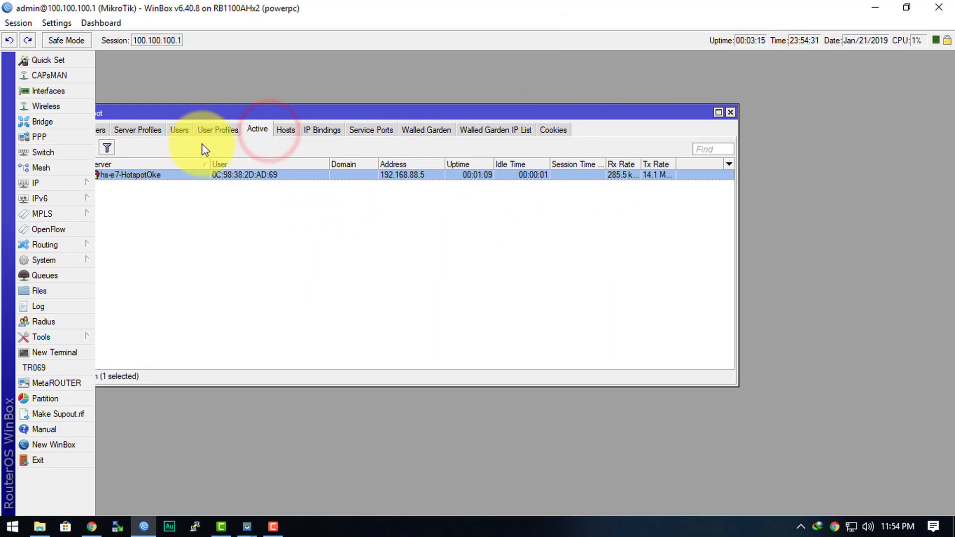
Step: Draft a new hotspot user profile named Limit5mb, open its rate limit for entry, and discard the profile
drag(214, 113, 295, 103)
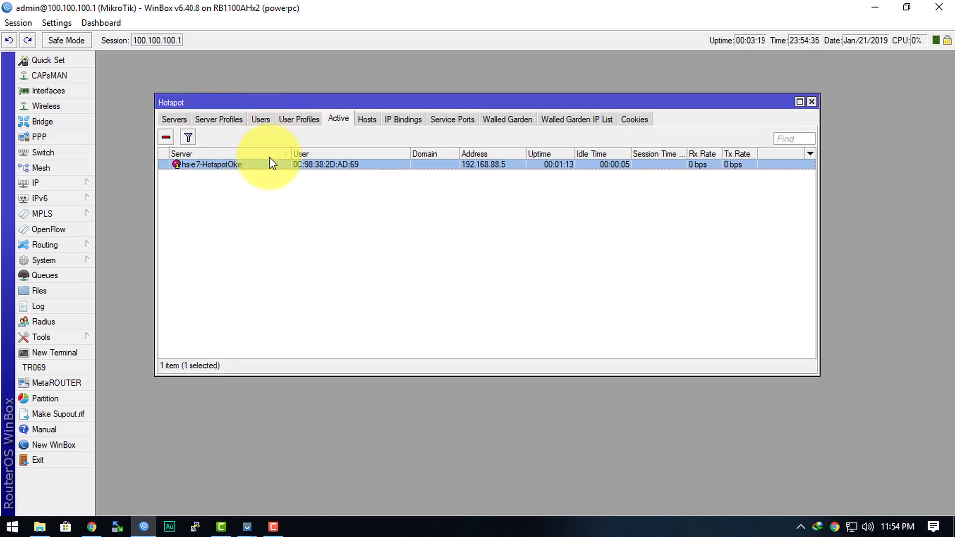
click(296, 121)
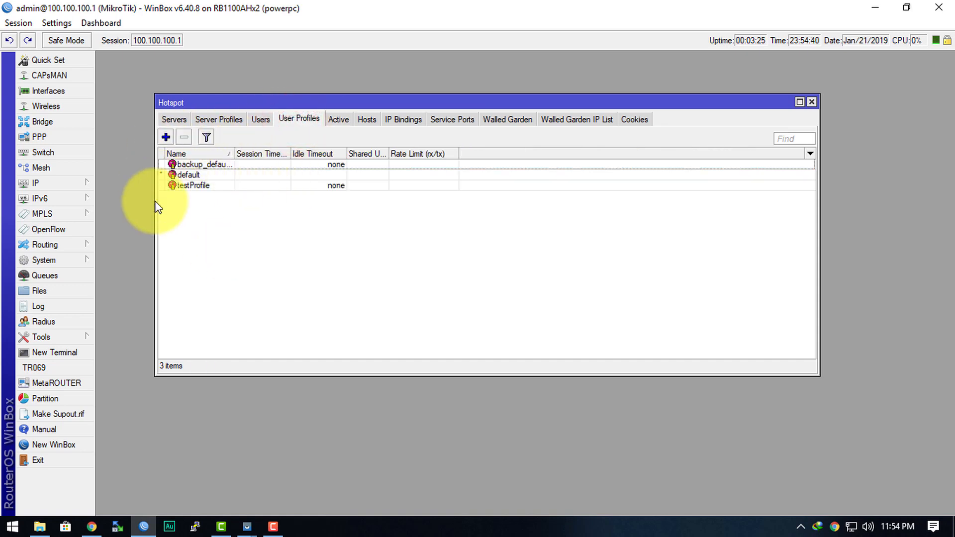
click(166, 138)
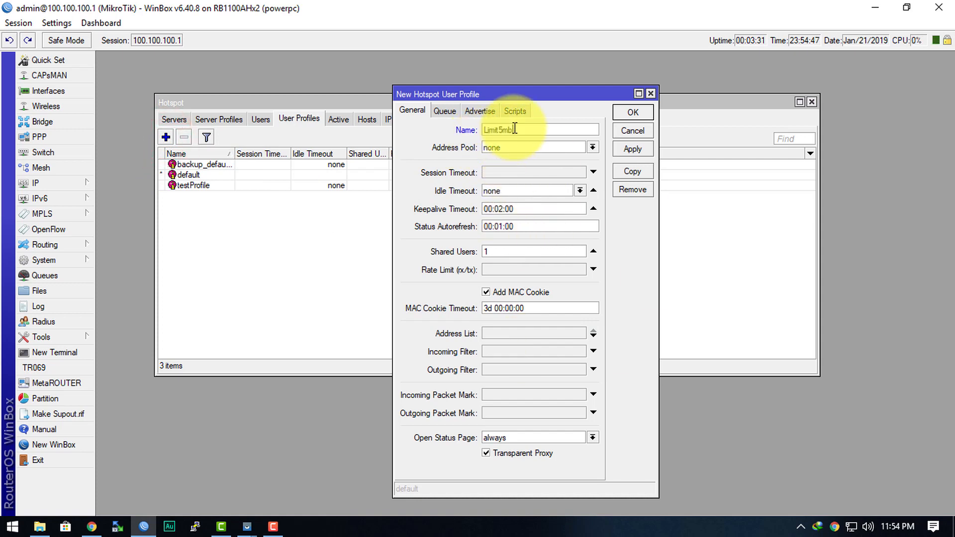
click(562, 269)
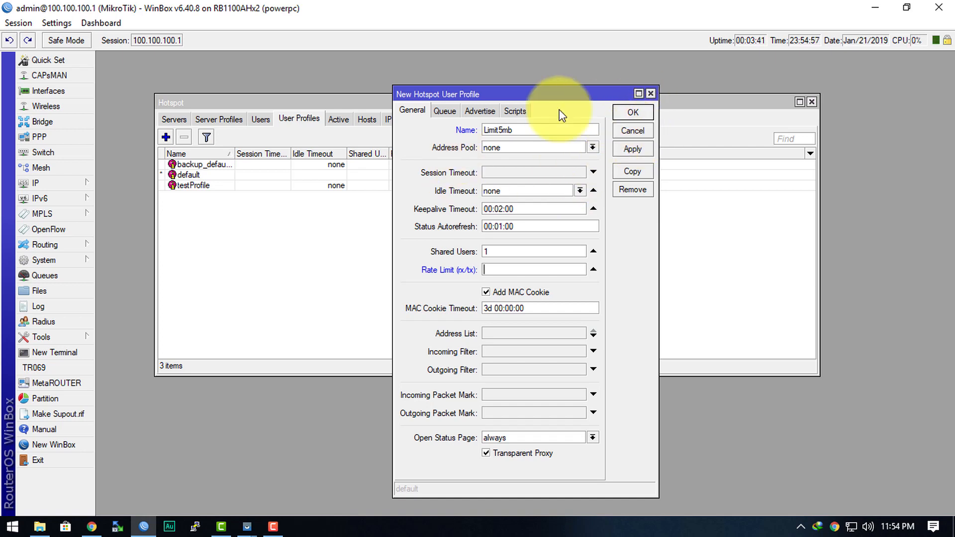
click(620, 132)
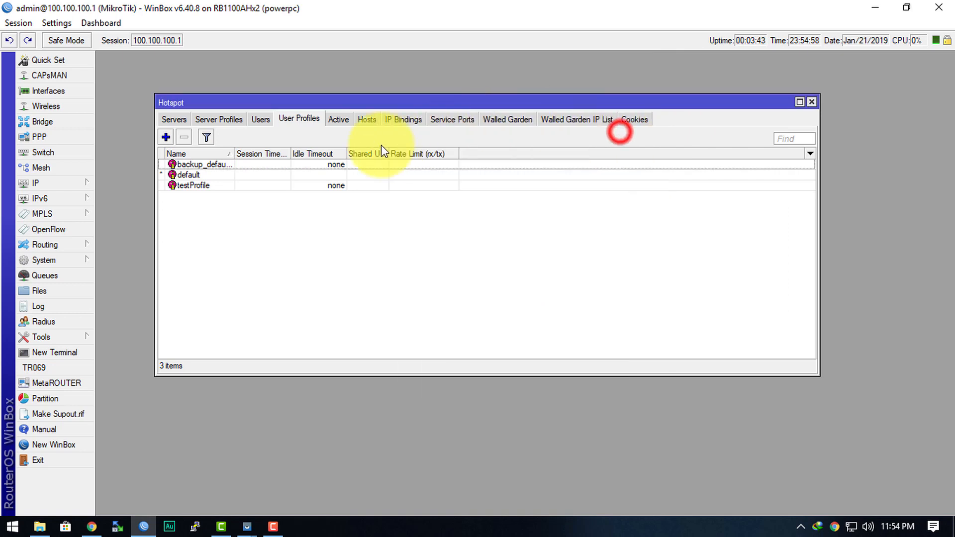
Step: Open the phone's hotspot user to view the profiles that can be assigned to it, and close it without changes
click(260, 119)
click(234, 199)
double_click(234, 199)
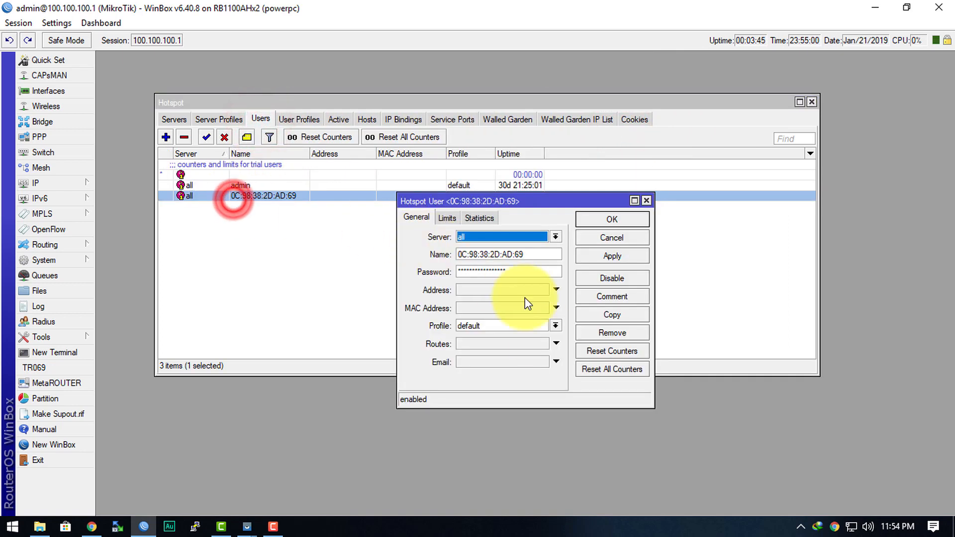
click(533, 326)
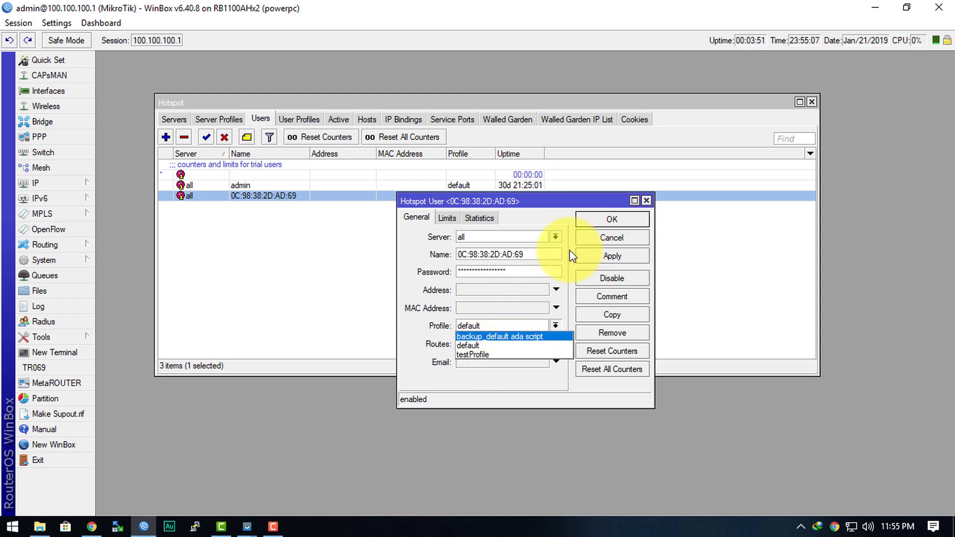
click(592, 237)
click(592, 237)
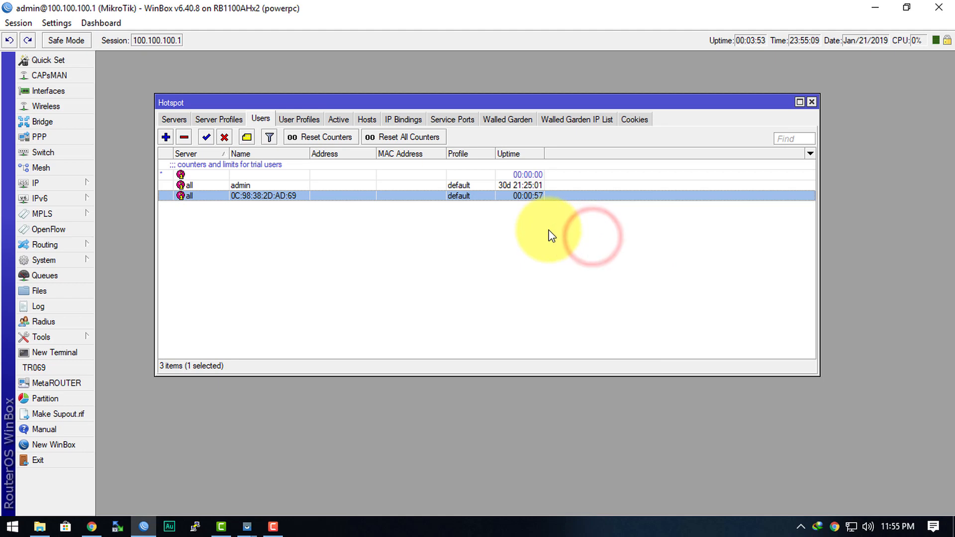
Step: Review the phone's entry in the hotspot IP bindings list, and return to the active sessions
click(407, 120)
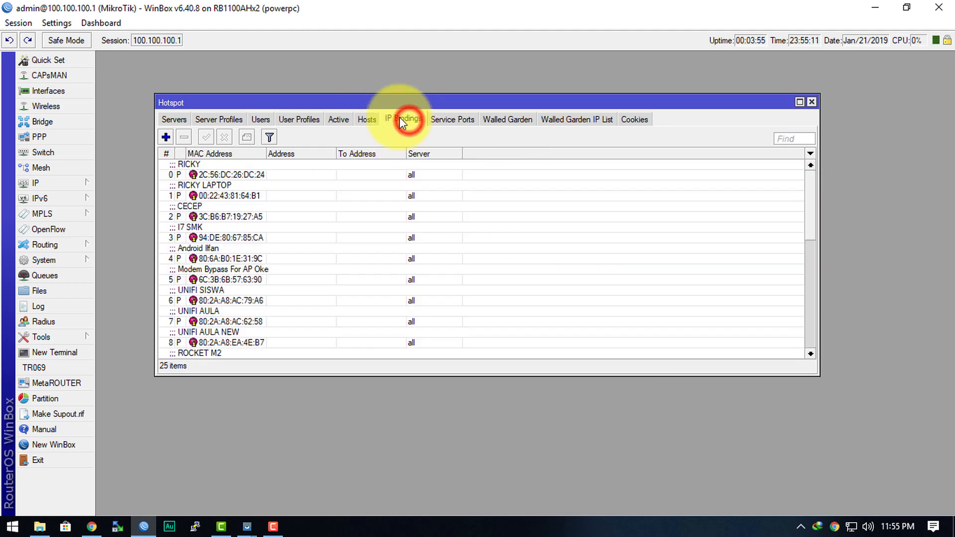
scroll(332, 264, down, 5)
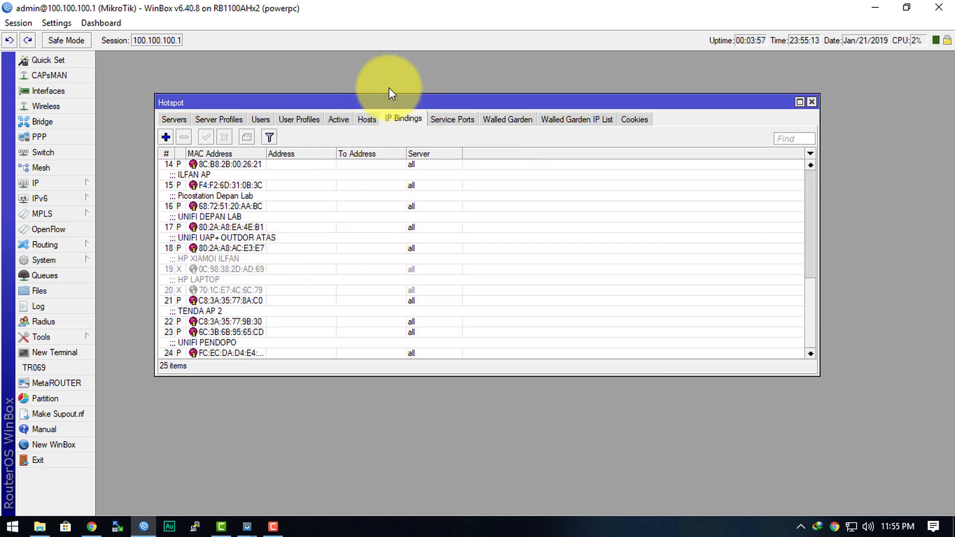
click(343, 119)
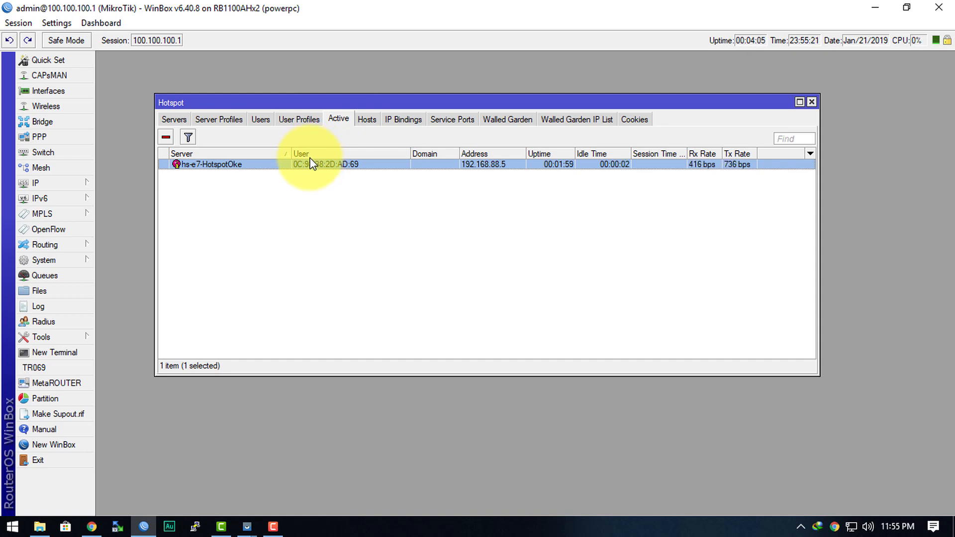
Step: Add the comment HP SAYA to the phone's MAC address user in the hotspot users list
click(265, 123)
right_click(247, 197)
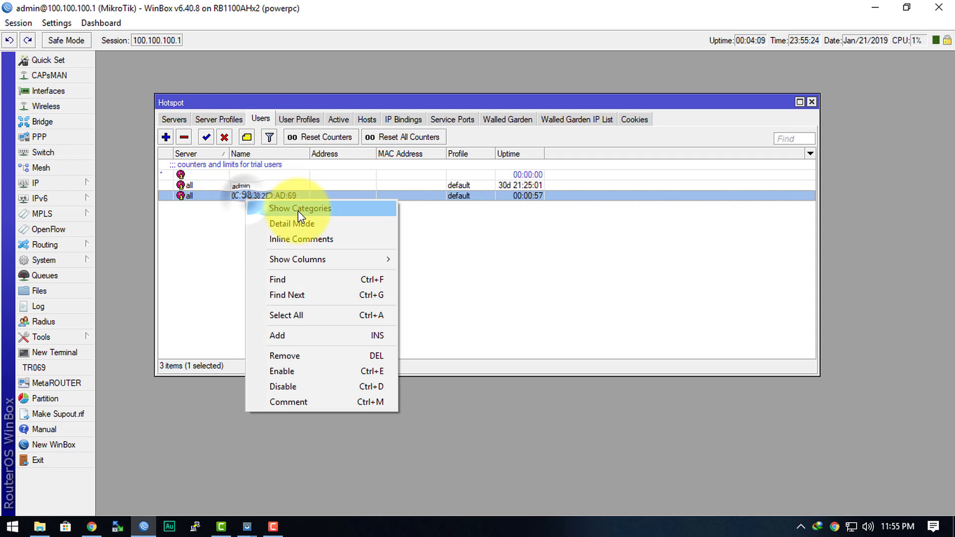
click(315, 403)
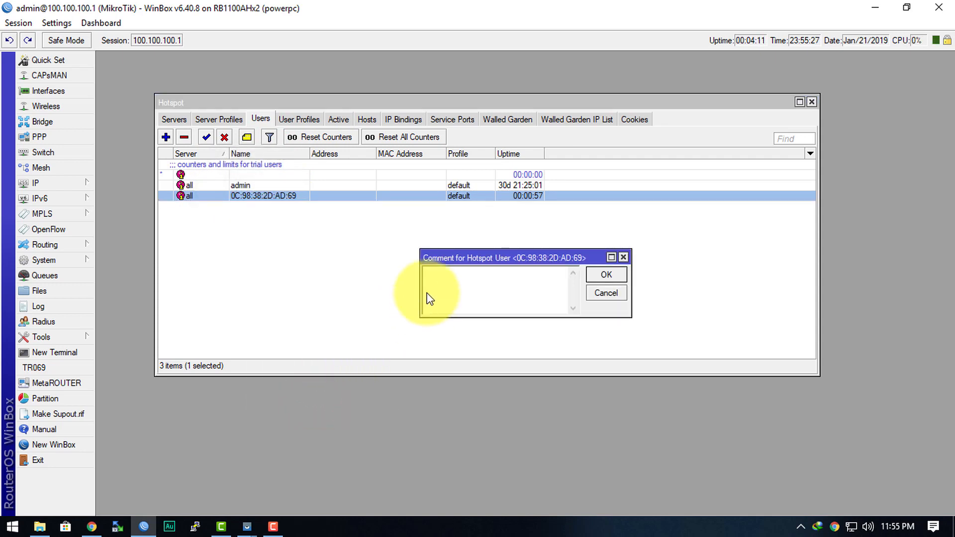
text(HP SAYA)
key(Return)
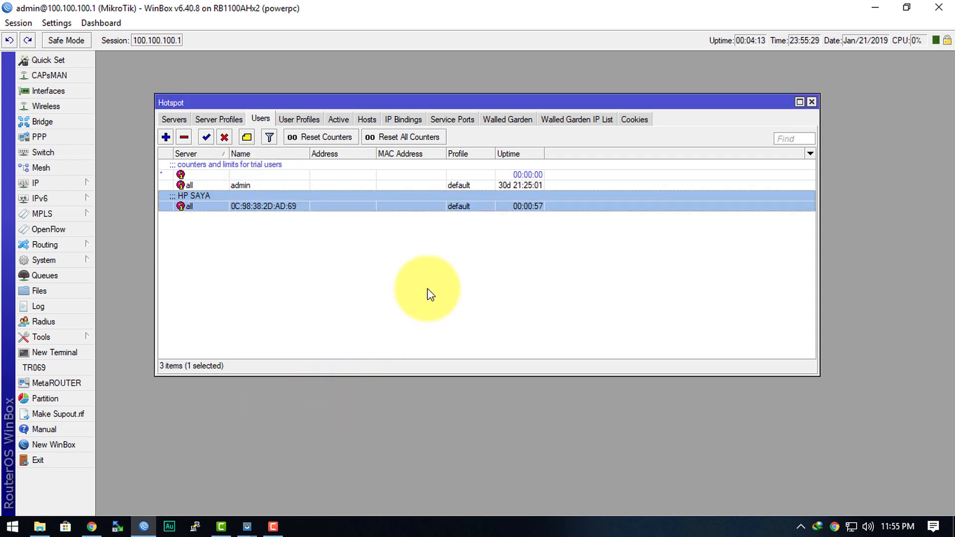
Step: Remove the phone's active hotspot session, check the mirrored phone's connection, and select its new session in the active list
click(337, 119)
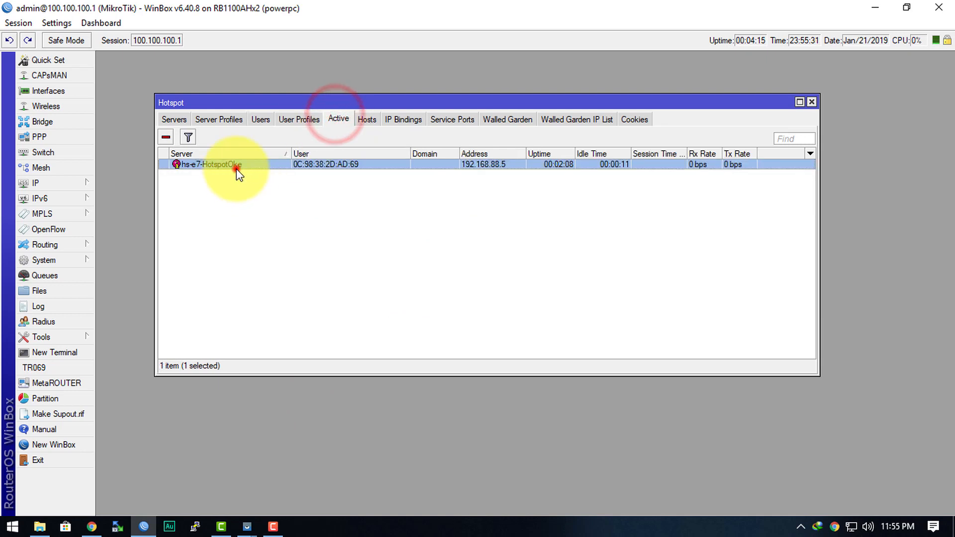
click(166, 137)
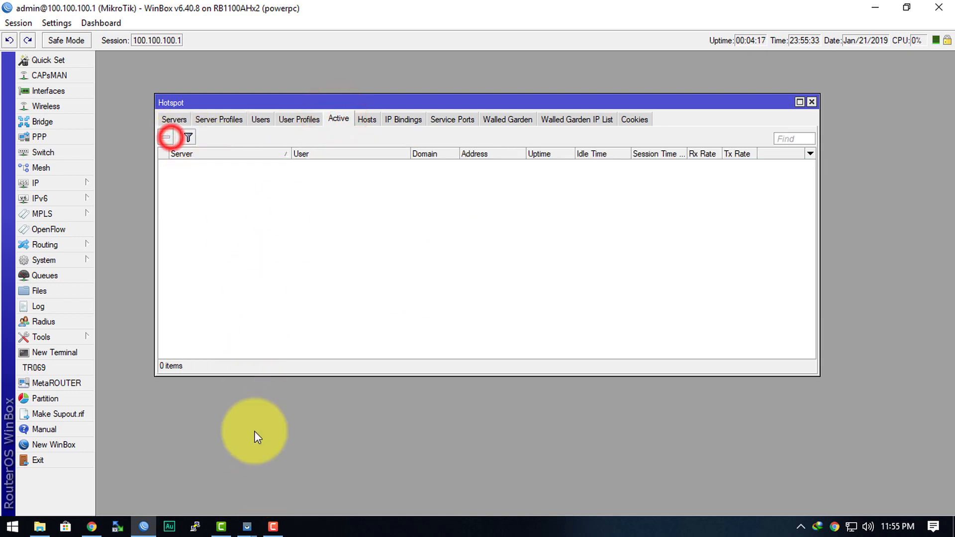
mouse_move(248, 527)
click(275, 485)
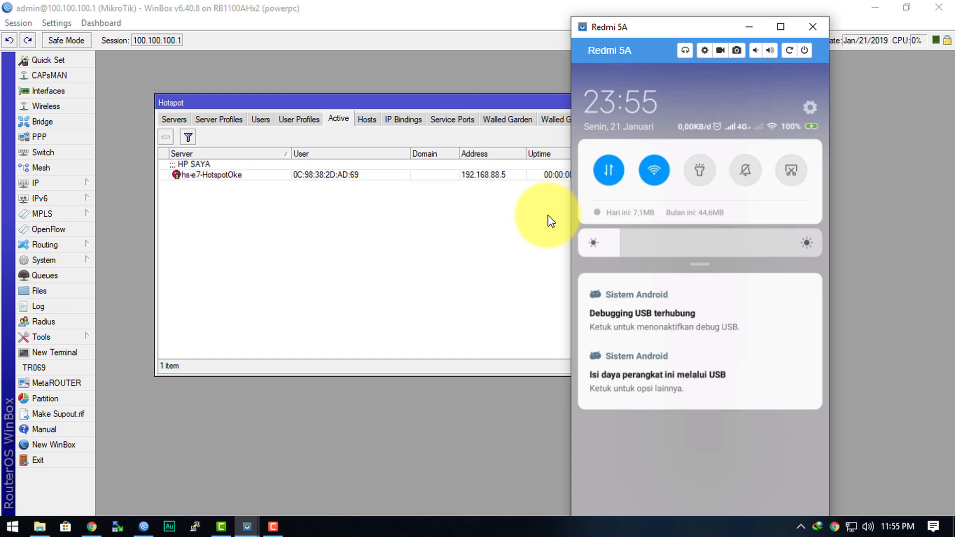
click(281, 213)
click(198, 177)
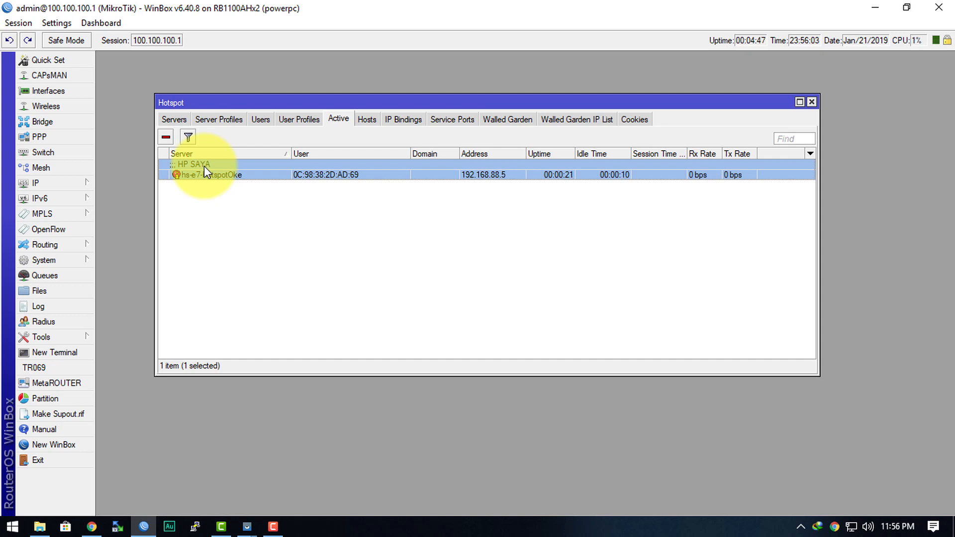
Step: Review the commented phone user and the hotspot user profiles, and return to the active sessions
click(260, 119)
right_click(276, 207)
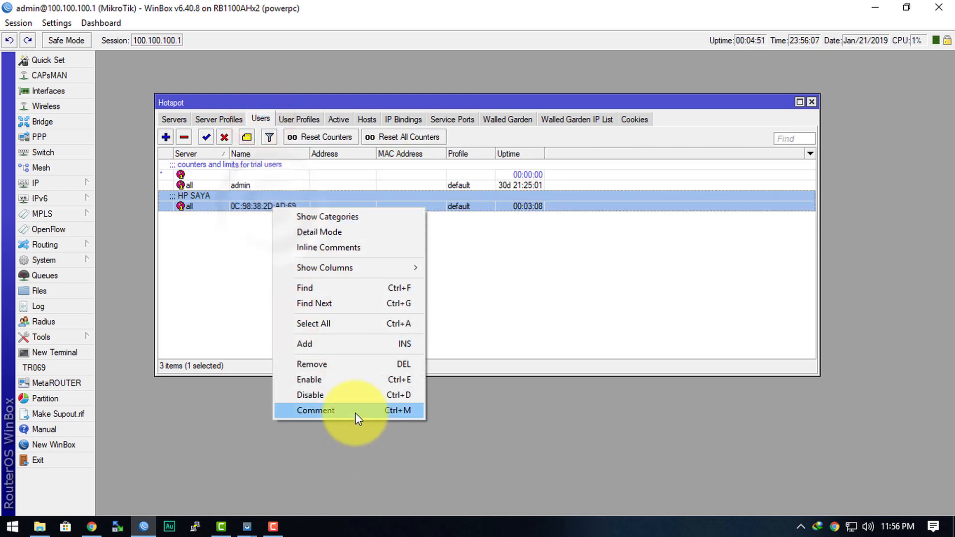
click(555, 285)
click(299, 120)
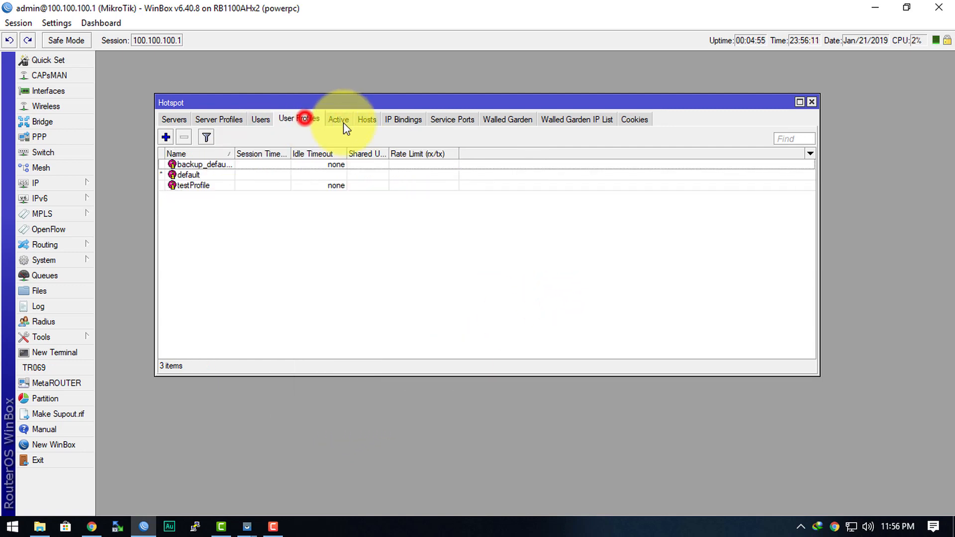
click(341, 119)
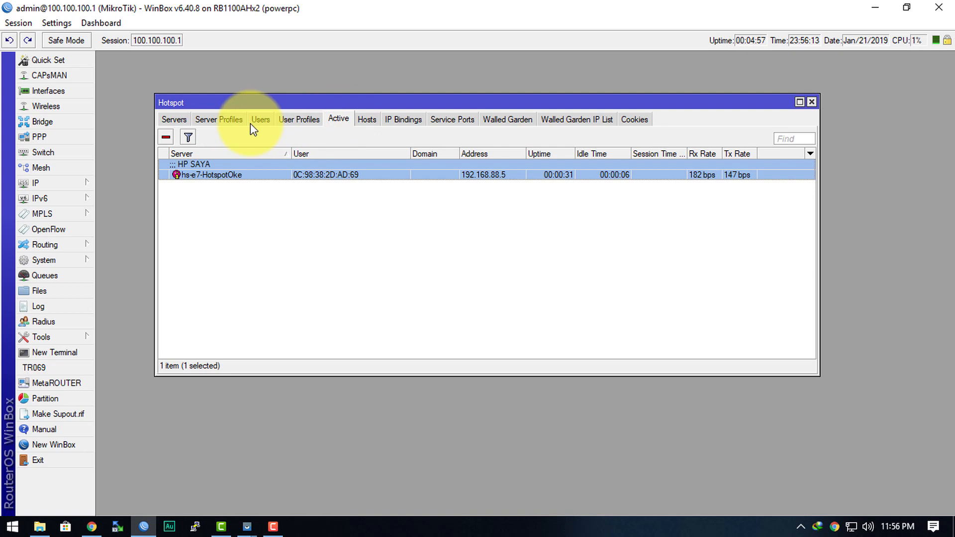
Step: Compare the hotspot's IP bindings list with its active sessions list for the phone labelled HP SAYA
click(403, 121)
click(339, 119)
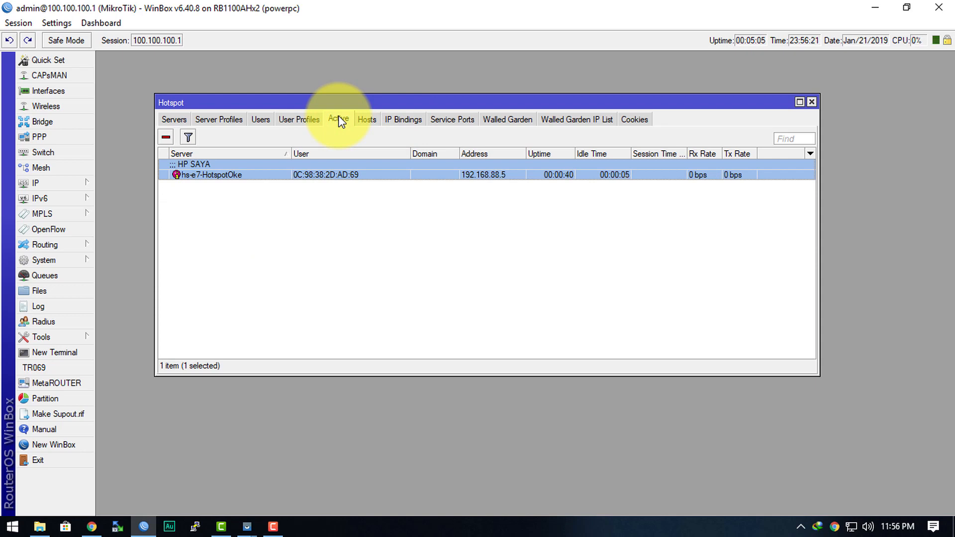
click(360, 228)
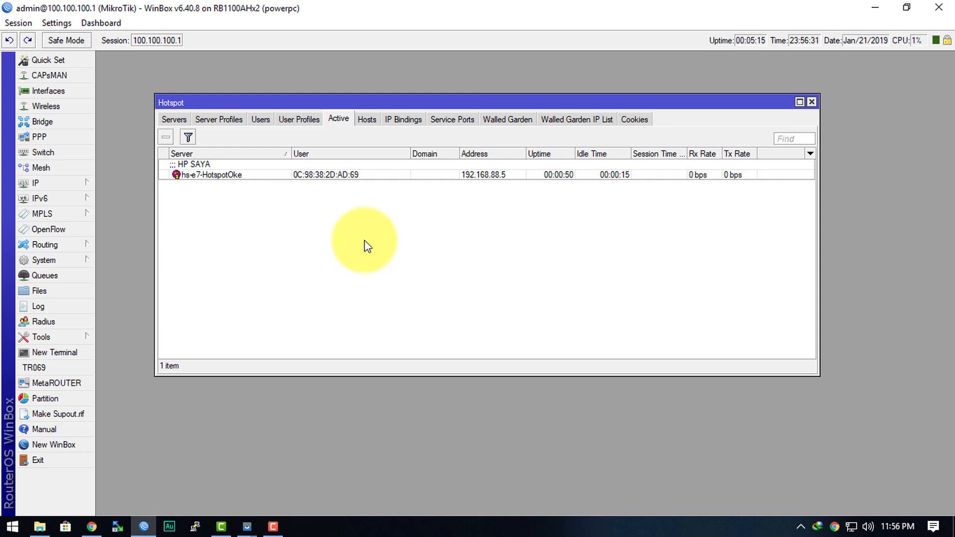
click(394, 119)
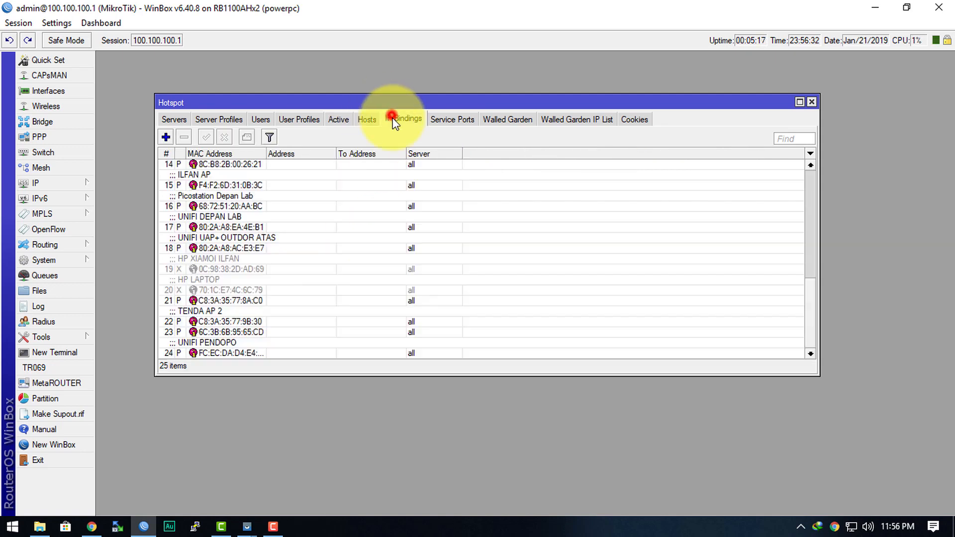
click(337, 122)
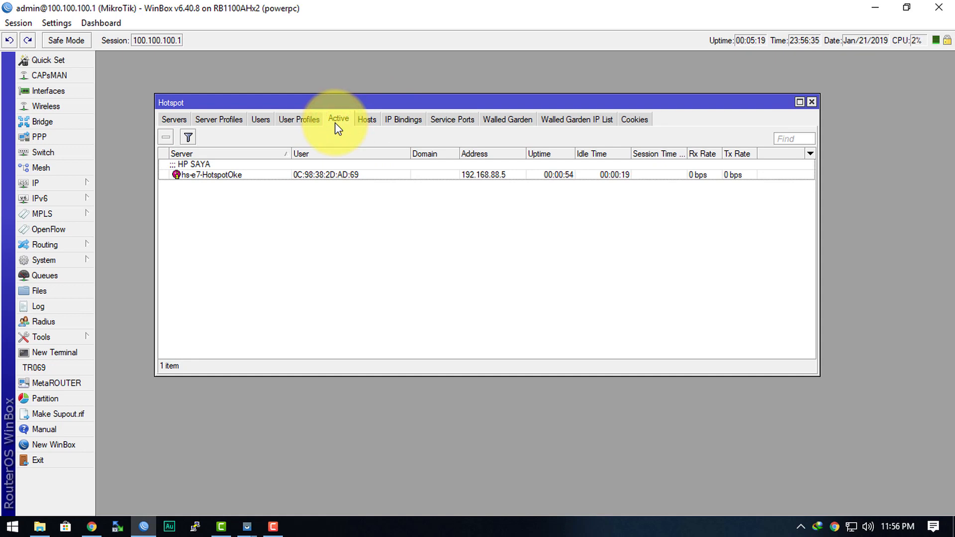
click(394, 124)
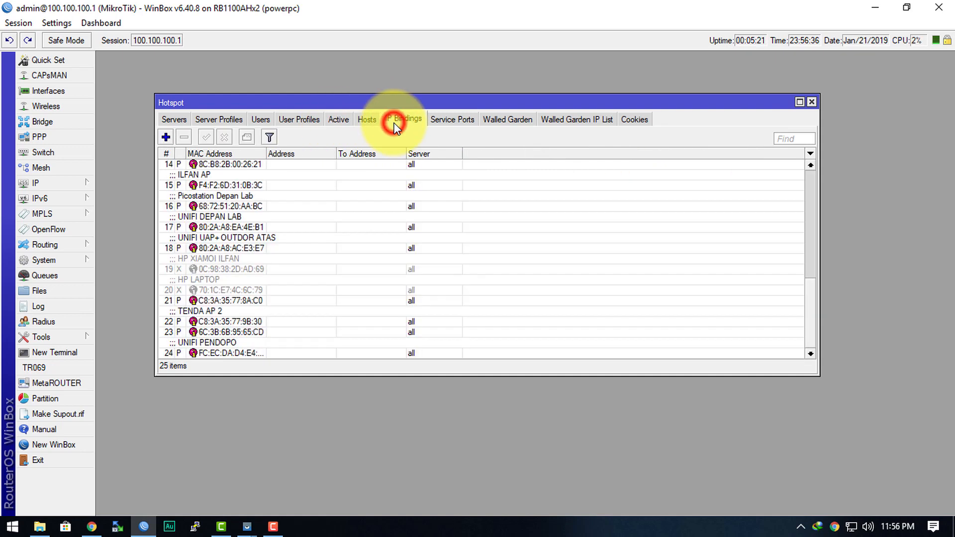
click(344, 124)
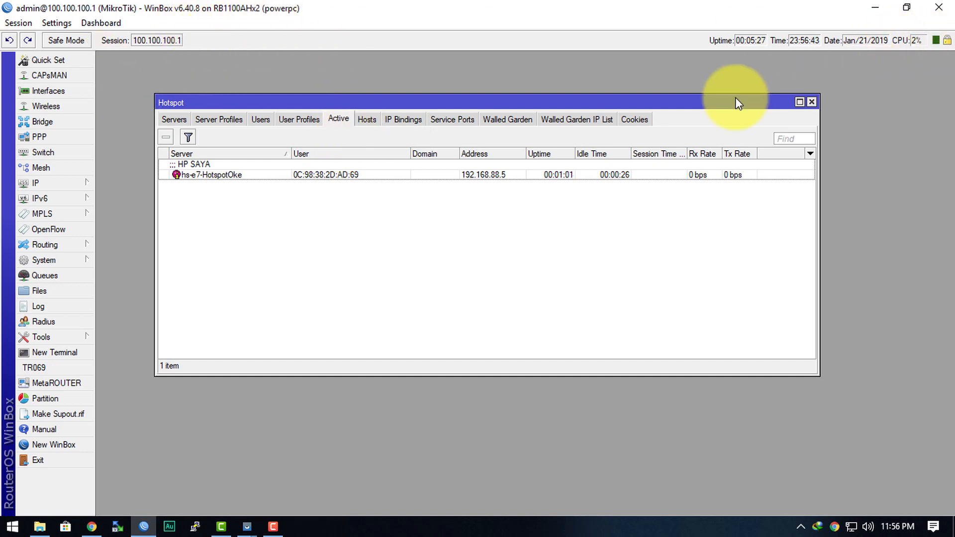
click(431, 175)
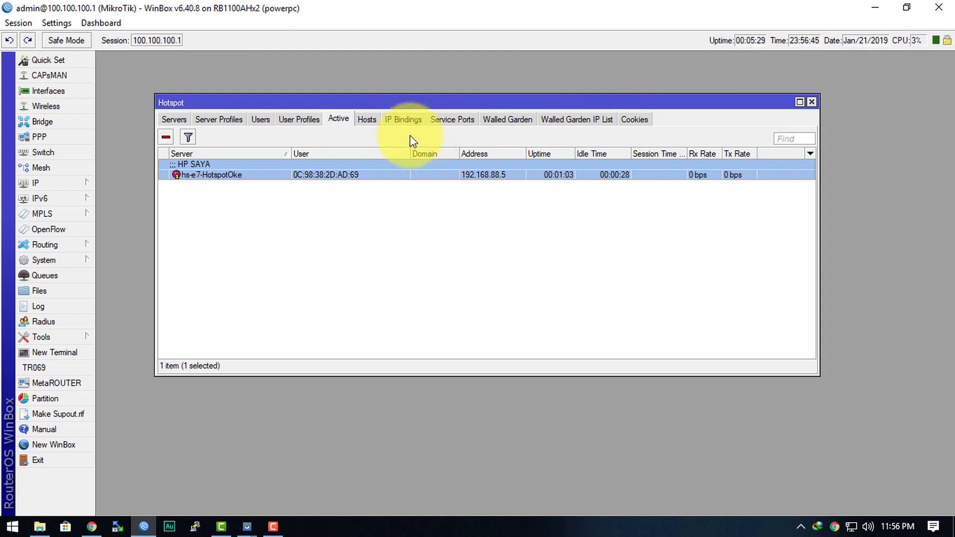
click(407, 120)
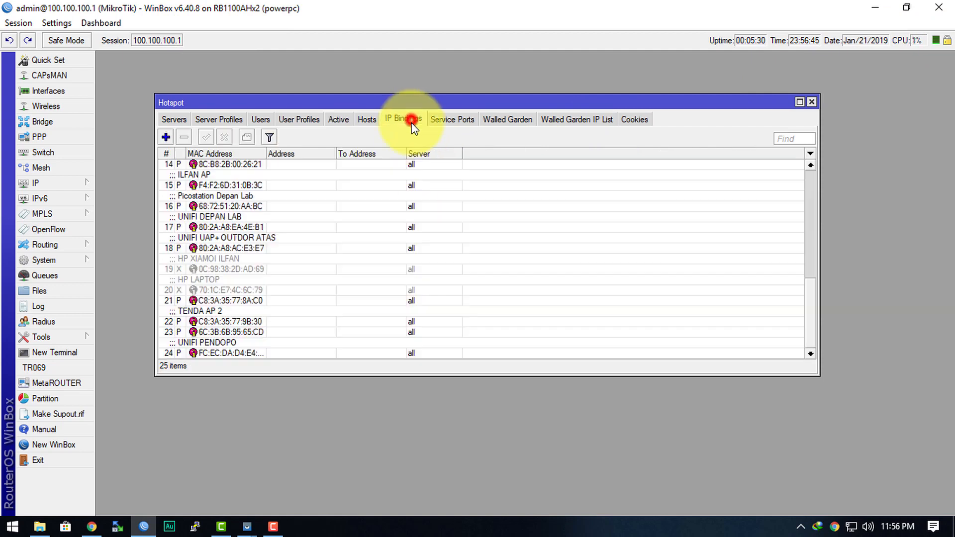
click(341, 119)
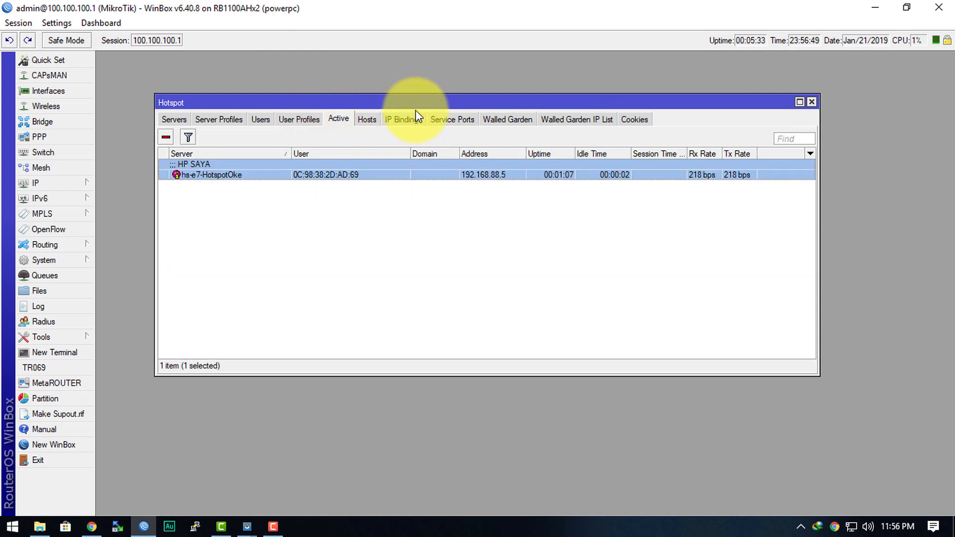
click(408, 120)
click(341, 118)
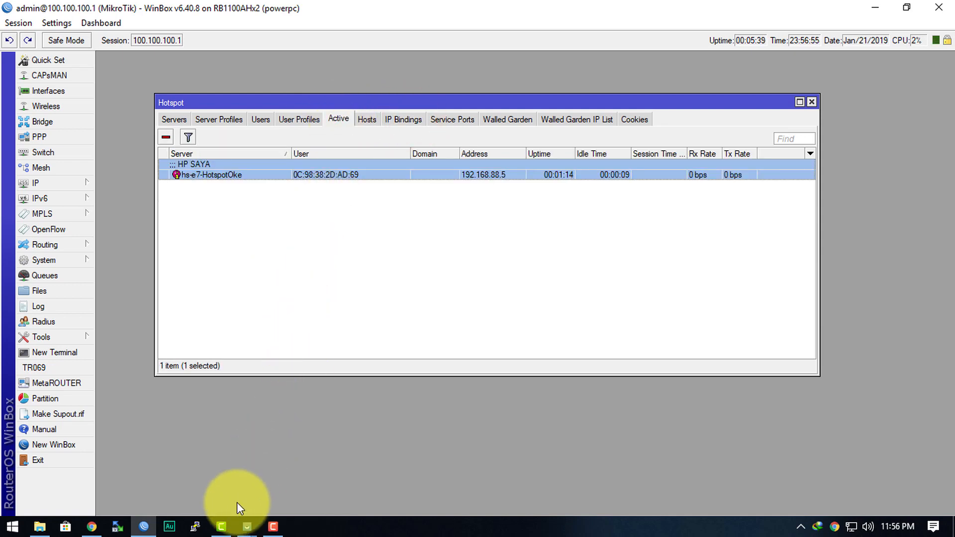
click(333, 287)
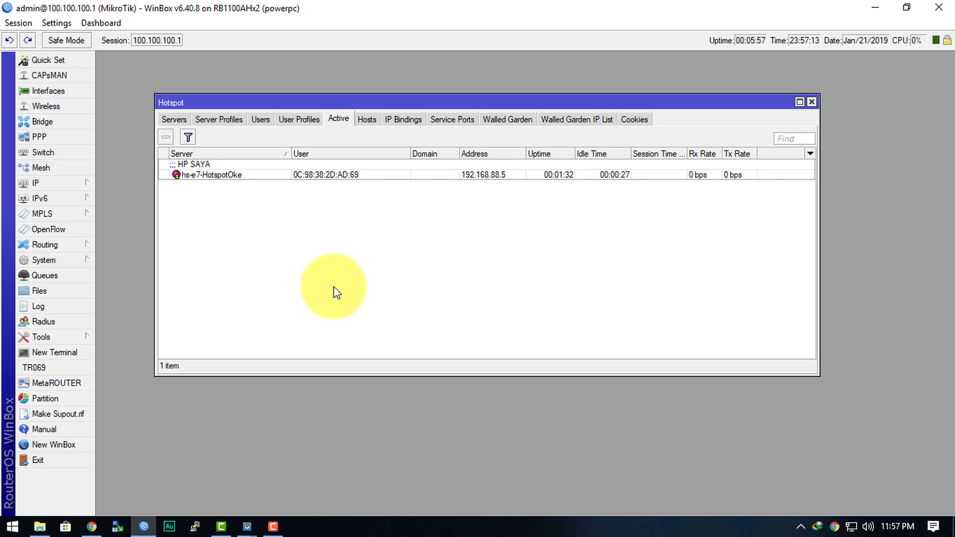
Step: Inspect the UNIFI DEPAN LAB device in the hotspot hosts list, and open the IP bindings list for comparison
click(365, 120)
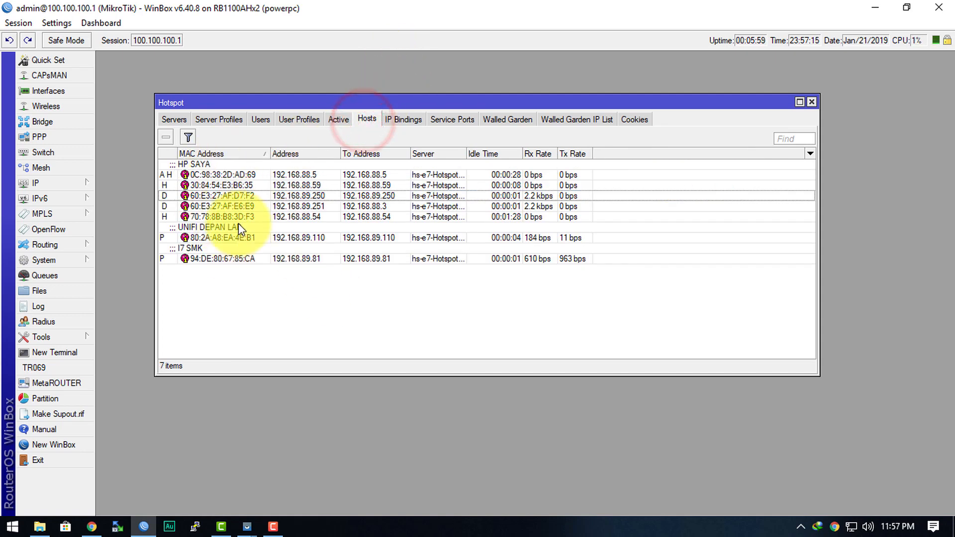
click(243, 217)
click(239, 234)
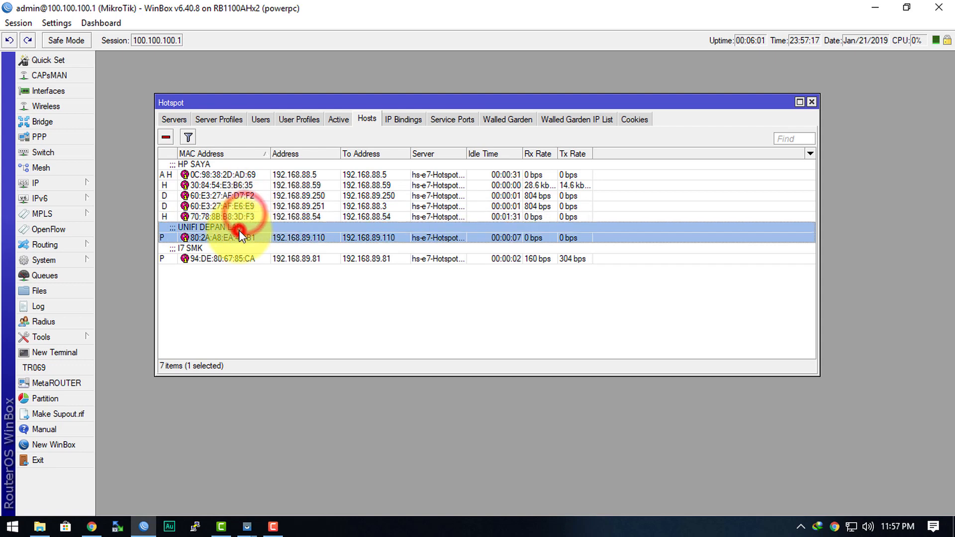
click(401, 120)
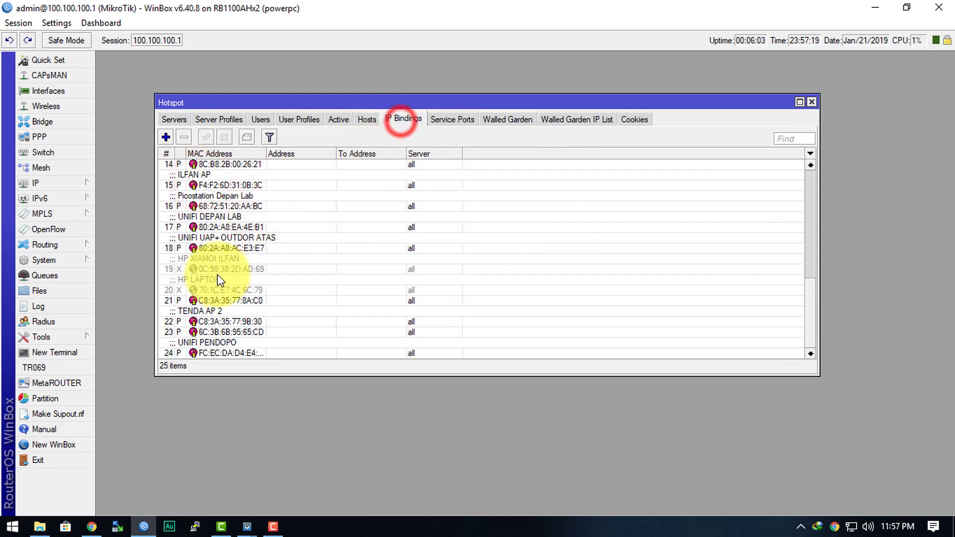
Step: Enable the Xiaomi phone's IP binding (entry 19) and select the phone's entry in the hotspot hosts list
click(224, 269)
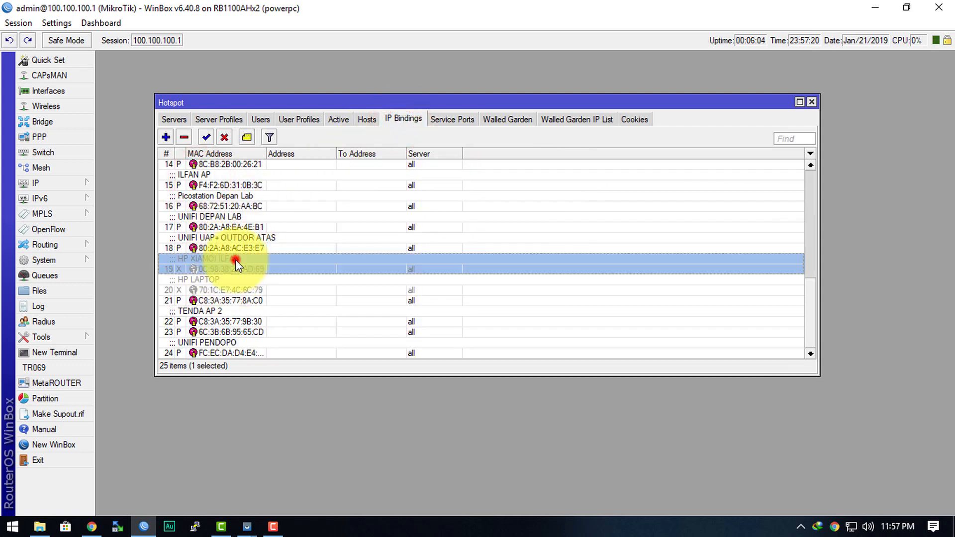
click(205, 139)
click(366, 120)
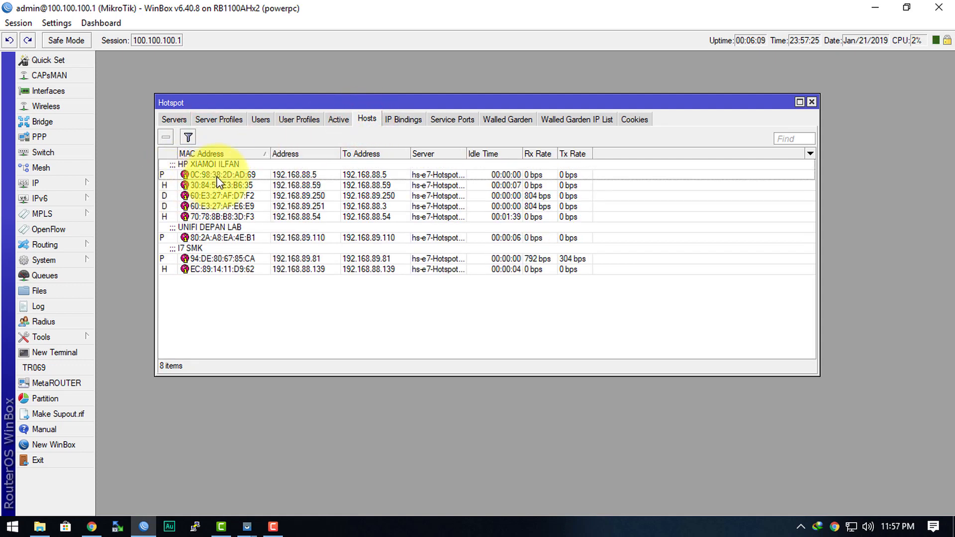
click(217, 176)
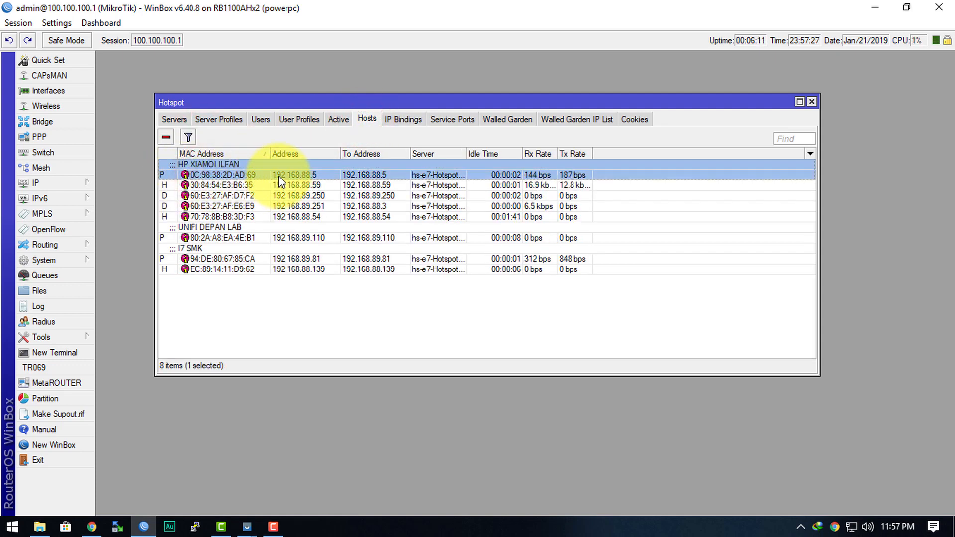
Step: Inspect the H- and D-flagged devices in the hotspot hosts list, and check the active sessions list
click(185, 187)
click(175, 215)
click(178, 205)
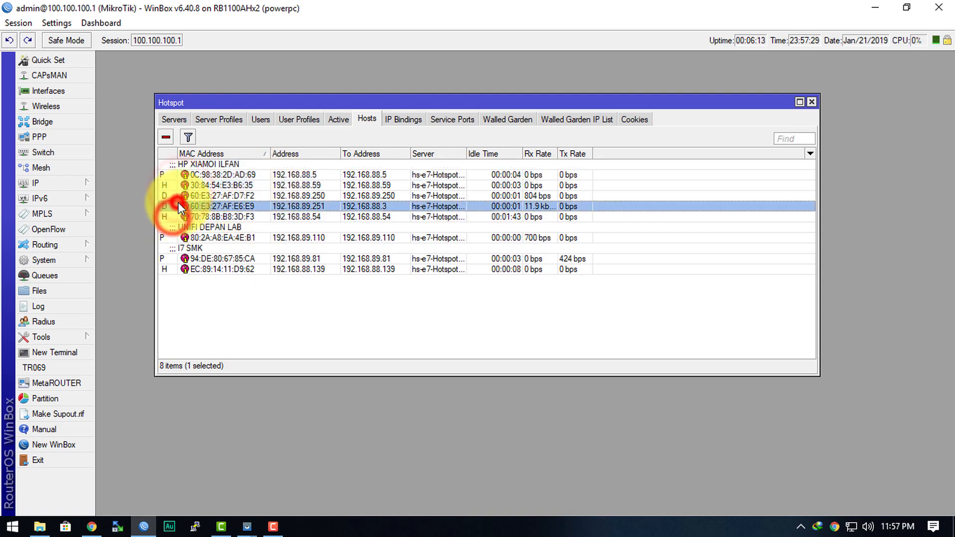
click(202, 197)
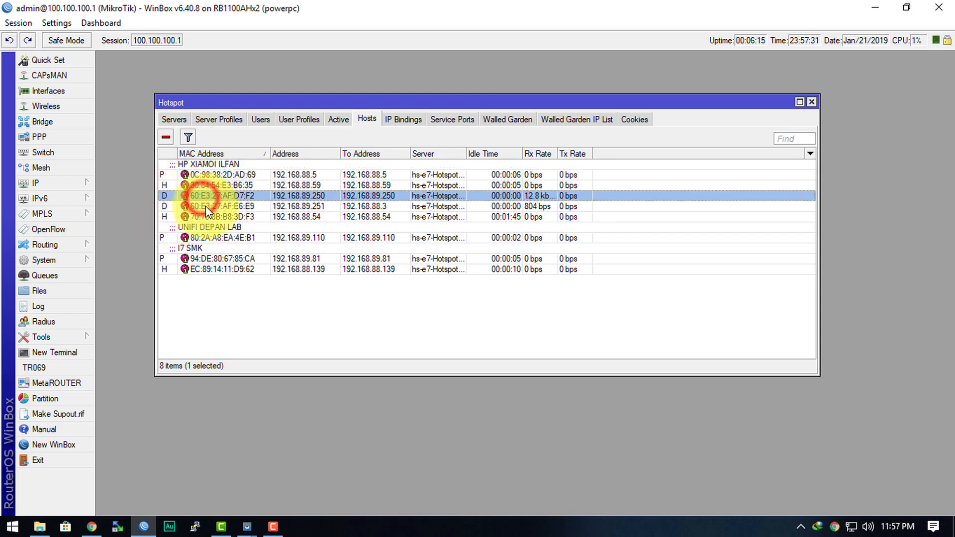
click(206, 218)
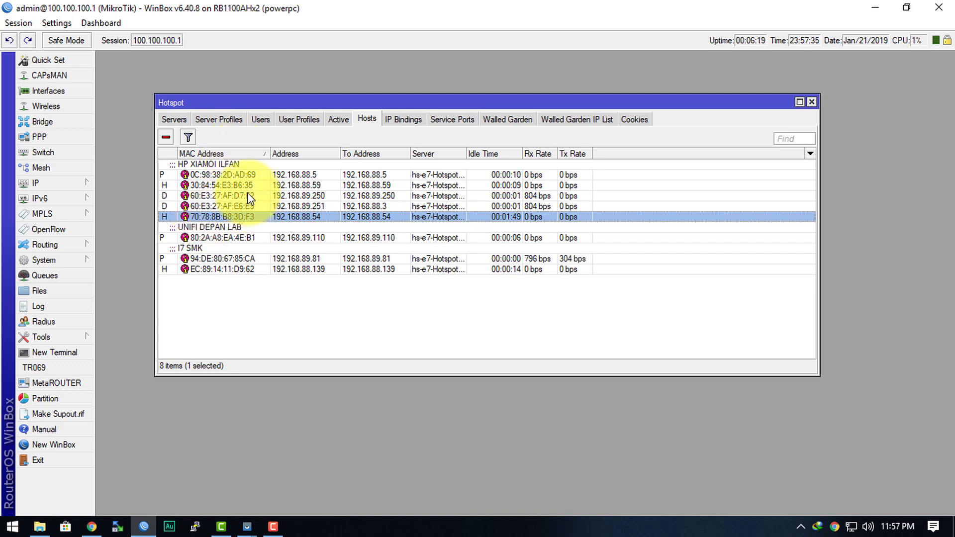
click(332, 124)
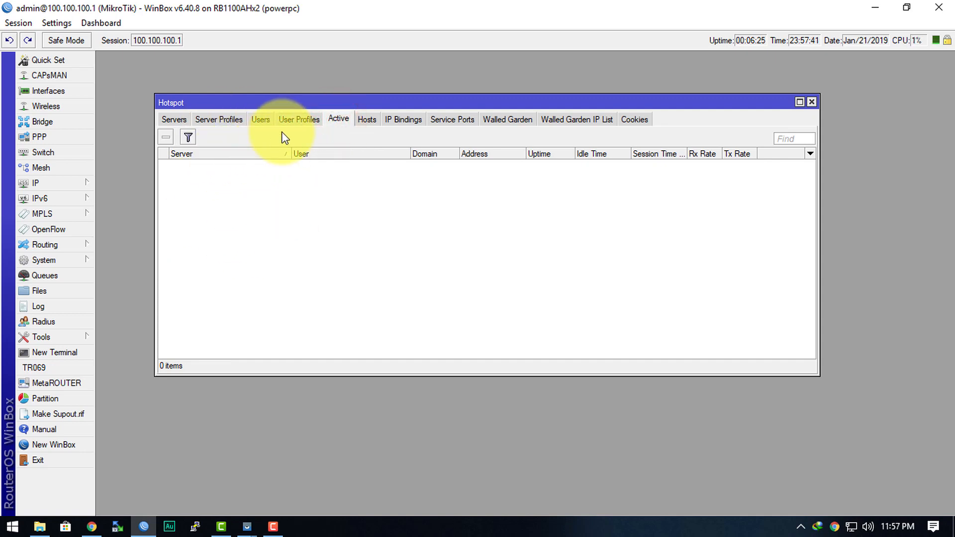
Step: Compare the Xiaomi phone's IP binding and its settings with the default hotspot user profile
click(419, 119)
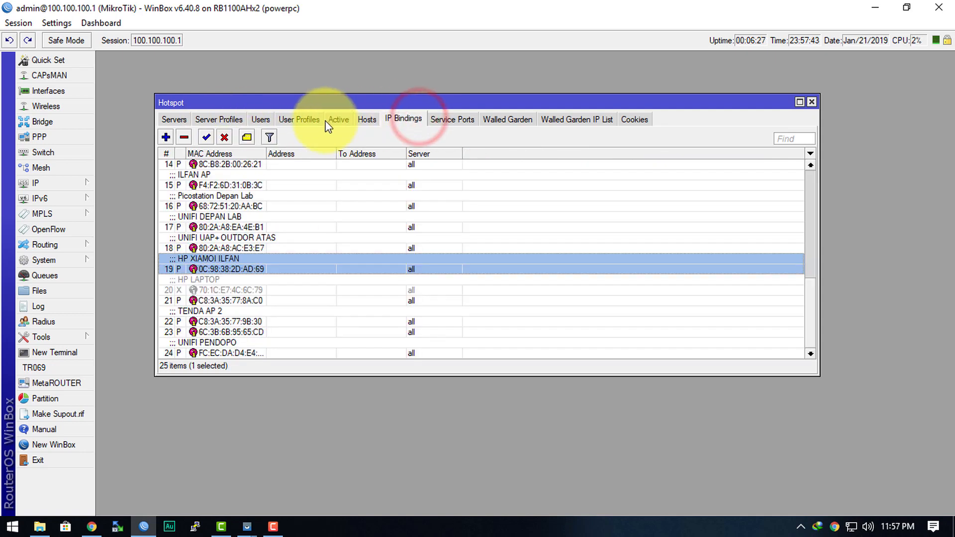
click(300, 120)
click(195, 175)
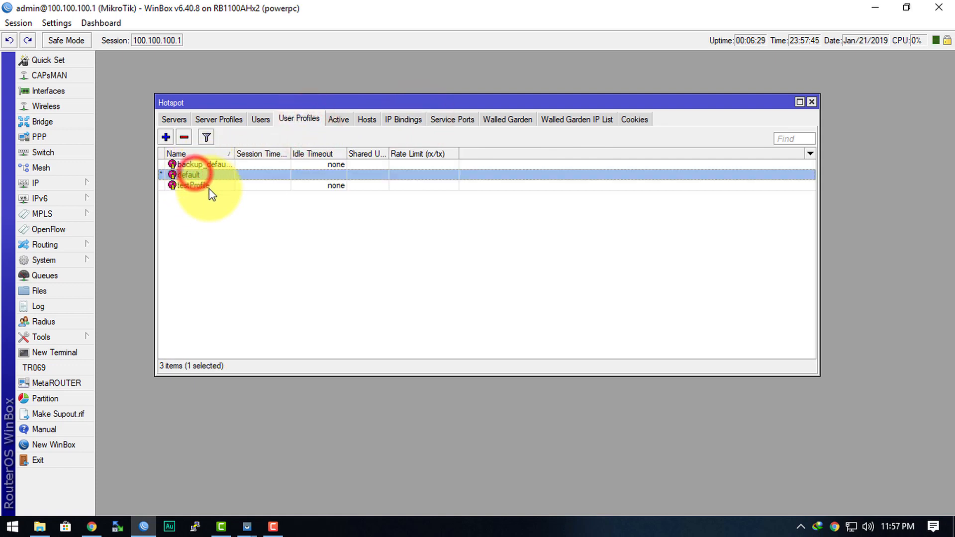
click(402, 119)
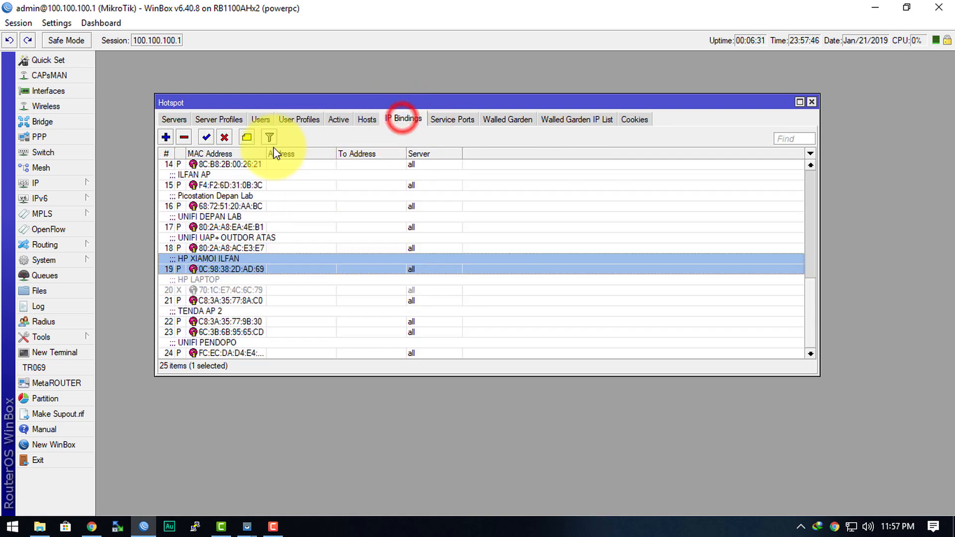
double_click(239, 268)
click(597, 257)
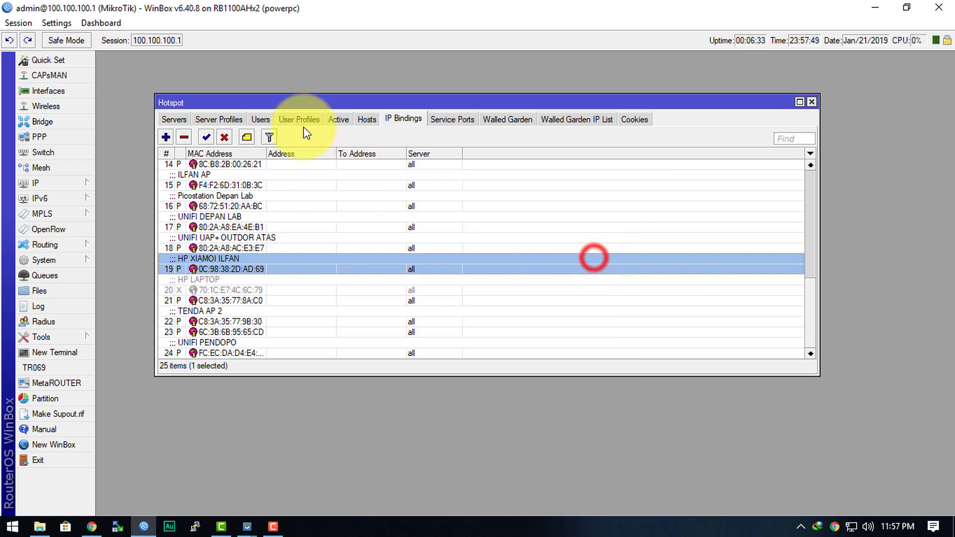
click(299, 120)
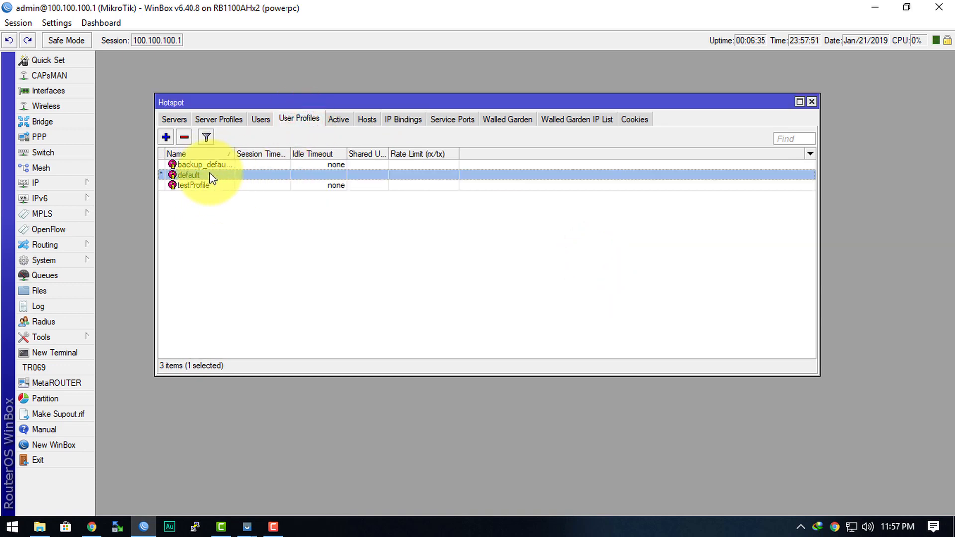
click(405, 120)
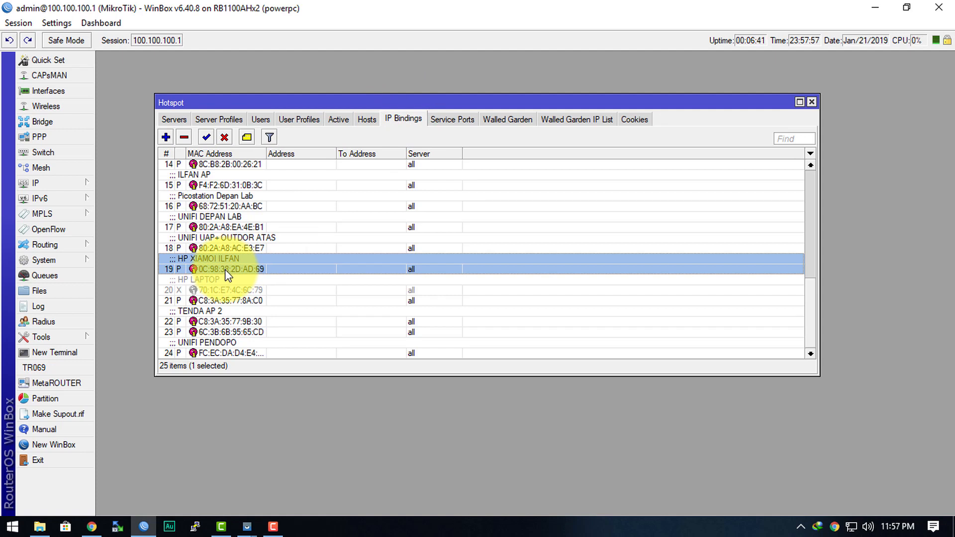
Step: Check the active sessions list, and select the Xiaomi phone at 192.168.88.5 in the hosts list
click(338, 120)
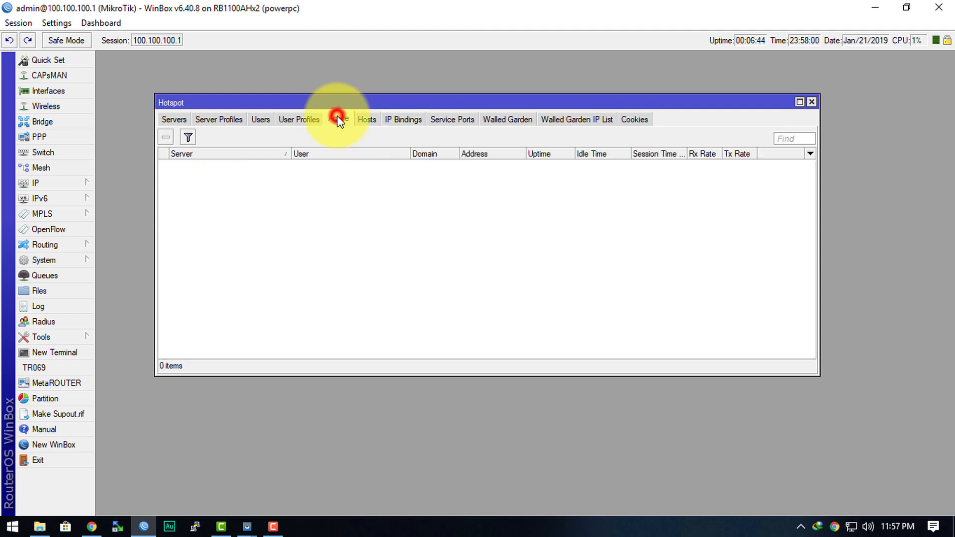
click(378, 121)
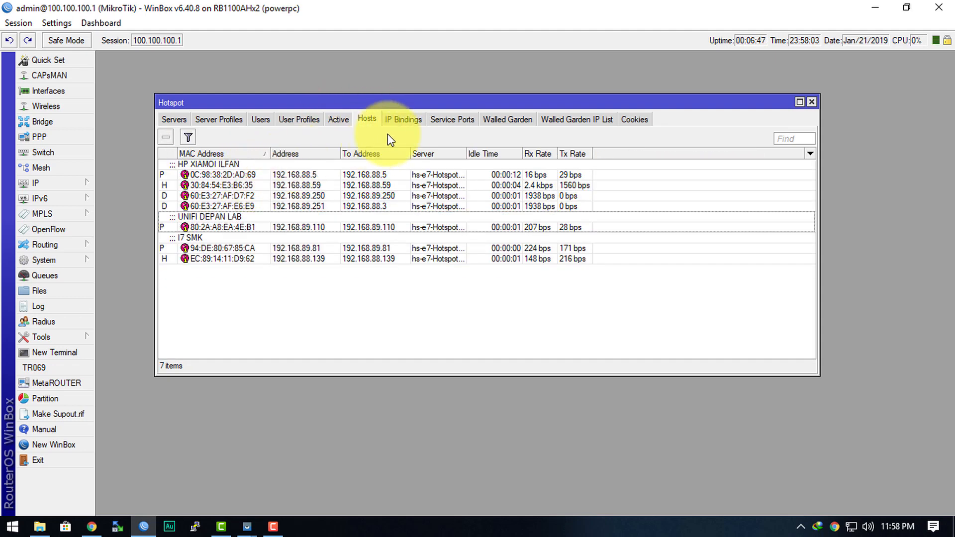
click(315, 172)
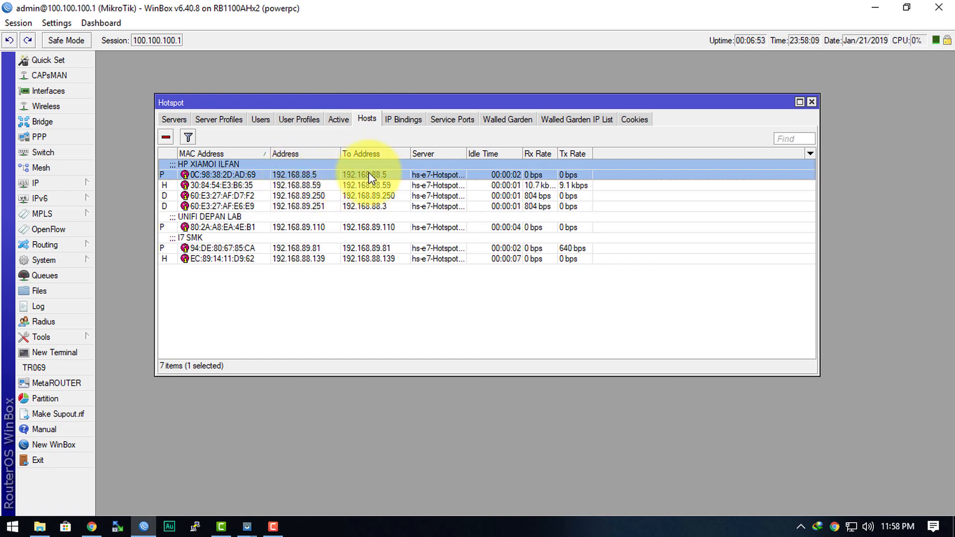
Step: Find the lease for 192.168.88.5 among the DHCP server leases, and close the DHCP server window
click(77, 178)
click(125, 246)
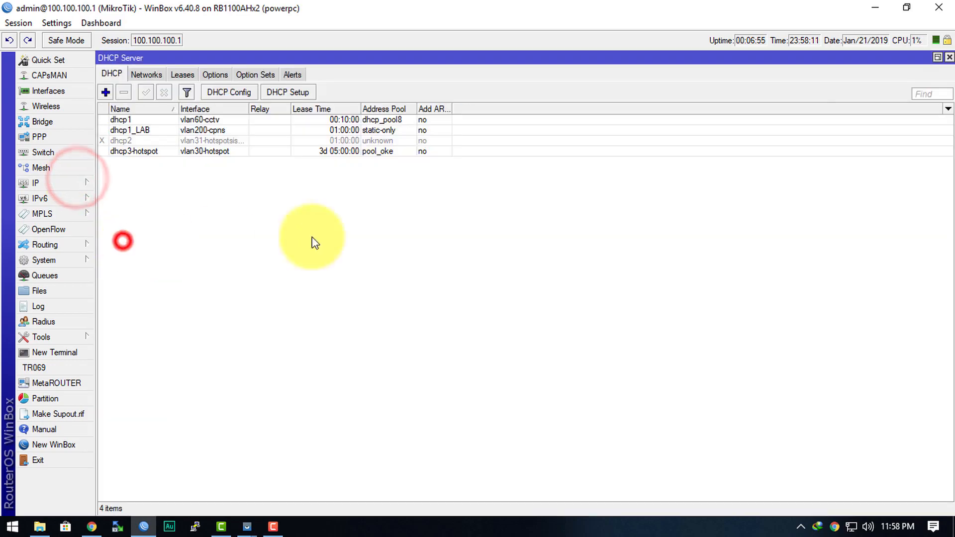
click(180, 75)
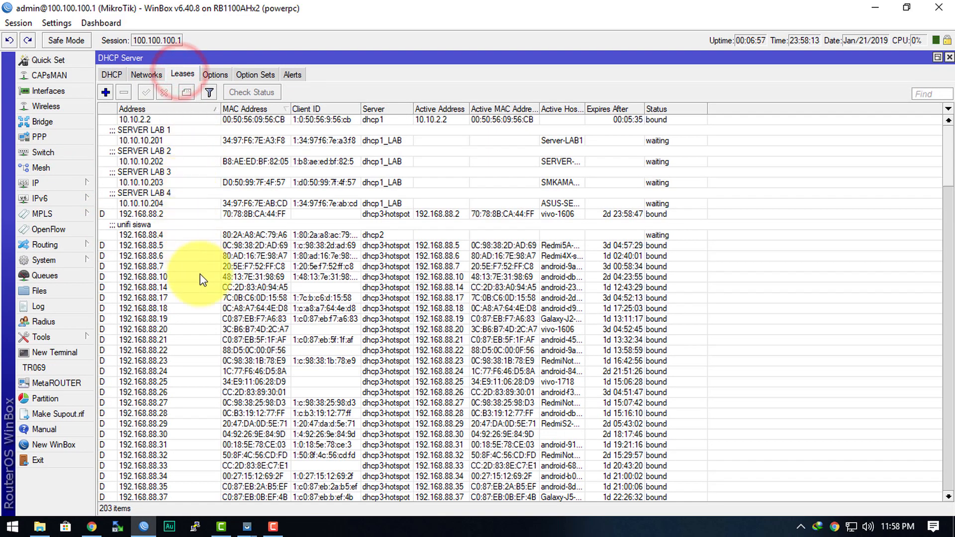
scroll(214, 298, down, 6)
scroll(224, 298, down, 7)
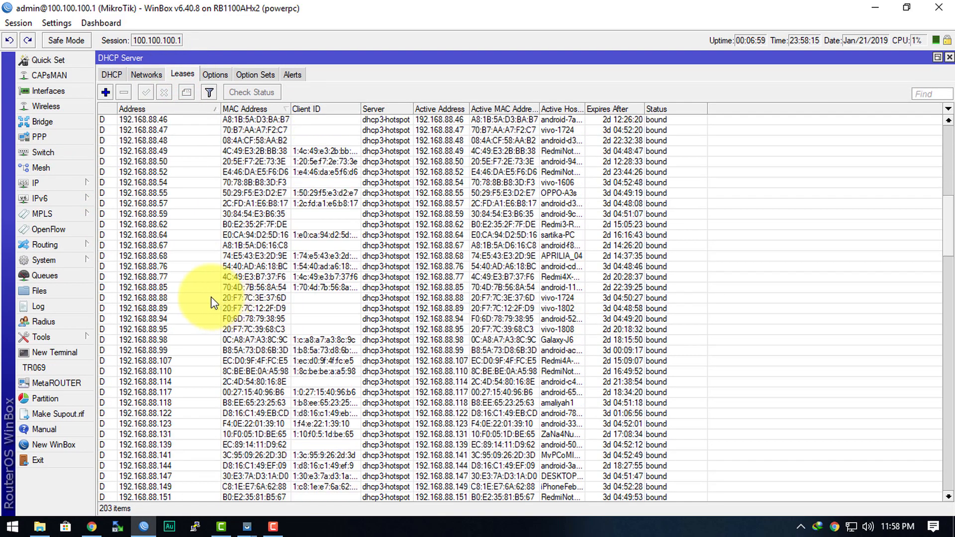
scroll(204, 289, up, 6)
scroll(201, 290, up, 5)
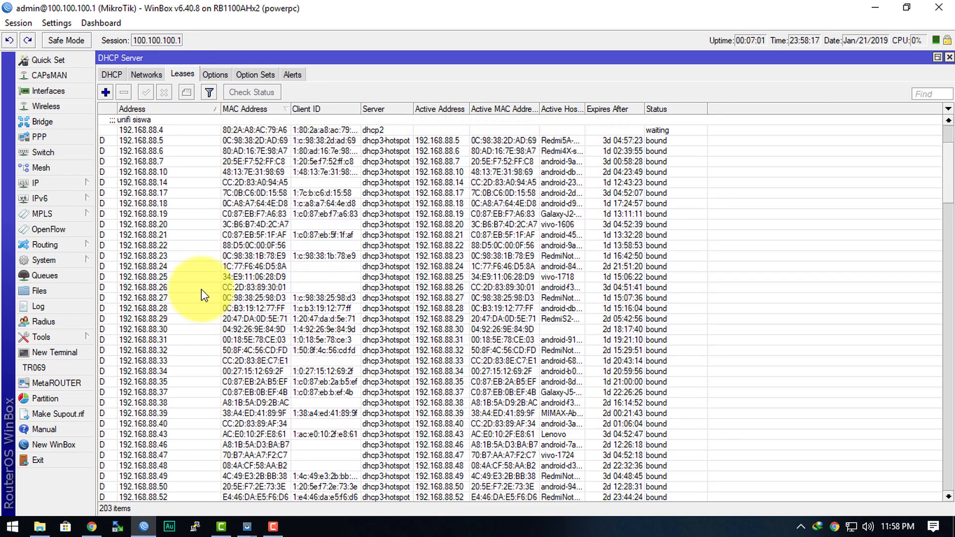
click(163, 151)
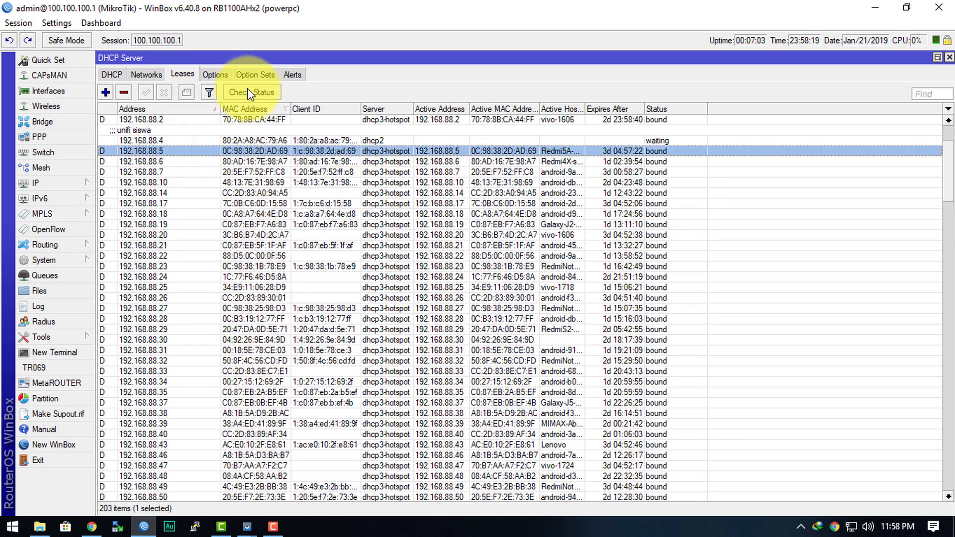
click(949, 56)
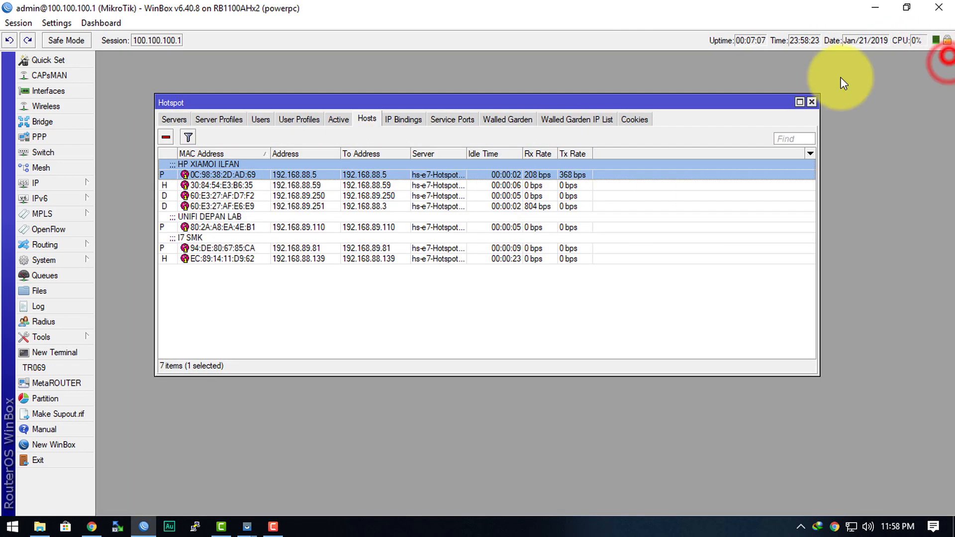
Step: Review the simple queues, and compare the Xiaomi phone's host entry with the active sessions list
click(50, 275)
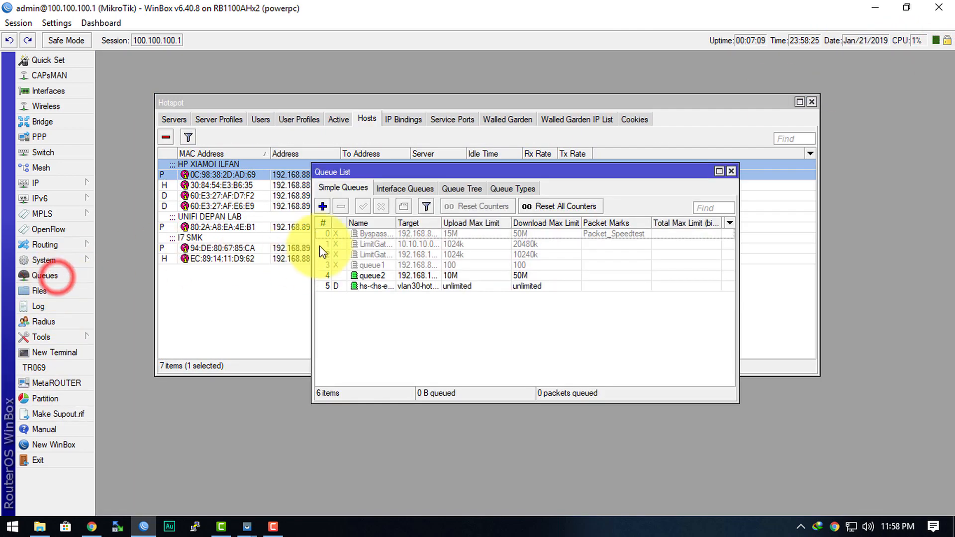
click(731, 171)
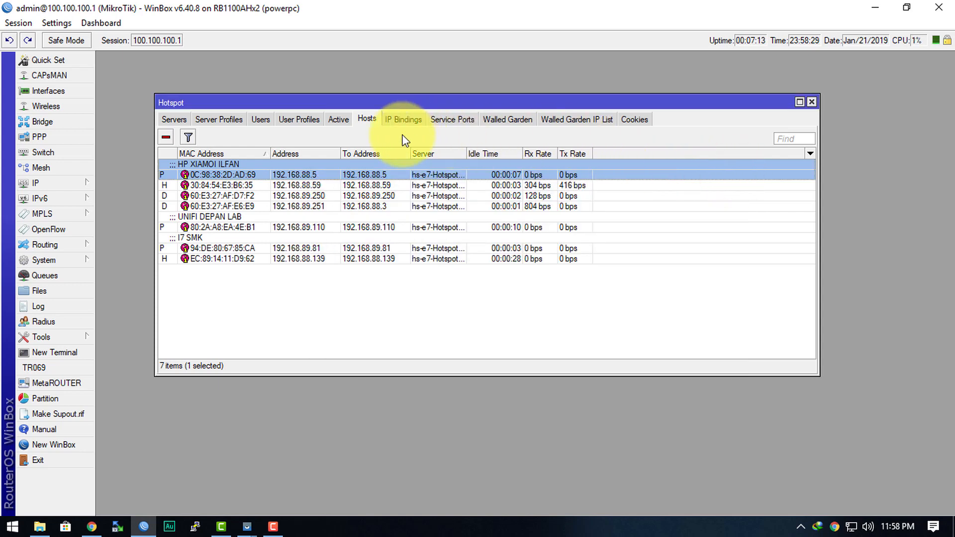
click(367, 206)
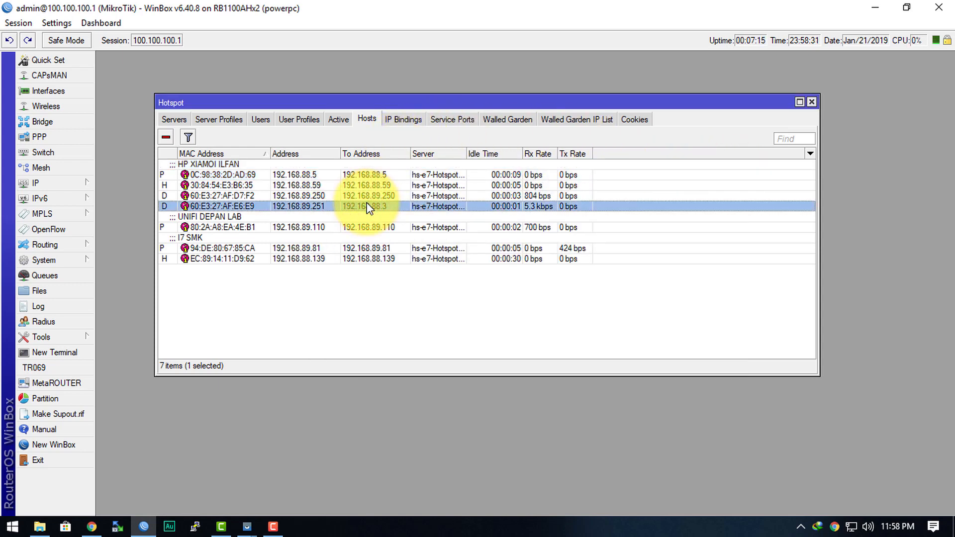
click(257, 167)
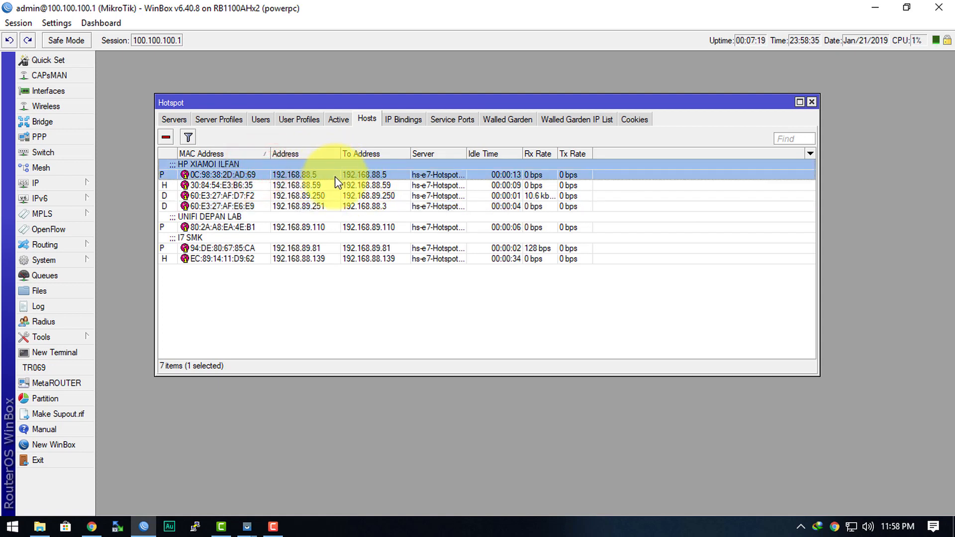
click(339, 122)
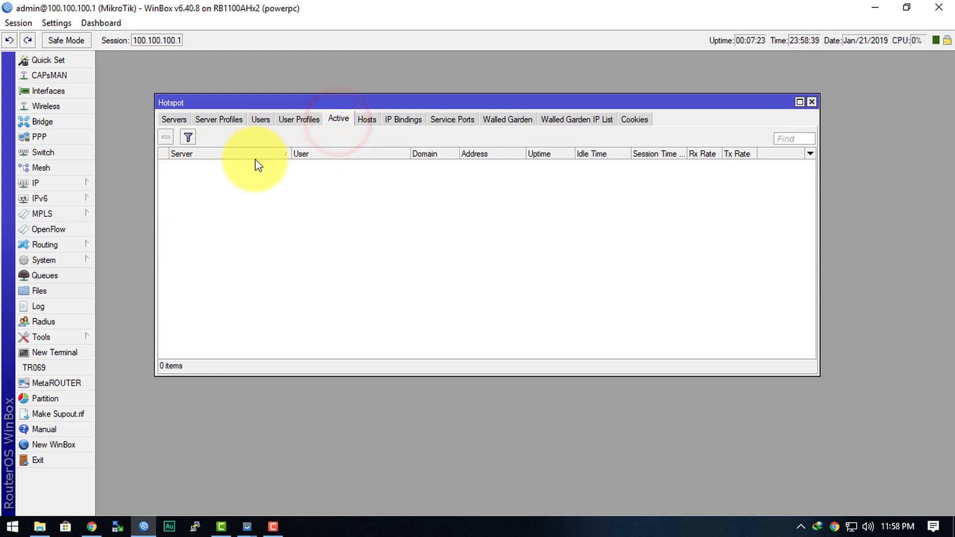
Step: Disable the Xiaomi phone's IP binding, and return to the active sessions list
click(391, 123)
click(224, 138)
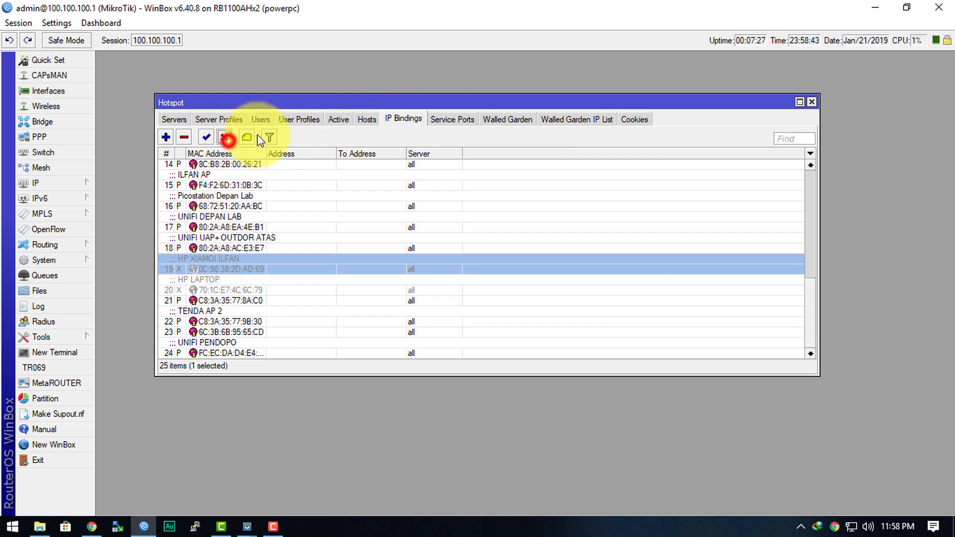
click(338, 119)
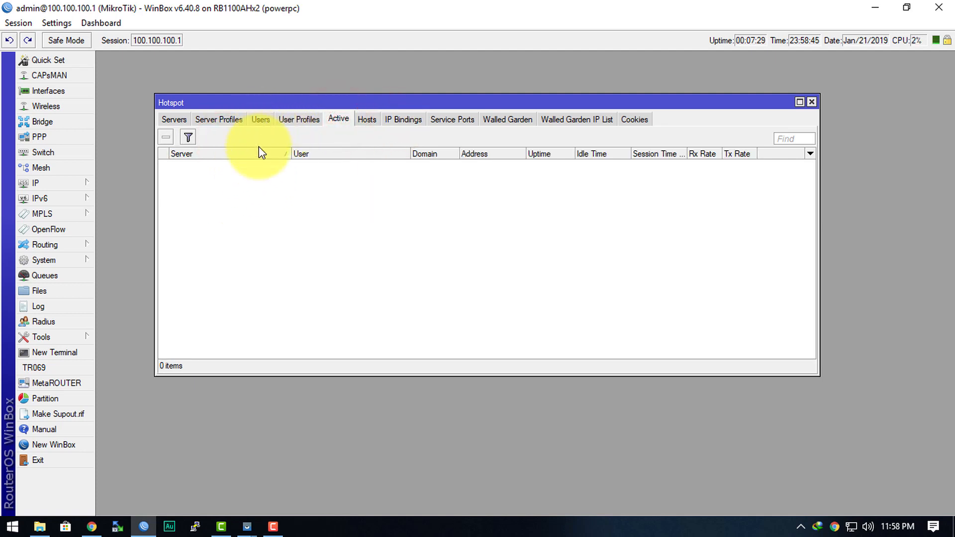
Step: Check the mirrored Redmi 5A's Wi-Fi connection, and select the HP SAYA session in the active list
click(247, 528)
click(314, 480)
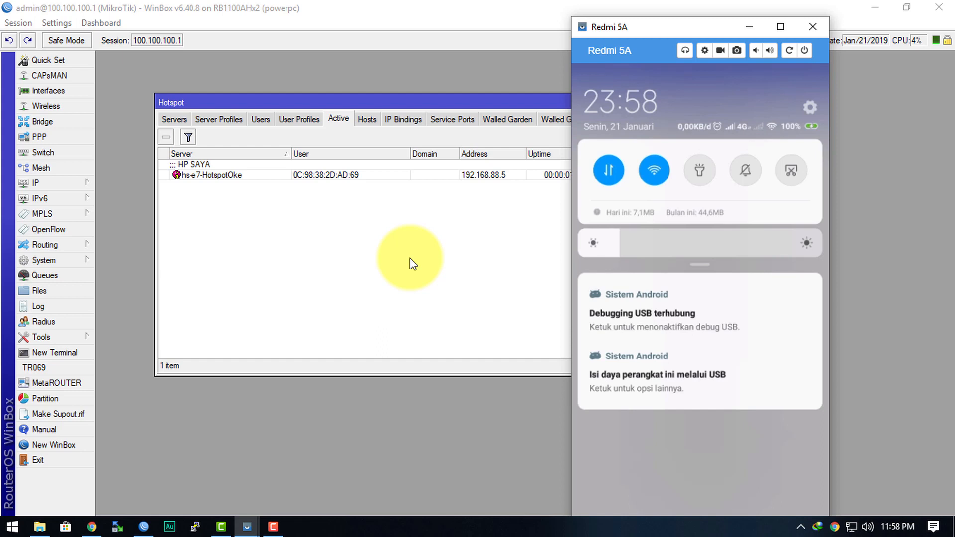
click(323, 174)
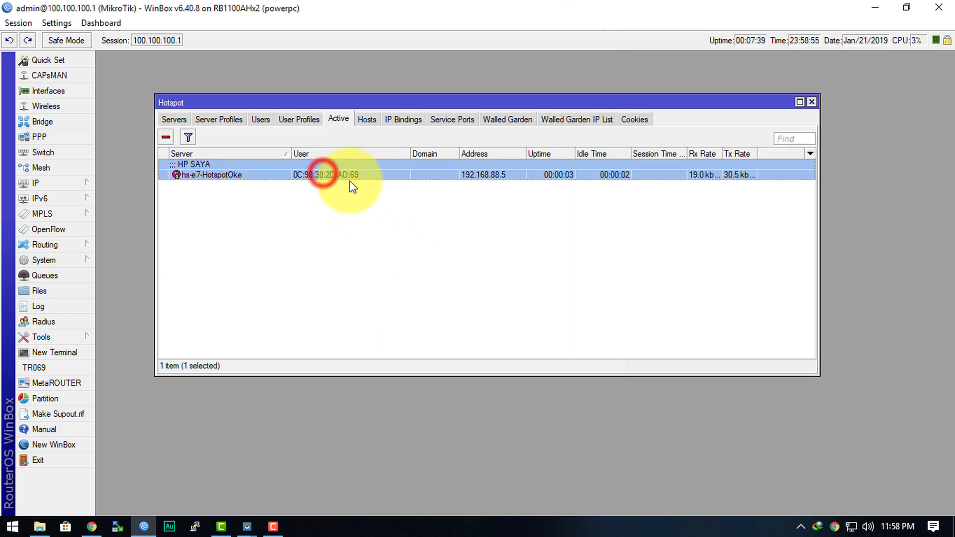
Step: Review the user profiles, and examine the general details, statistics and traffic of the HP SAYA active session
click(297, 118)
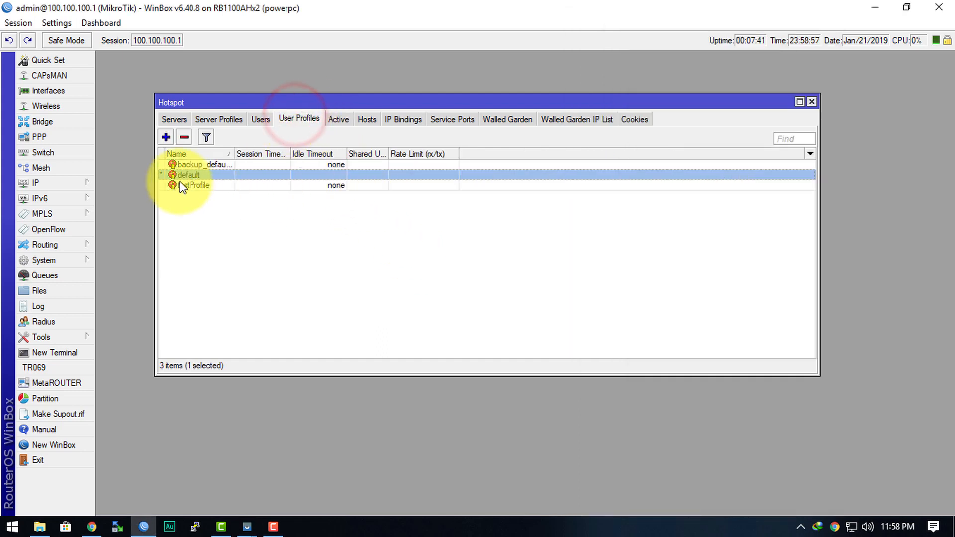
click(340, 118)
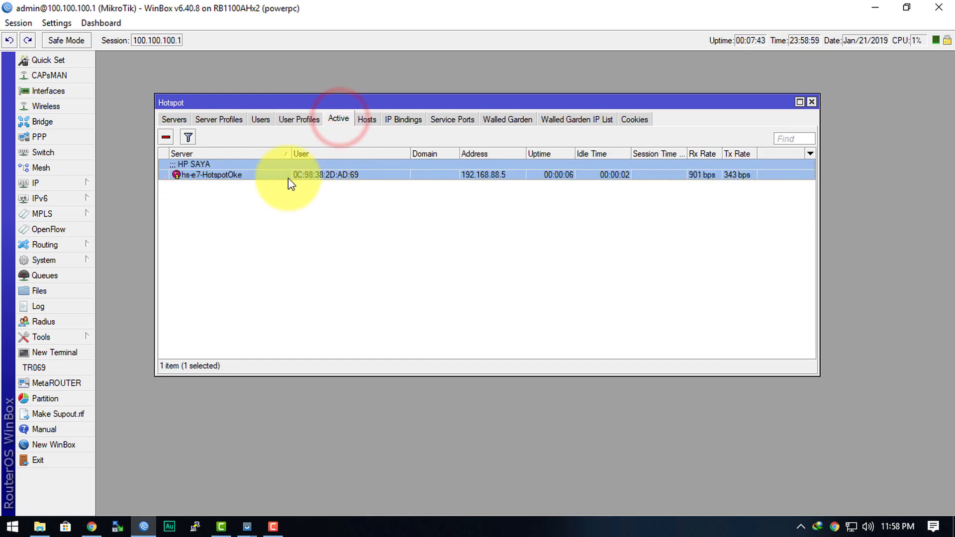
double_click(288, 177)
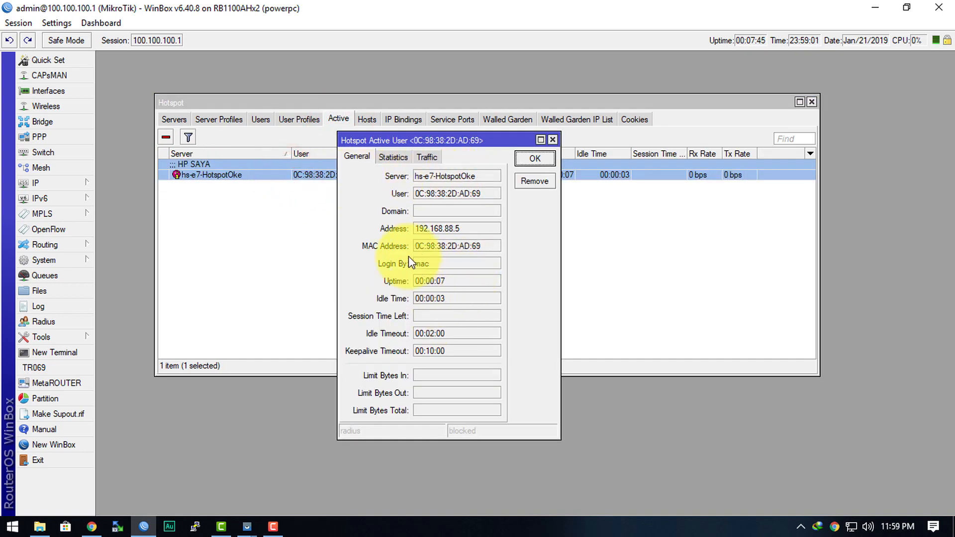
click(381, 159)
click(438, 156)
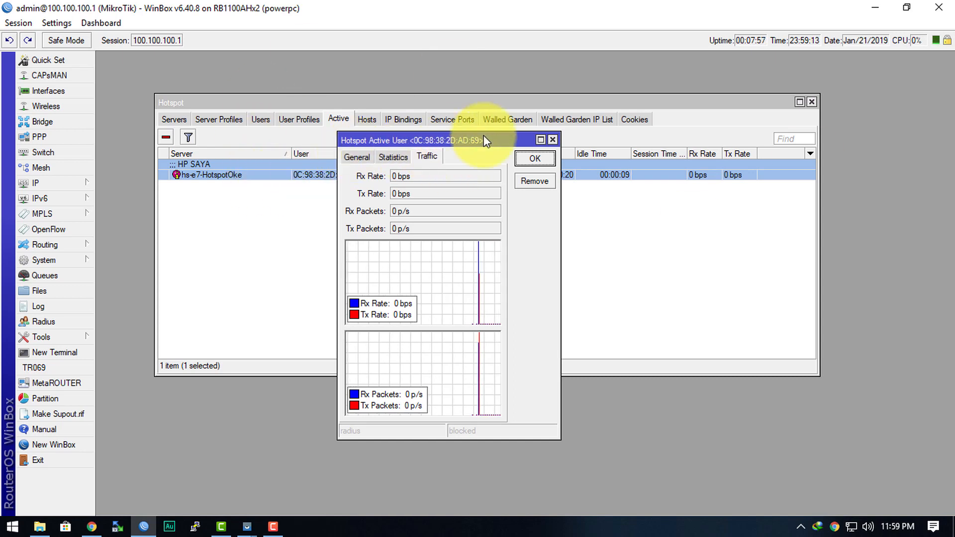
click(552, 139)
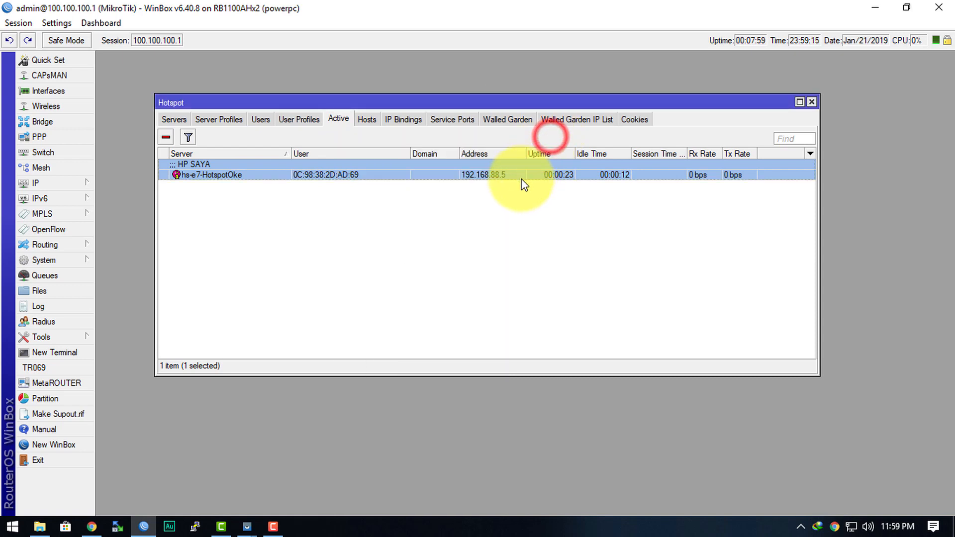
click(521, 193)
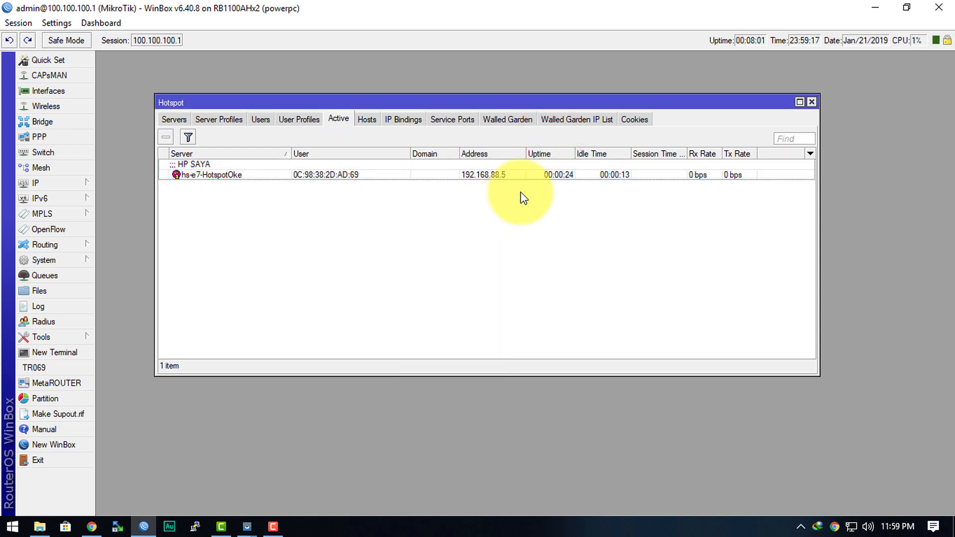